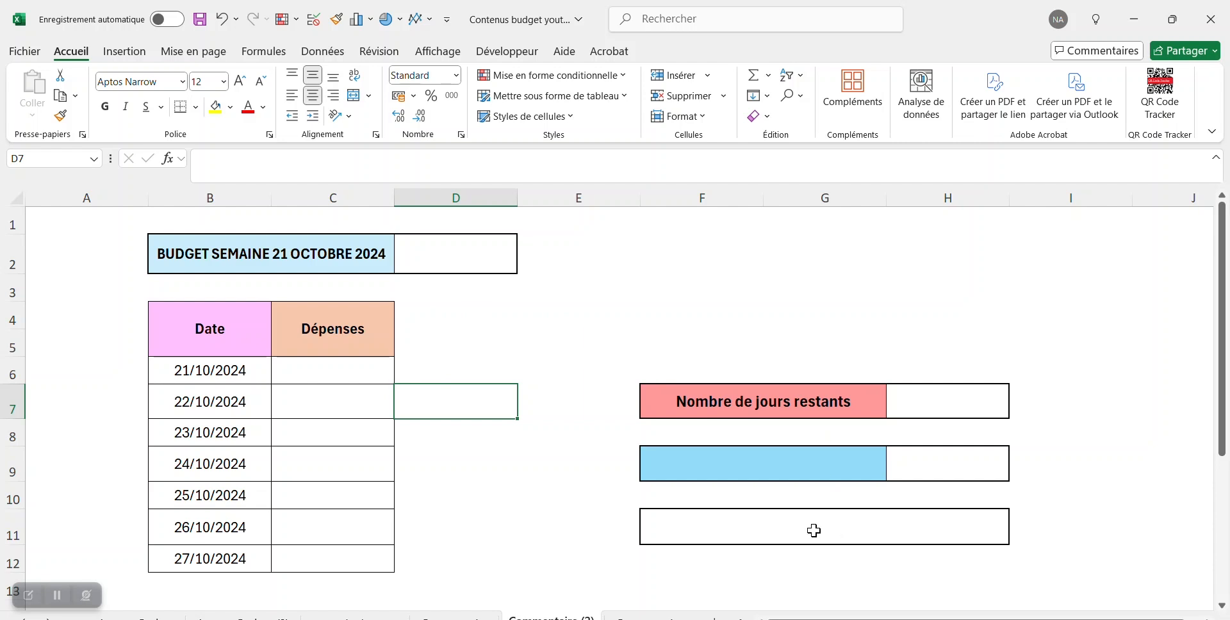
# Enter 500 as the weekly budget amount in cell D2
pyautogui.click(814, 531)
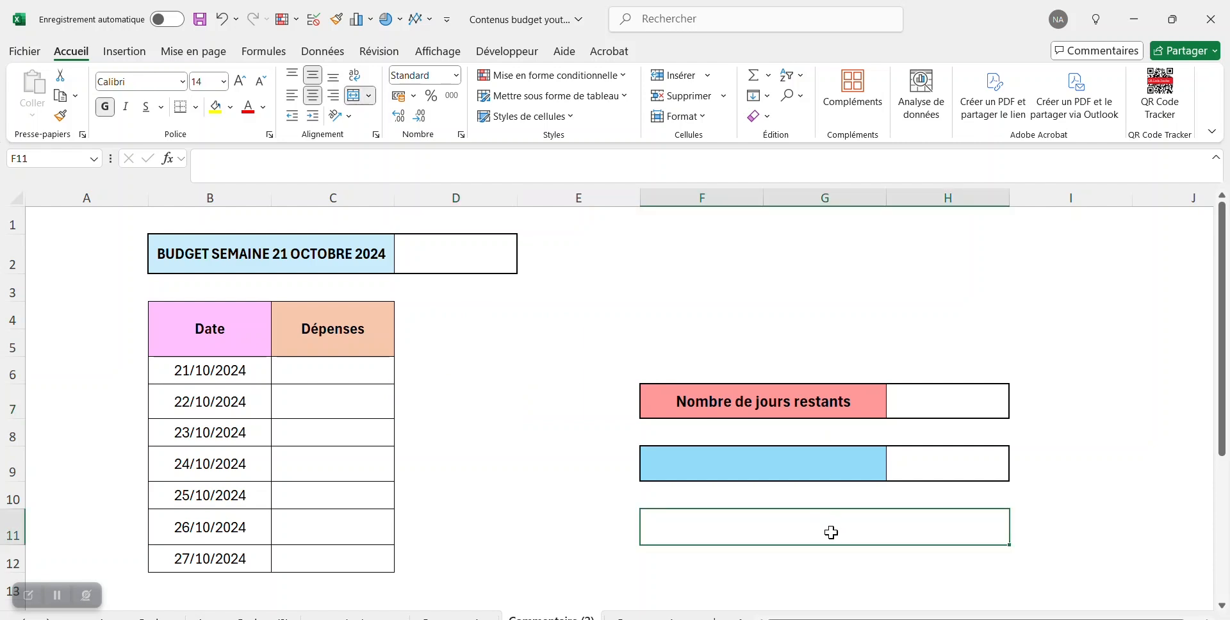
pyautogui.click(509, 391)
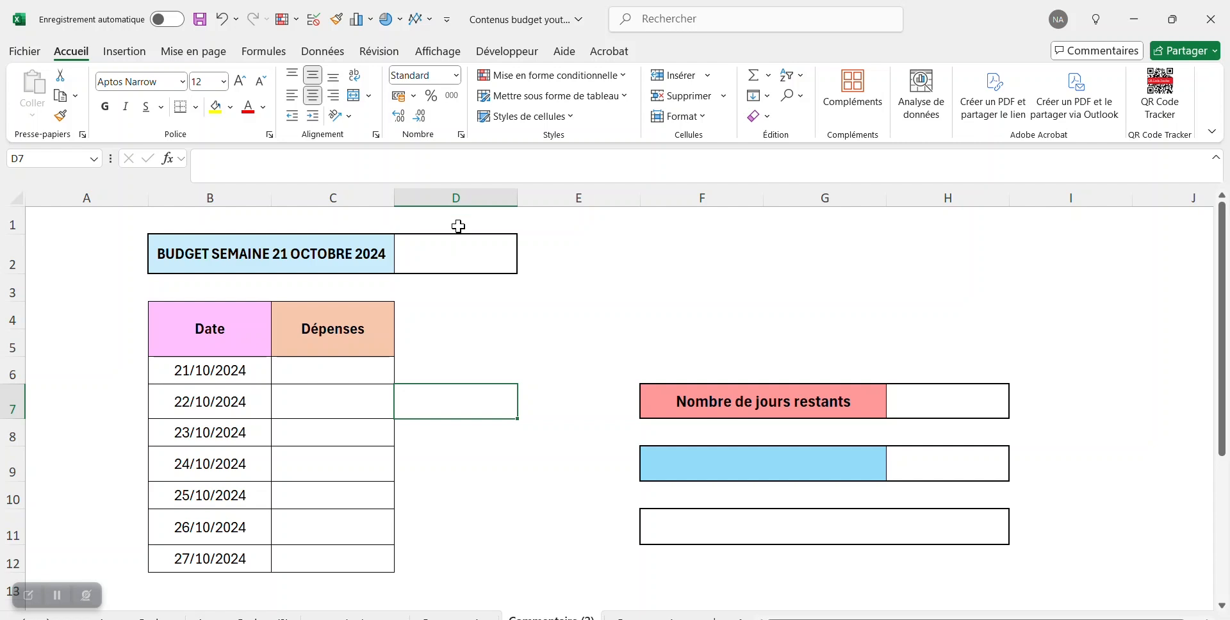
pyautogui.click(451, 249)
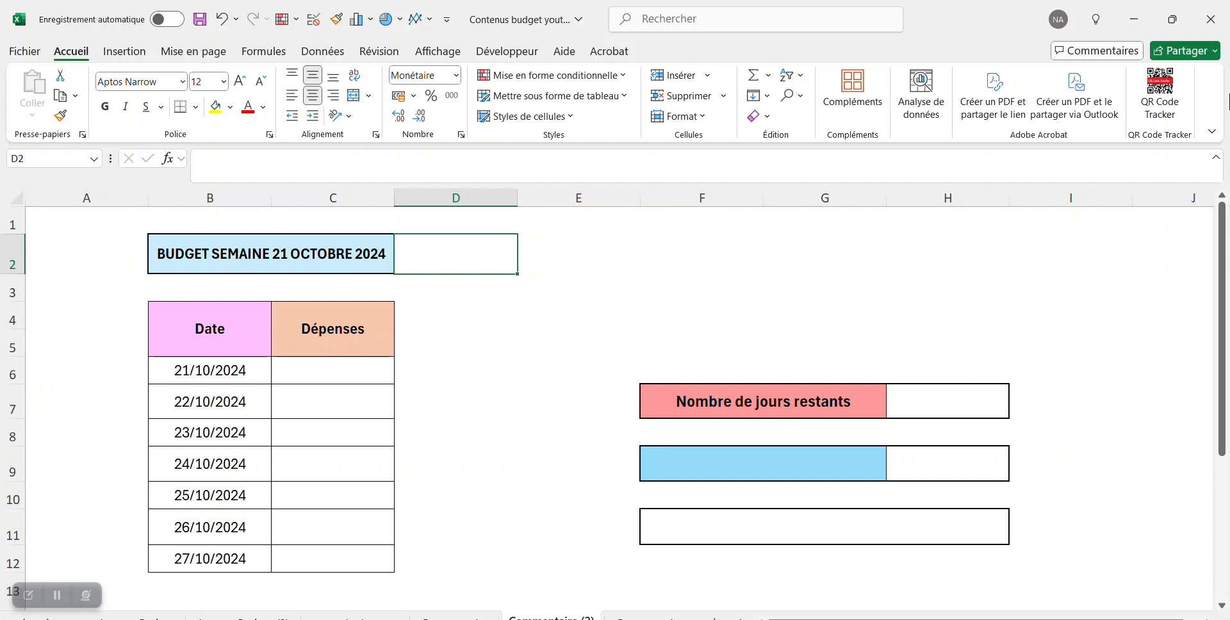
pyautogui.write('500')
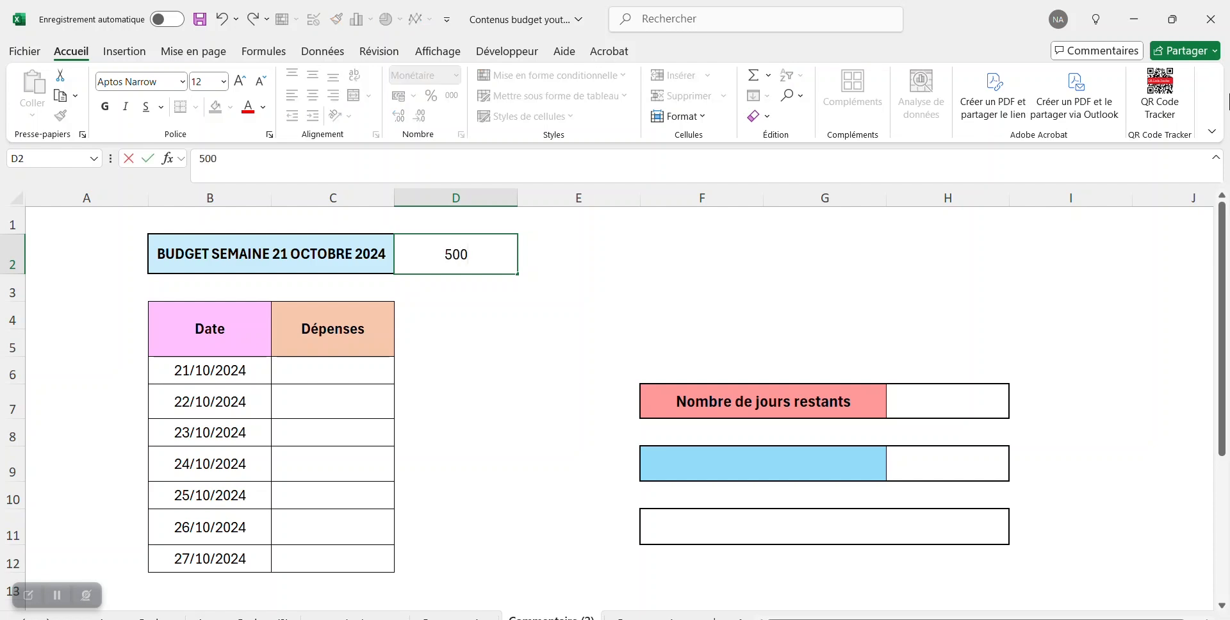
pyautogui.press('Return')
# Enter the expenses 77 for 21/10/2024 and 113 for 22/10/2024 in cells C6 and C7
pyautogui.click(321, 376)
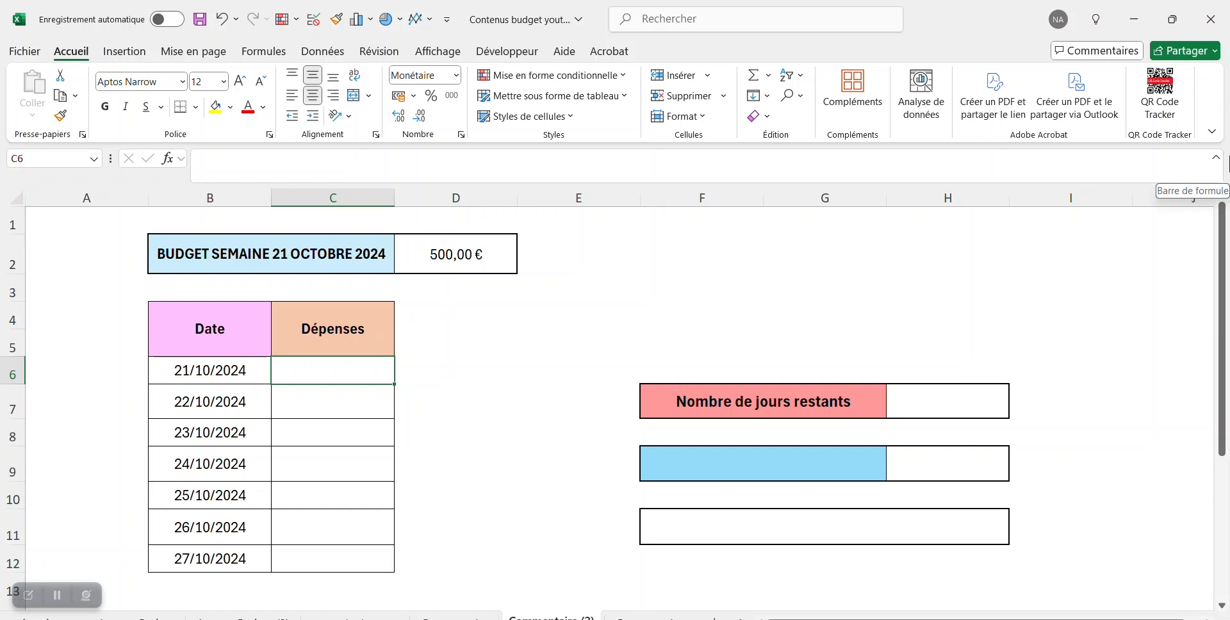
pyautogui.write('77')
pyautogui.press('Return')
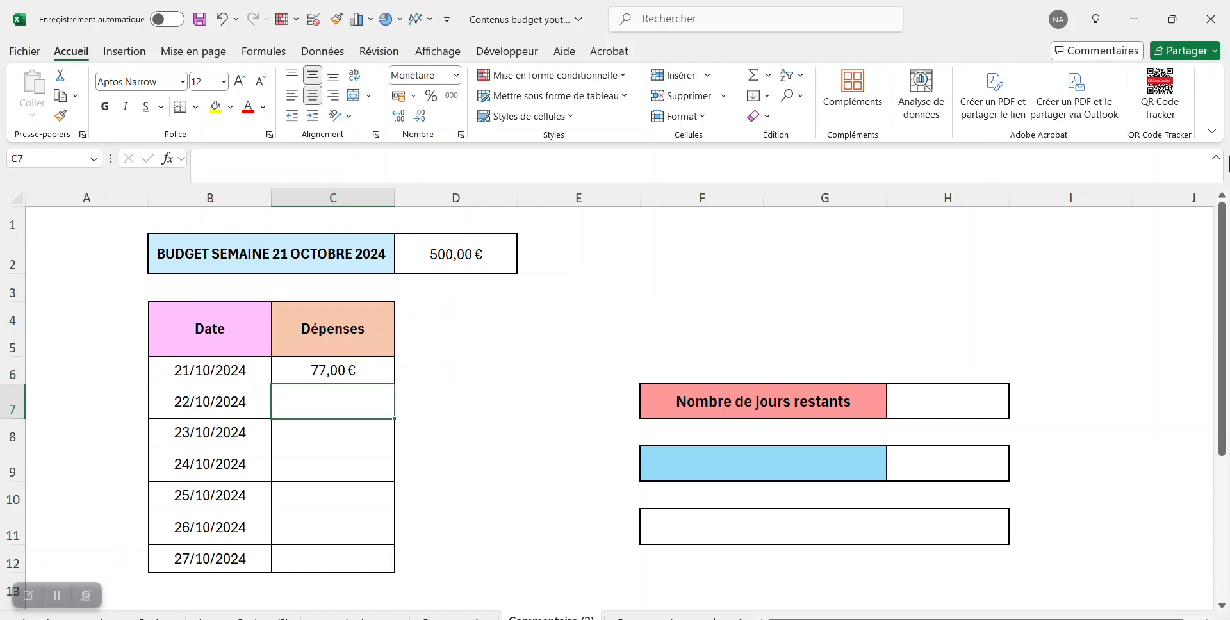
pyautogui.write('113')
pyautogui.press('Return')
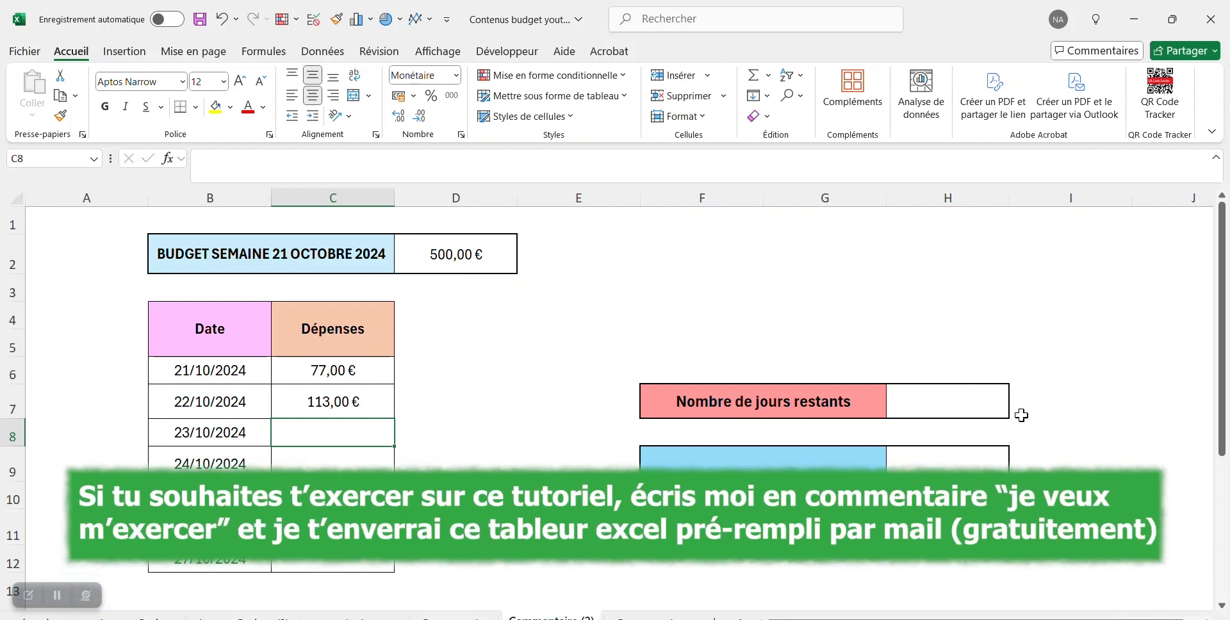
# Calculate the remaining days in cell H7 with the formula =NB.VIDE(C6:C12)
pyautogui.click(943, 400)
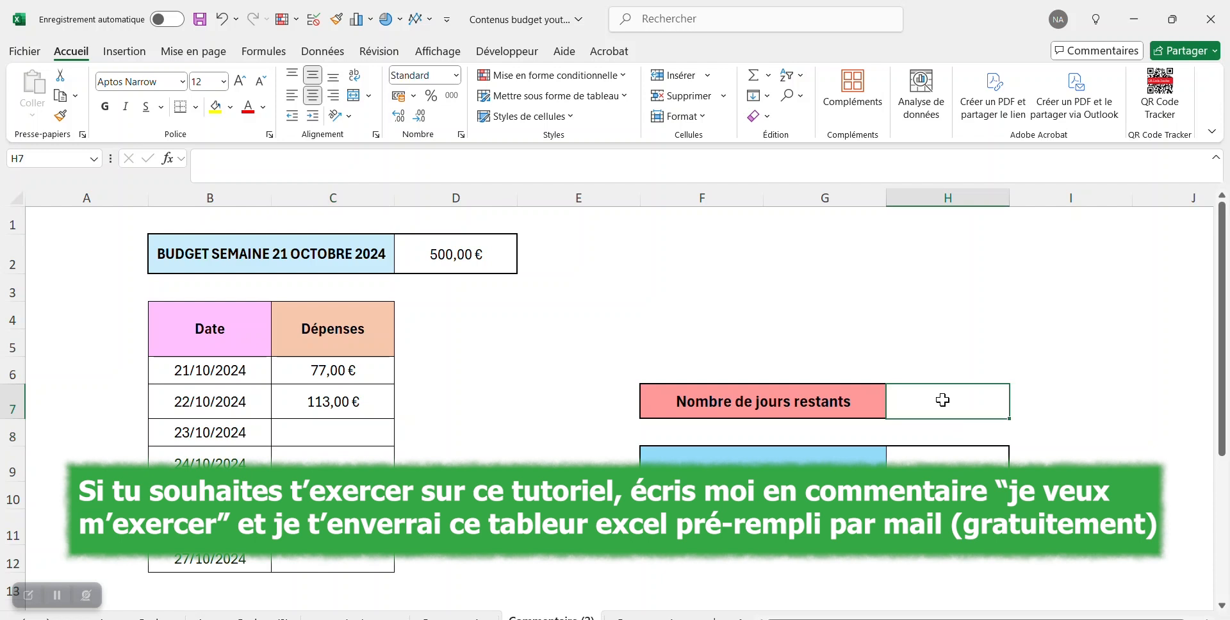
pyautogui.click(218, 160)
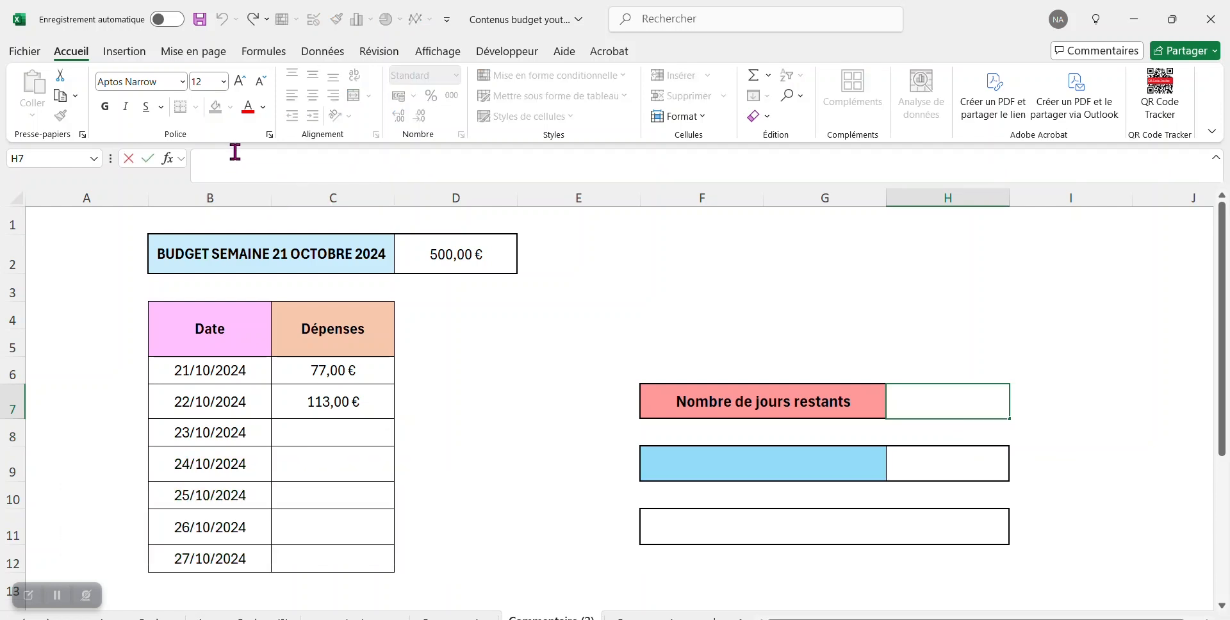
pyautogui.write('=nb')
pyautogui.doubleClick(258, 312)
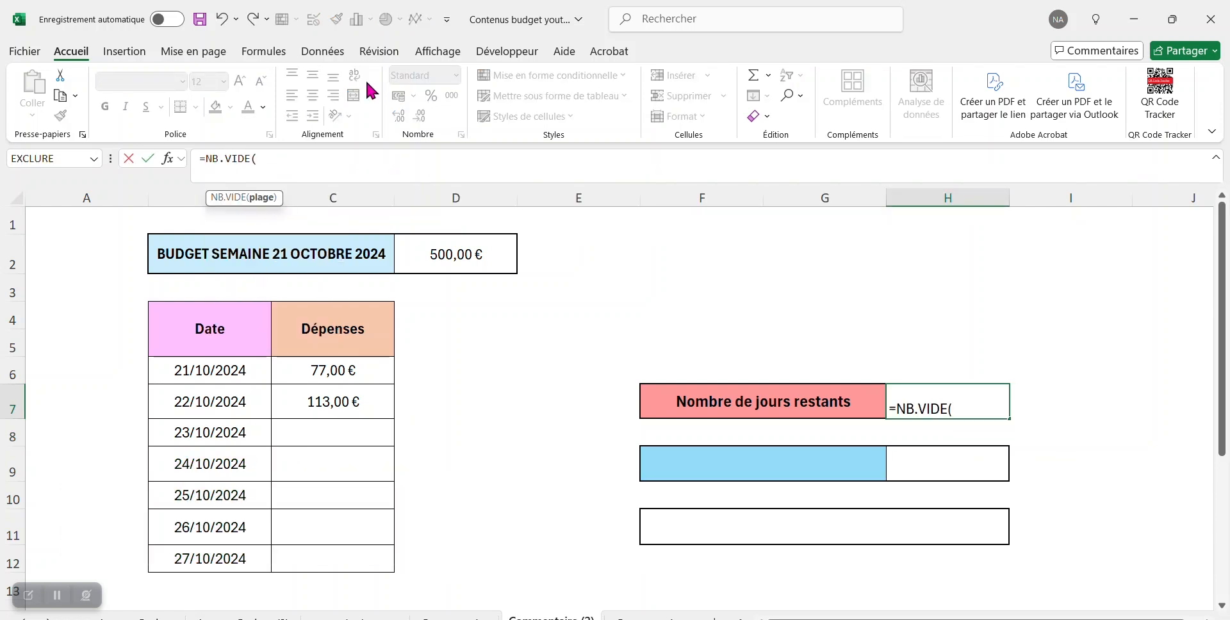
pyautogui.moveTo(357, 362); pyautogui.dragTo(356, 559)
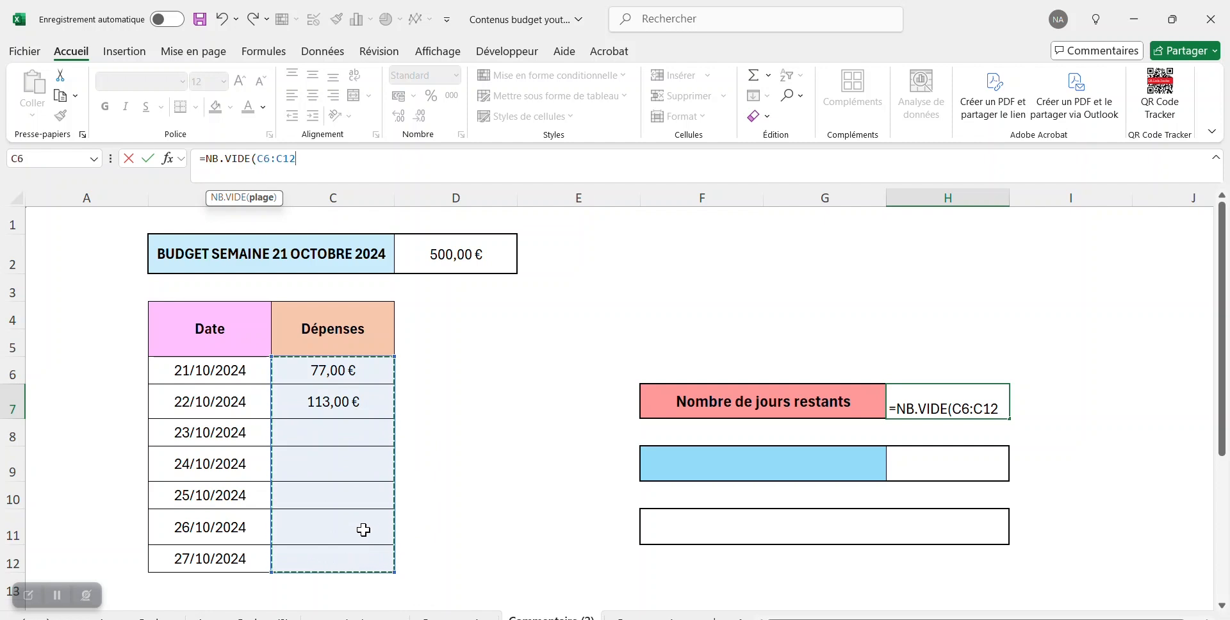
pyautogui.press('Return')
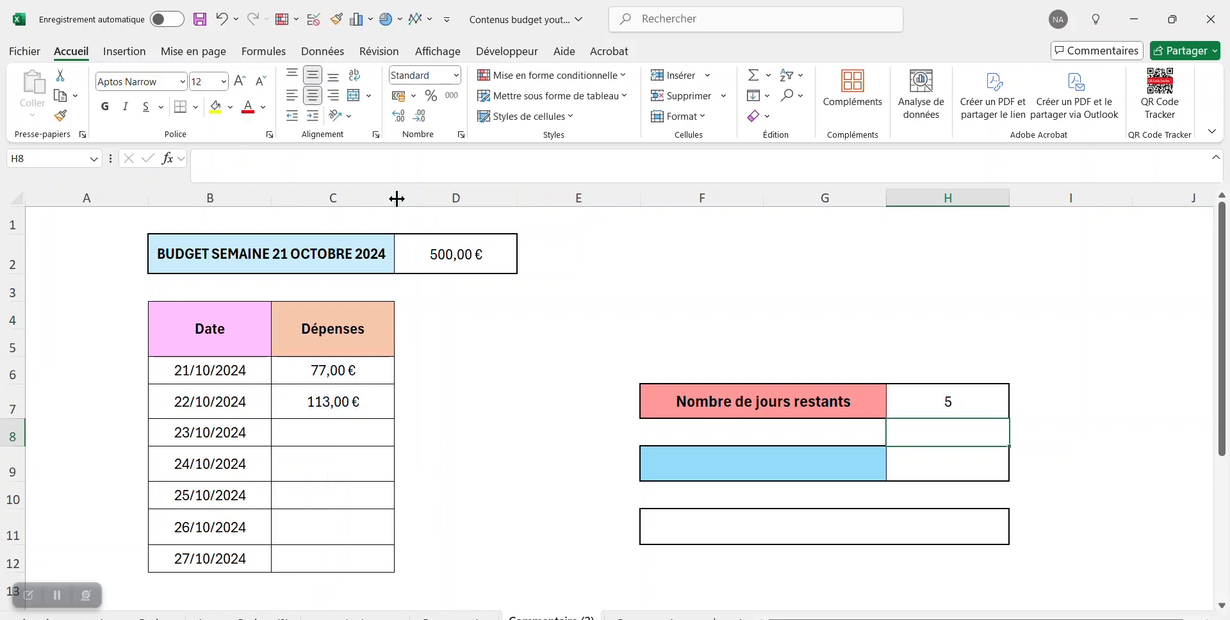
pyautogui.click(979, 408)
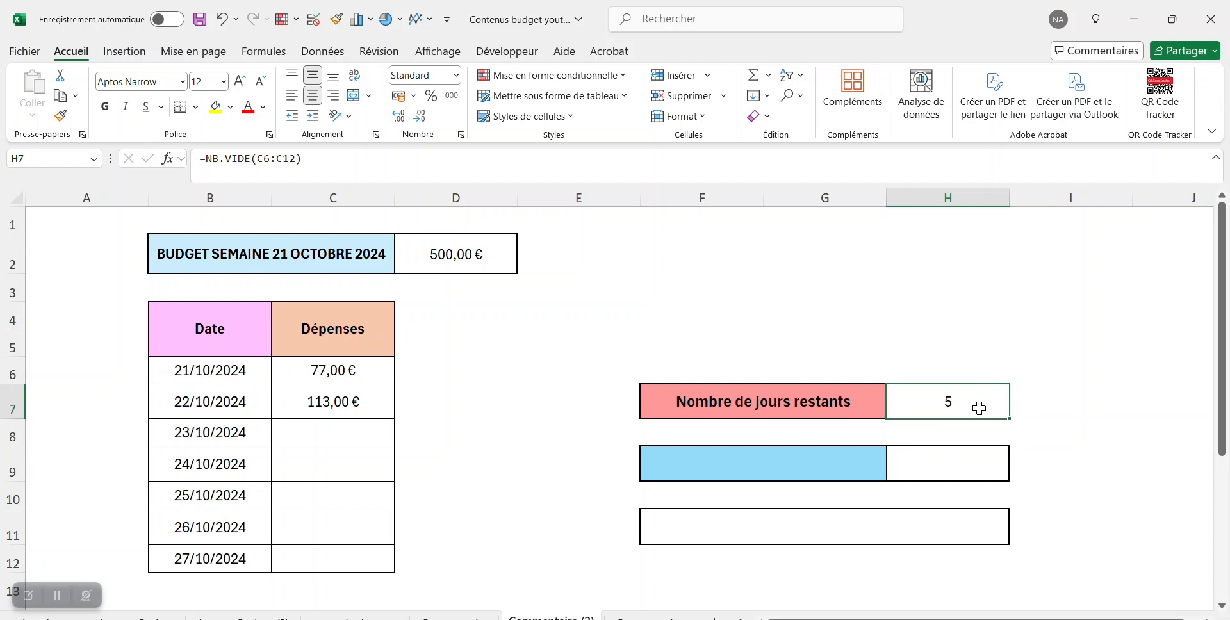
# Start a SI formula in the blue cell F9 that returns "Semaine terminé" when H7="0"
pyautogui.click(896, 530)
pyautogui.click(1146, 344)
pyautogui.click(917, 455)
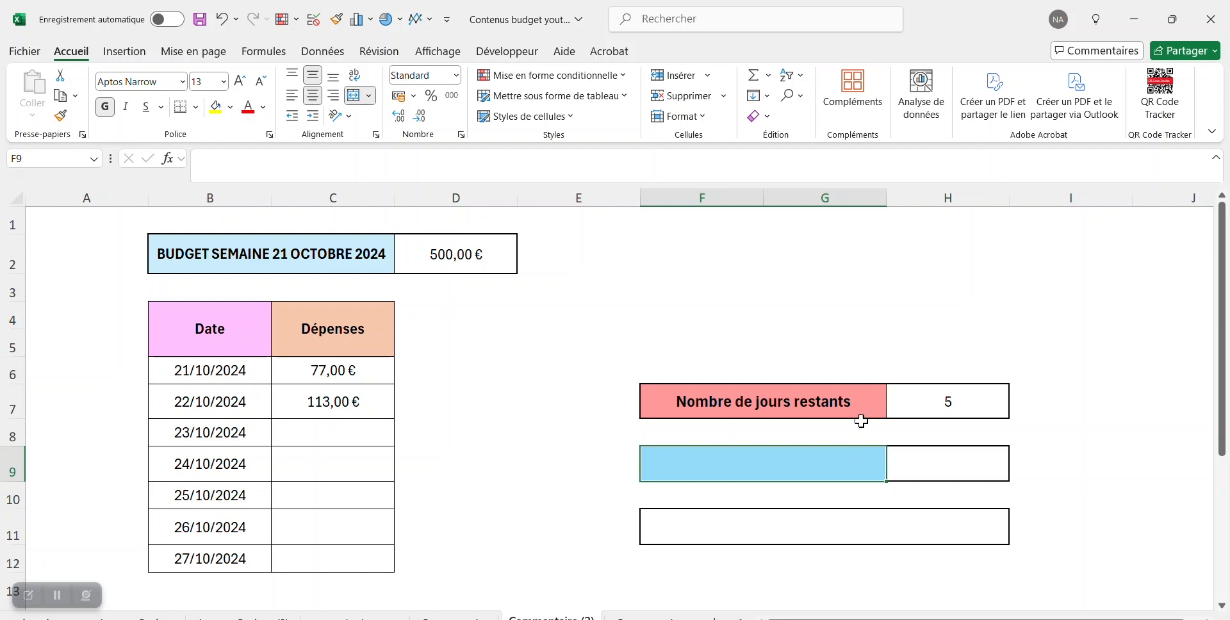
pyautogui.click(359, 165)
pyautogui.write('=s')
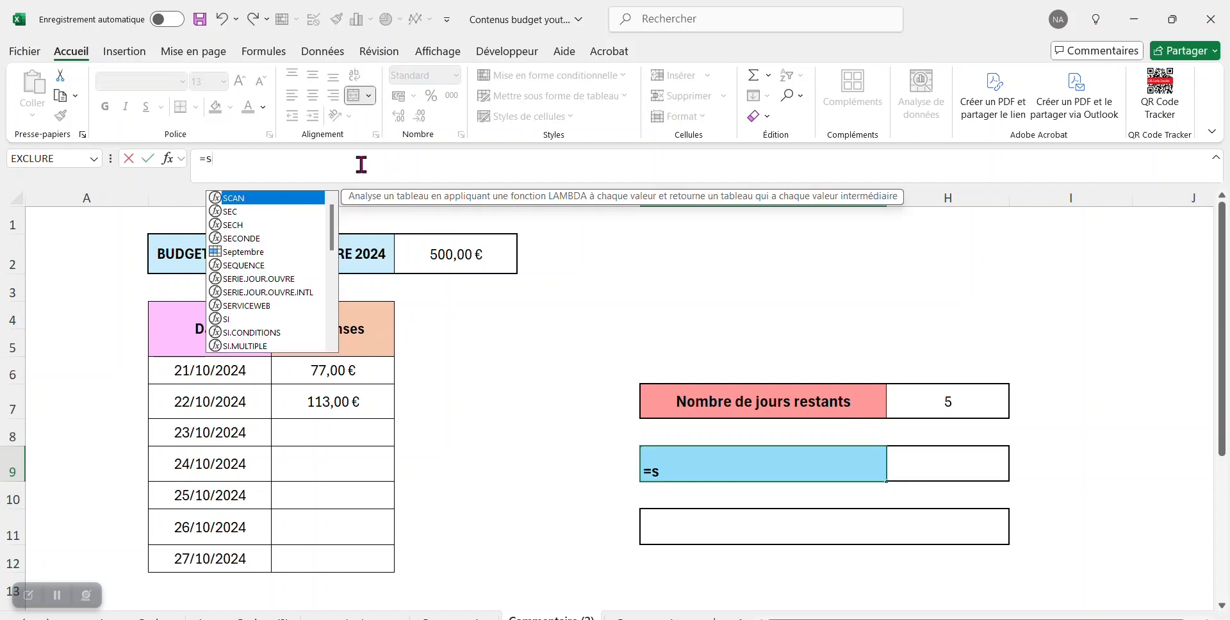
pyautogui.write('i(')
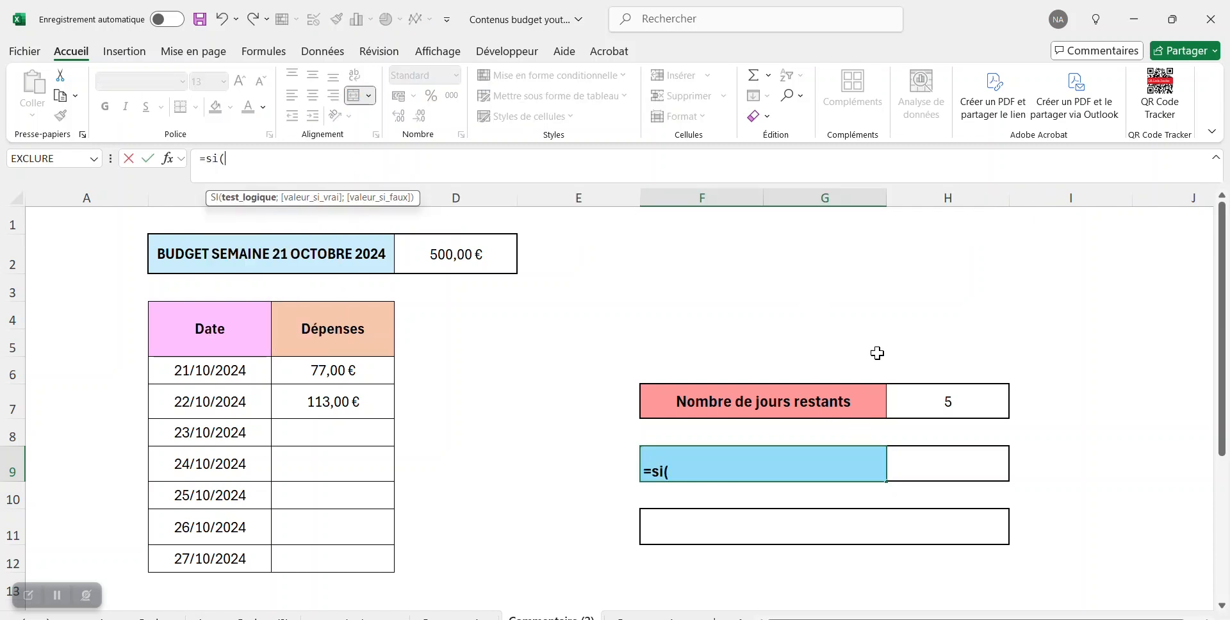
pyautogui.click(925, 402)
pyautogui.write('=')
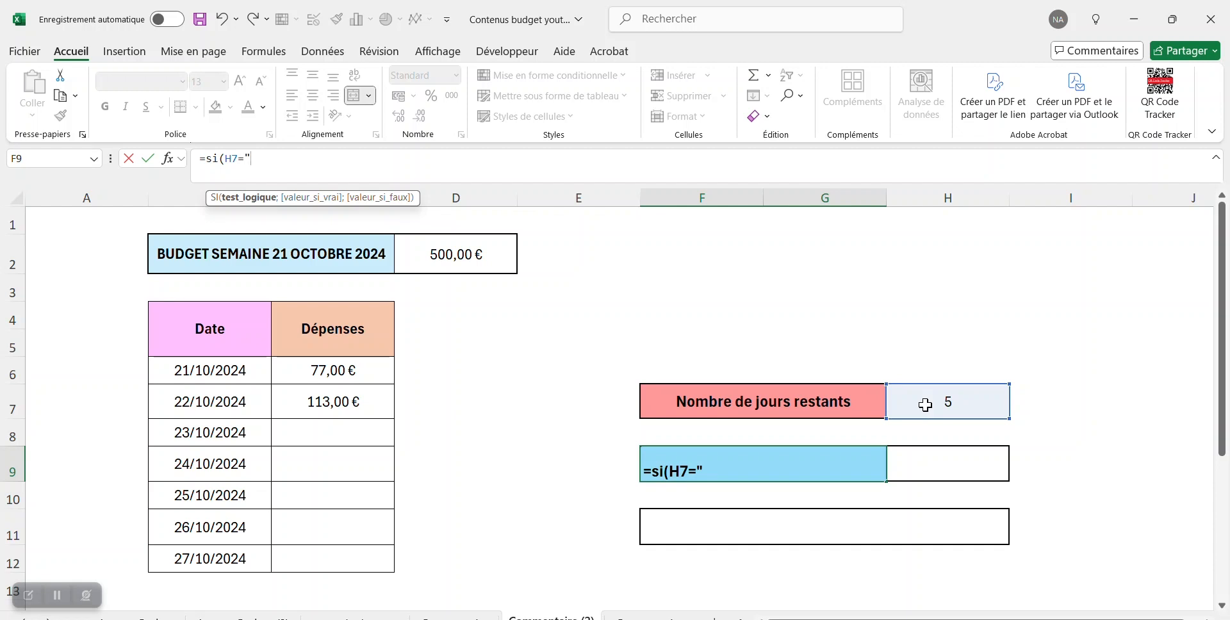
pyautogui.write('"0"')
pyautogui.write(';"S')
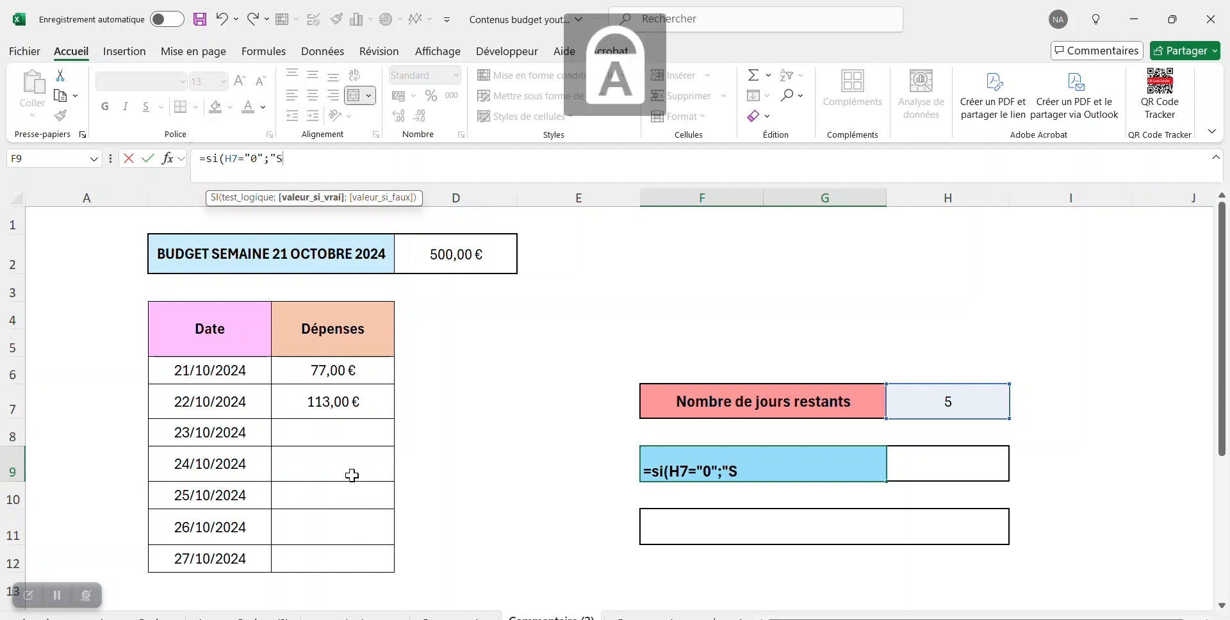
pyautogui.write('emaine terminé"')
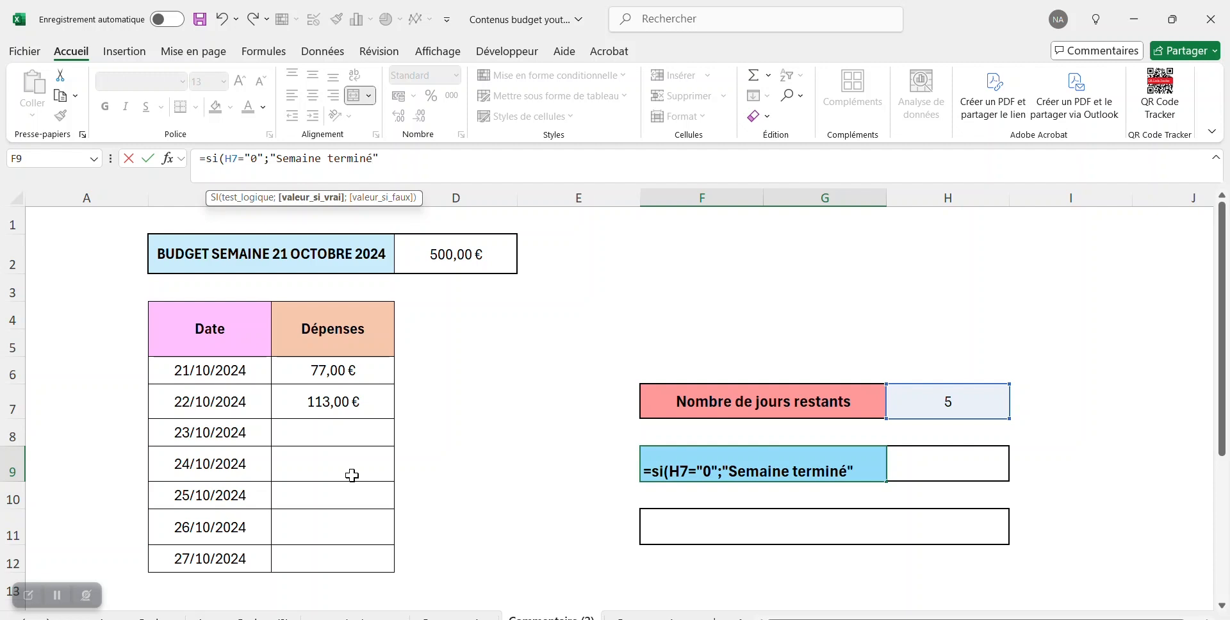
# Complete the SI formula in F9 with "Somme restante à dépenser" as the value if false
pyautogui.write(';')
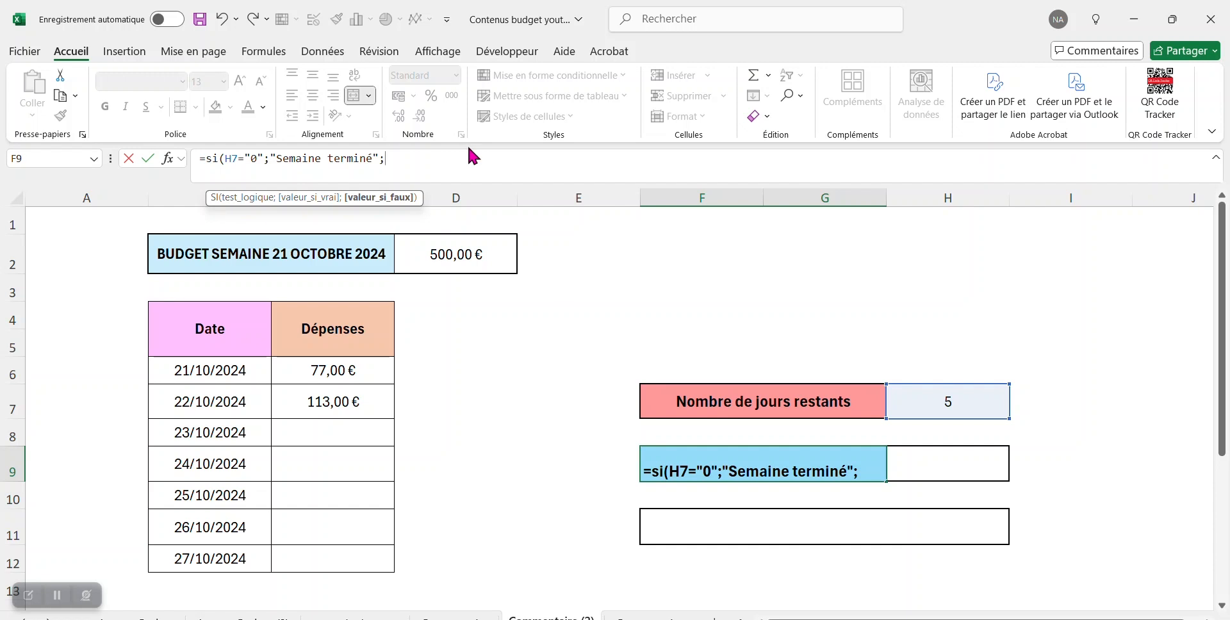
pyautogui.write('"')
pyautogui.press('capslock')
pyautogui.write('S')
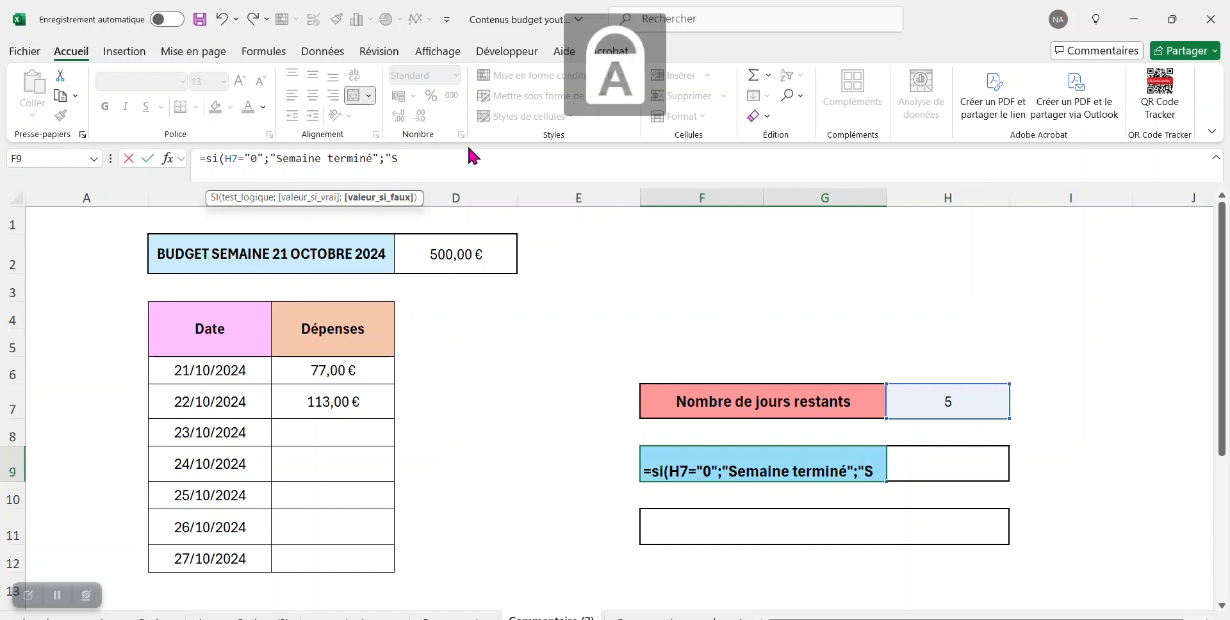
pyautogui.press('capslock')
pyautogui.write('omme rest')
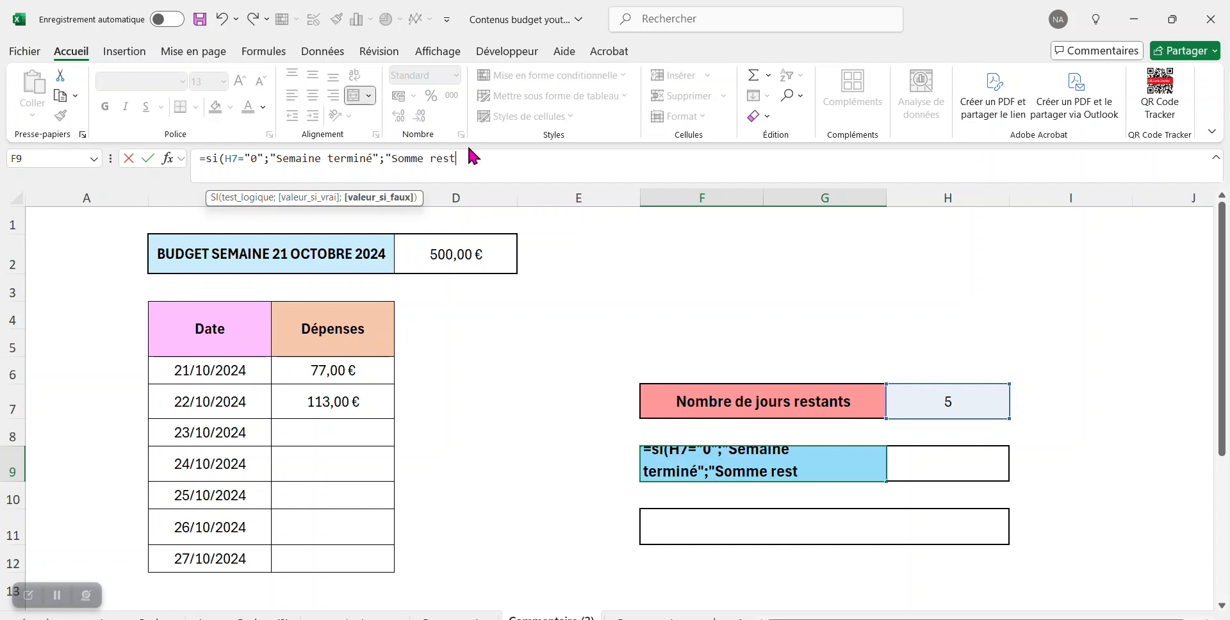
pyautogui.write('ante à dépenser"')
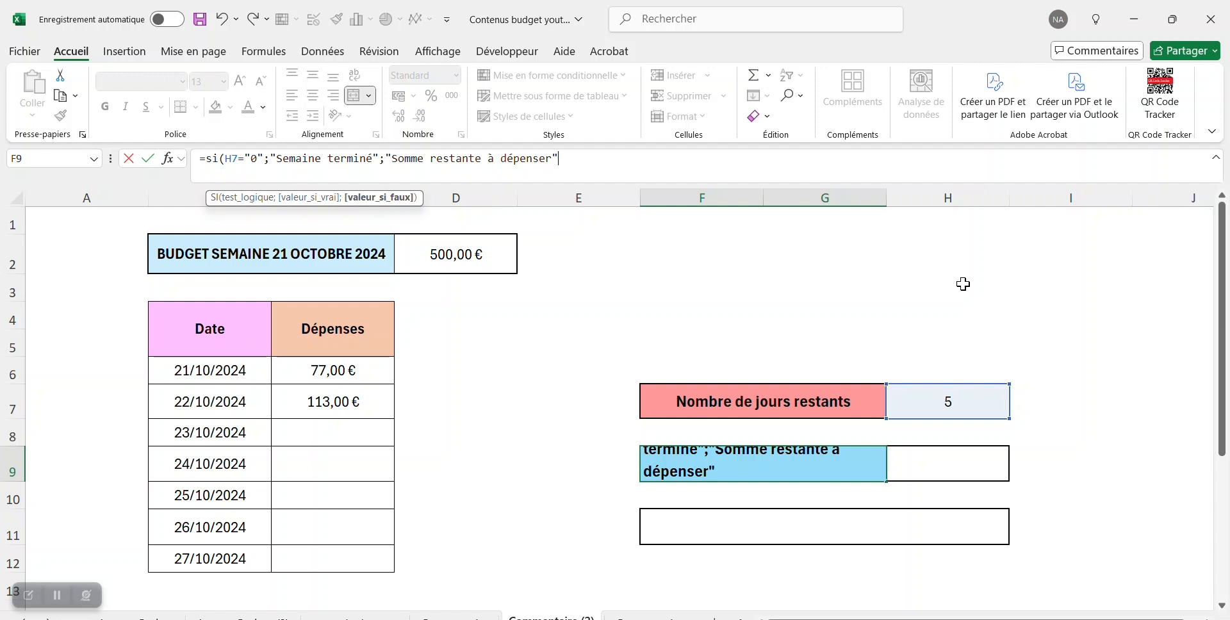
pyautogui.write(')')
pyautogui.press('Return')
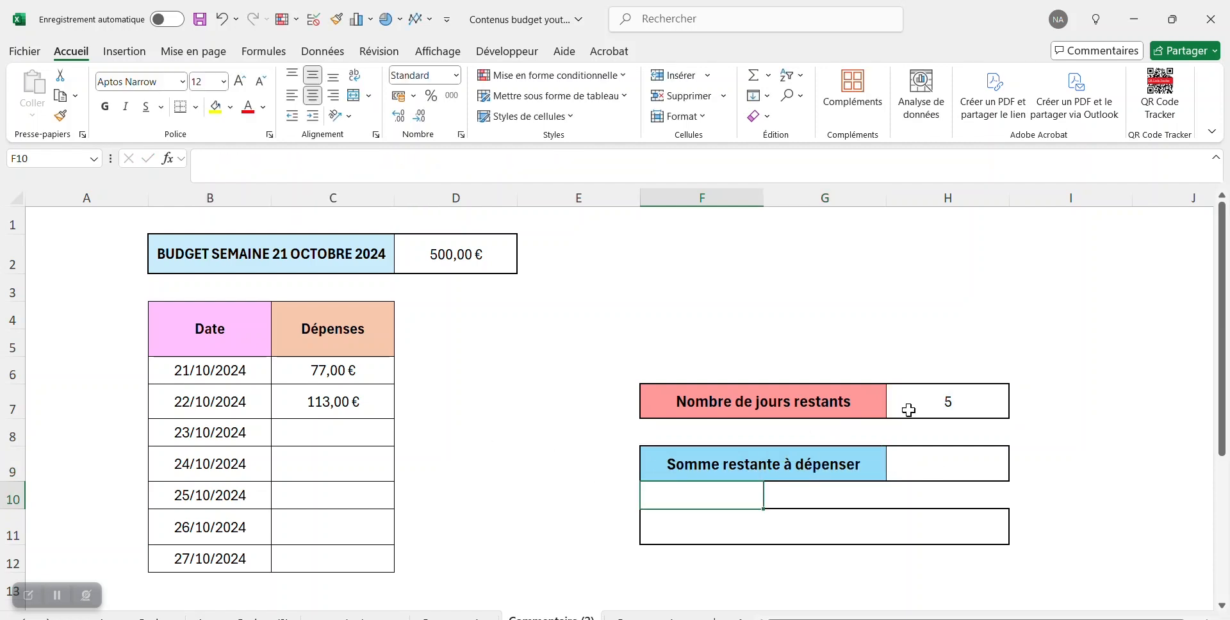
pyautogui.click(985, 402)
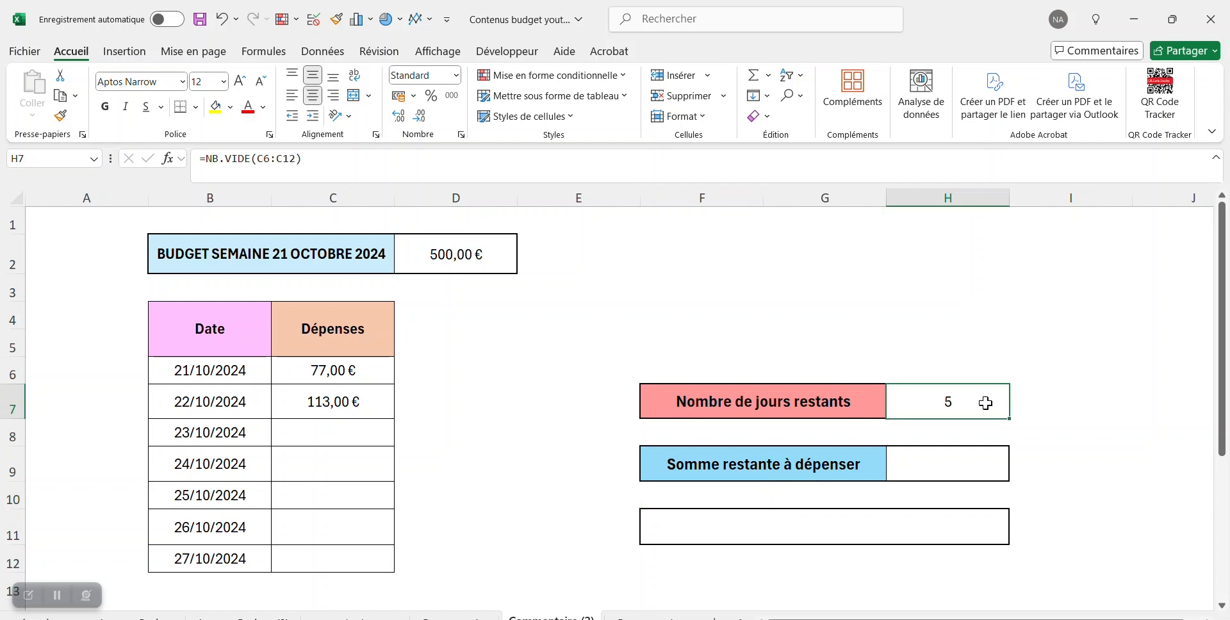
pyautogui.click(786, 468)
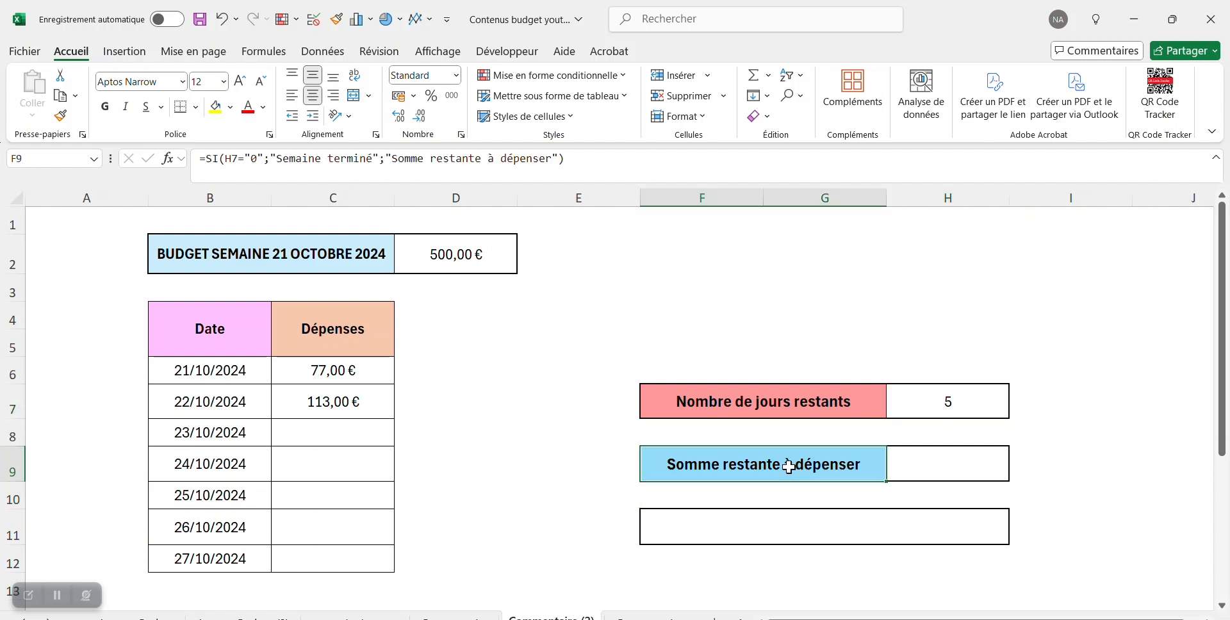
# Calculate the remaining amount in cell H9 with the formula =D2-SOMME(C6:C12)
pyautogui.click(938, 469)
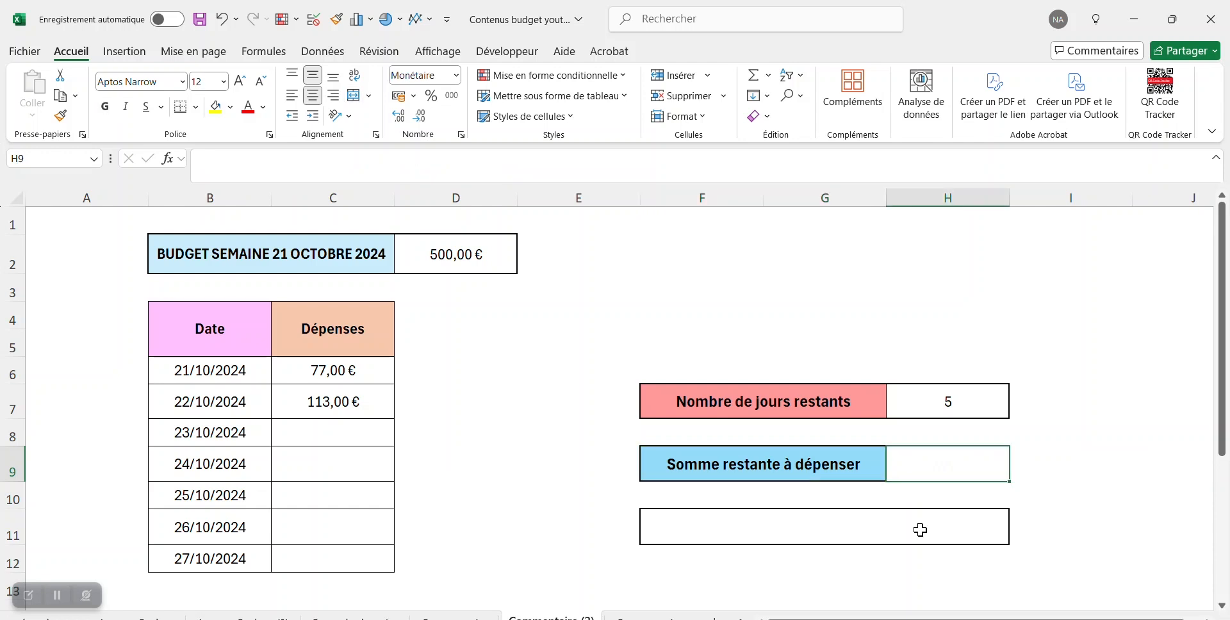
pyautogui.write('=')
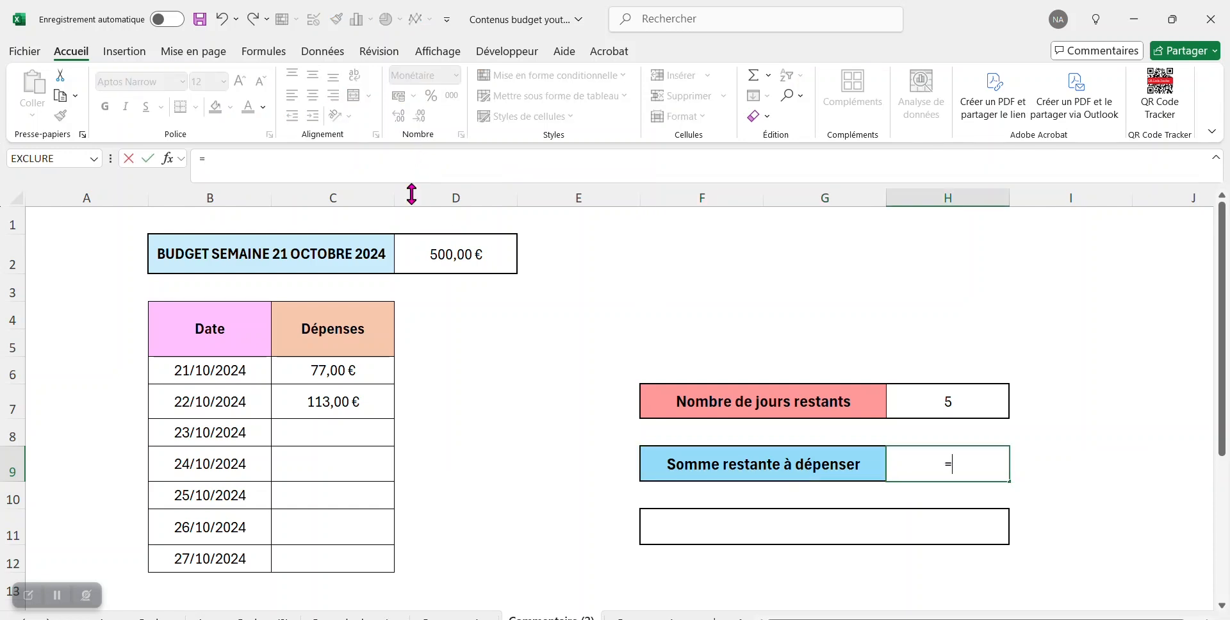
pyautogui.click(452, 254)
pyautogui.write('-so')
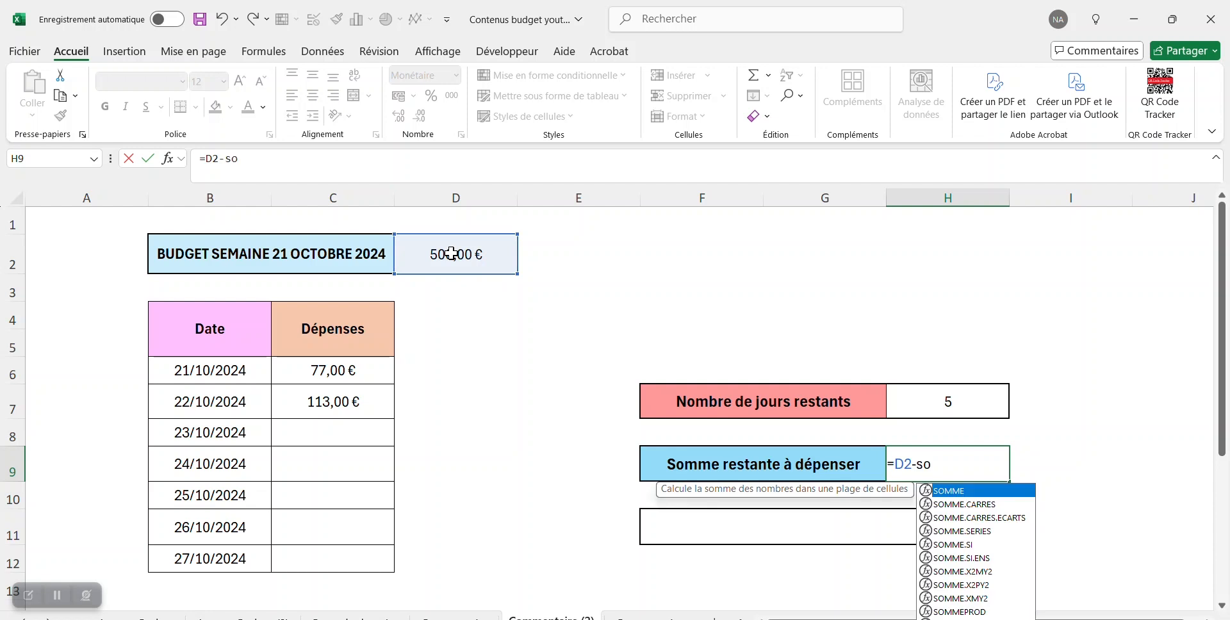
pyautogui.write('mme(')
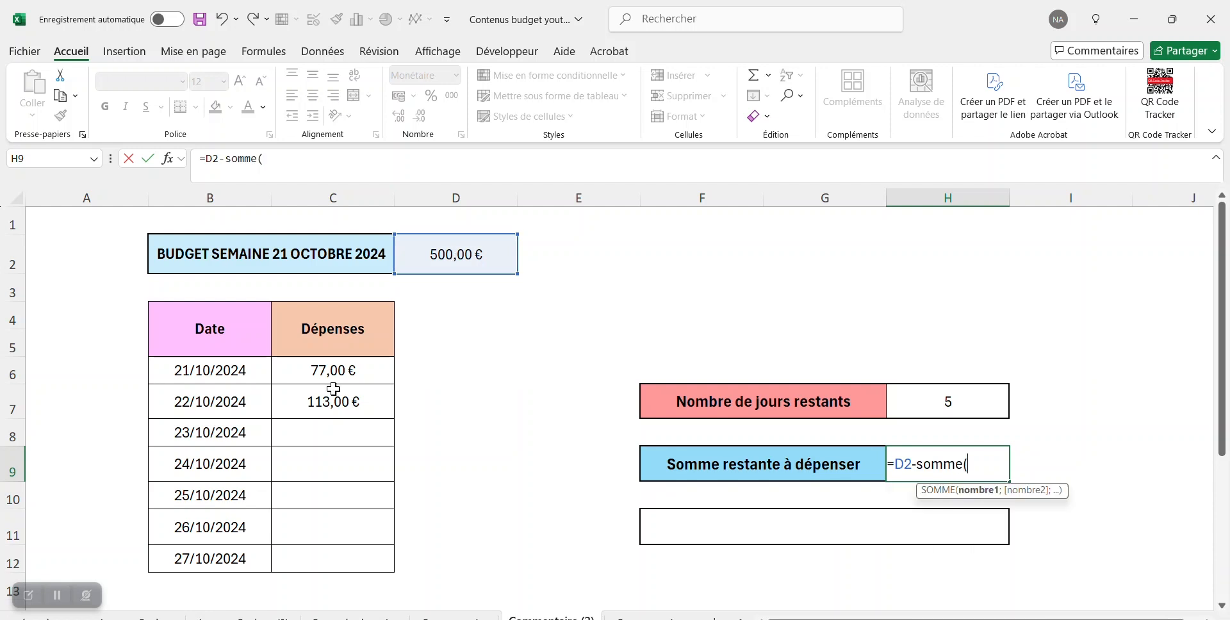
pyautogui.moveTo(346, 375); pyautogui.dragTo(357, 556)
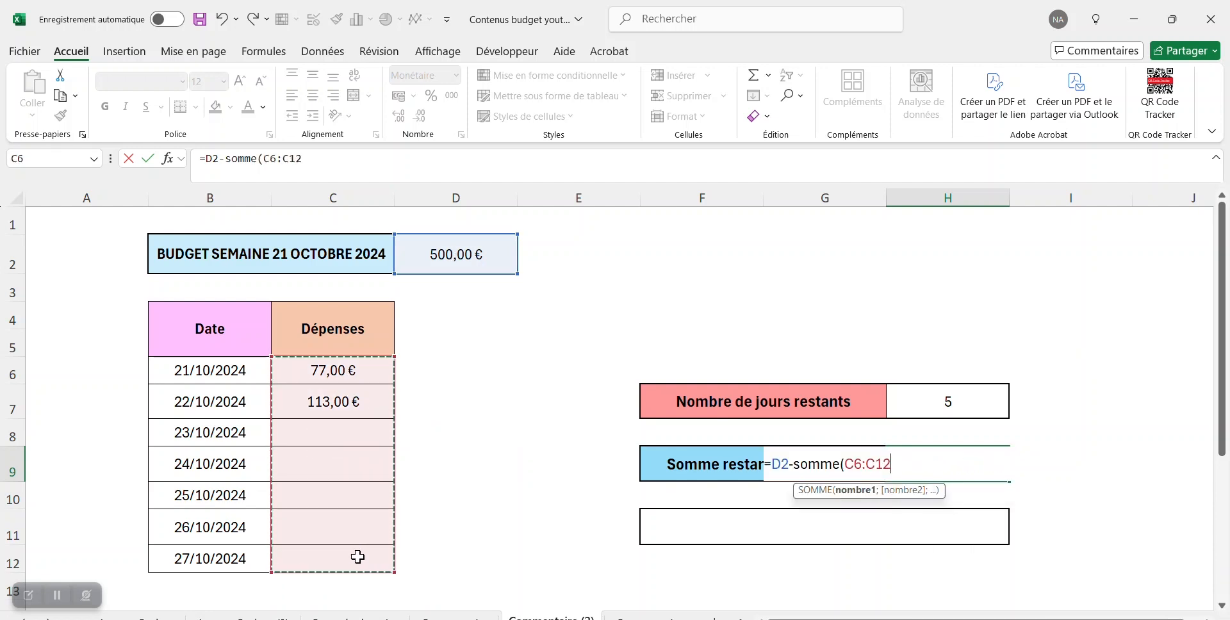
pyautogui.write(')')
pyautogui.press('Return')
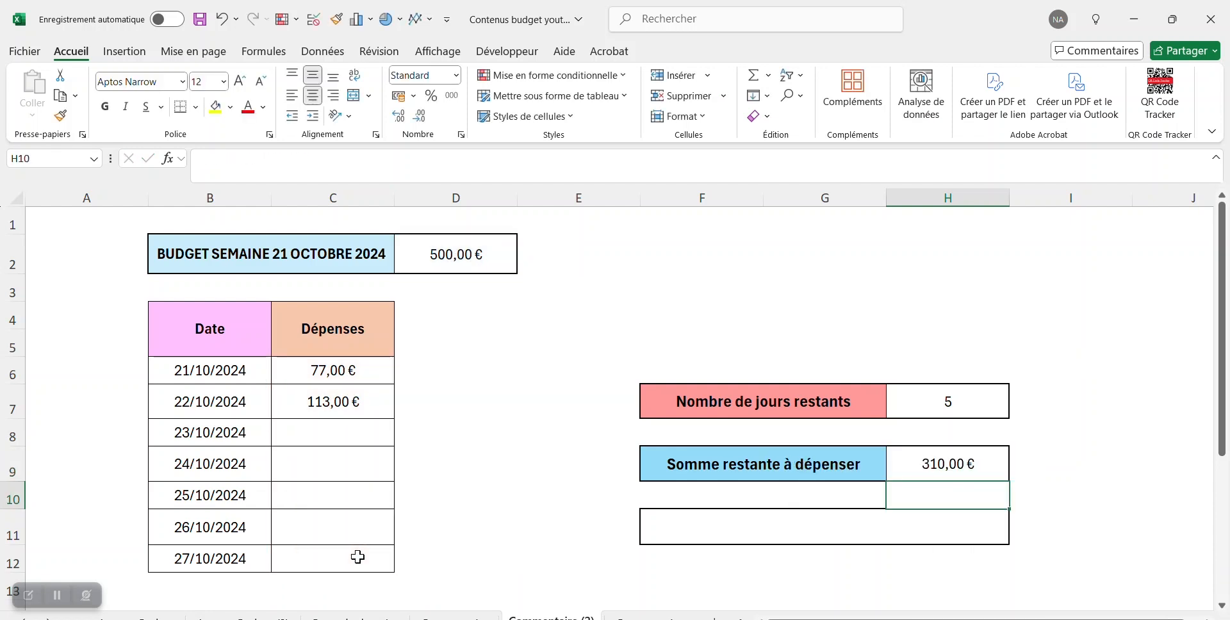
pyautogui.click(318, 438)
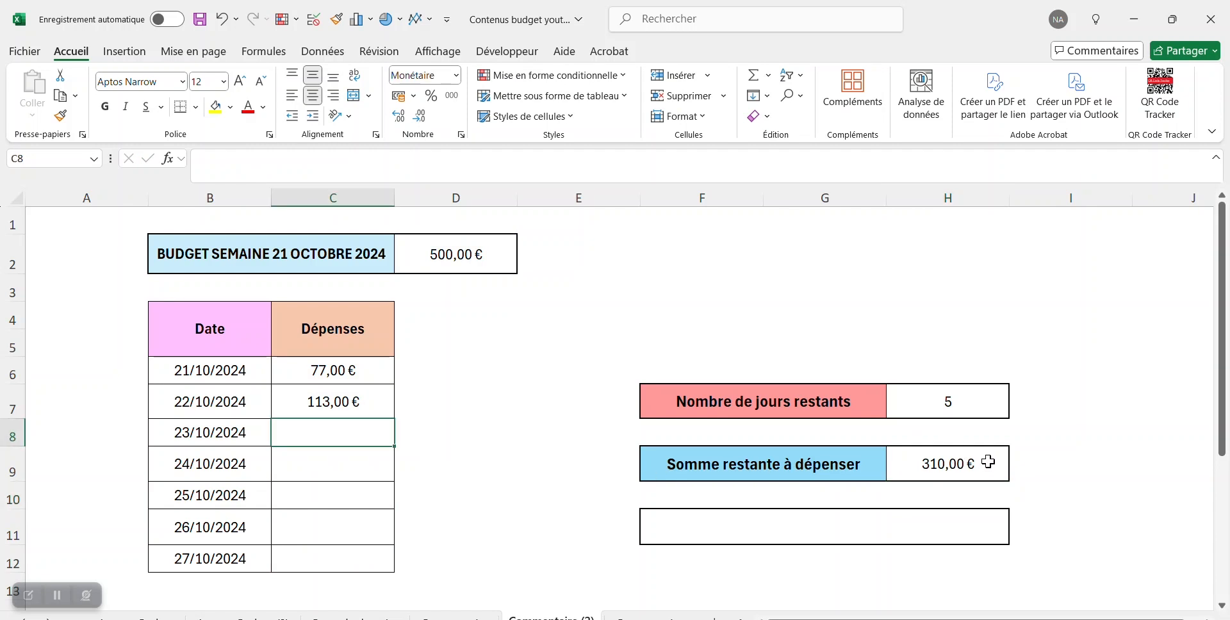
# Start a SI formula in the empty merged cell F11 with the logical test H7="0"
pyautogui.click(785, 517)
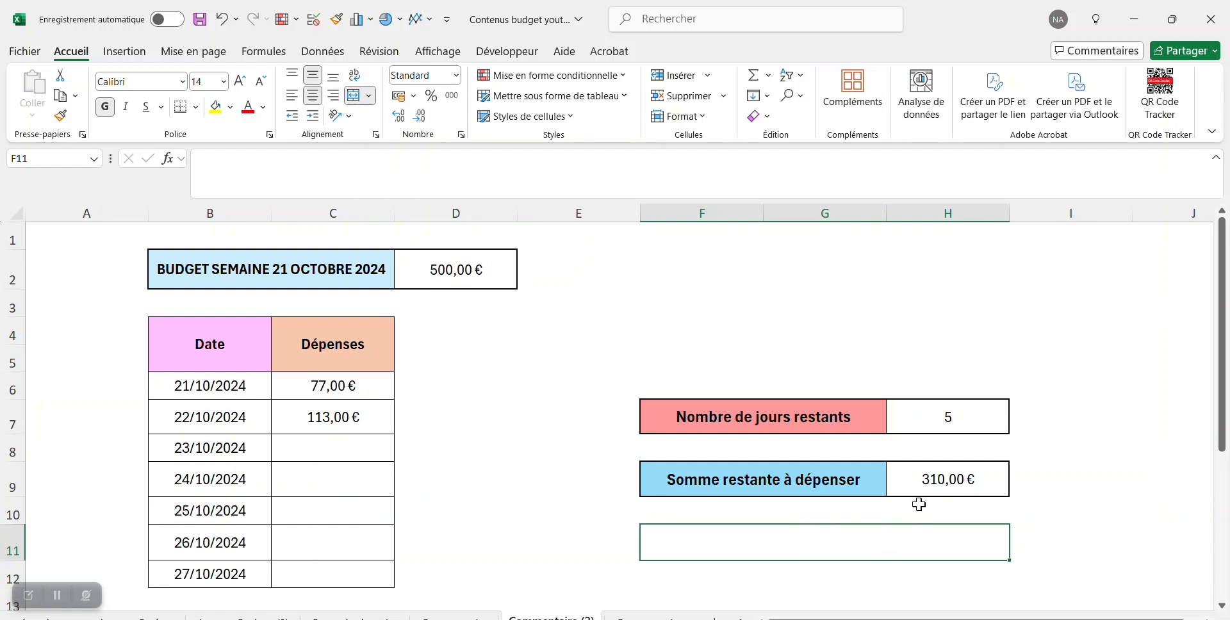
pyautogui.click(370, 166)
pyautogui.write('=si(')
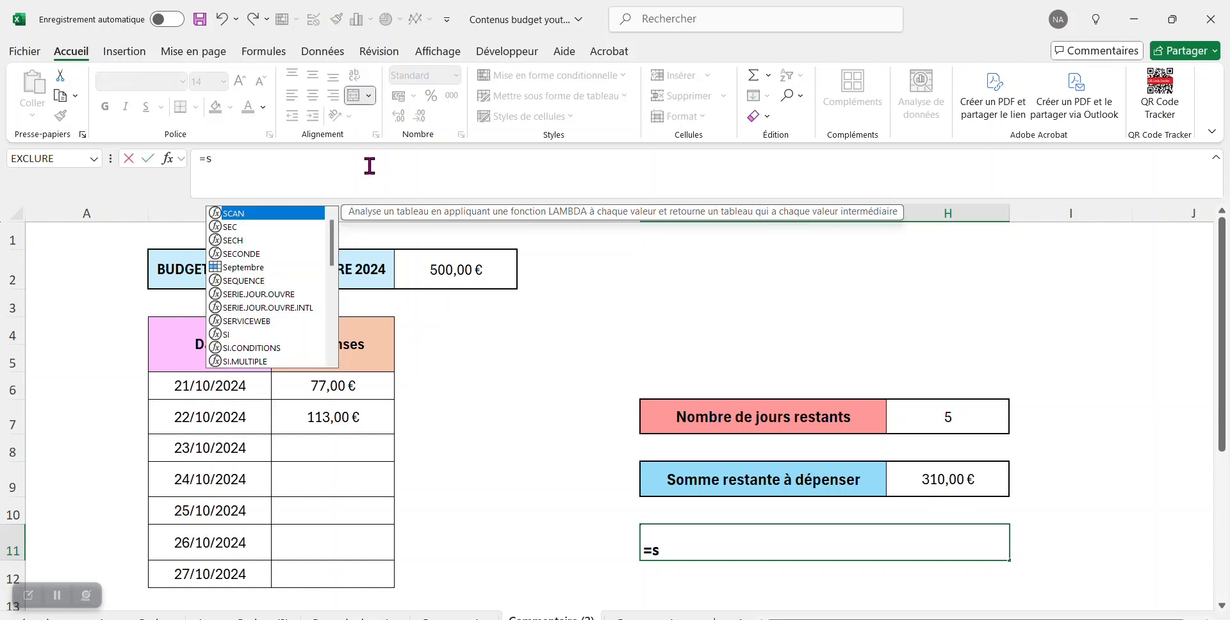
pyautogui.click(971, 417)
pyautogui.write('="')
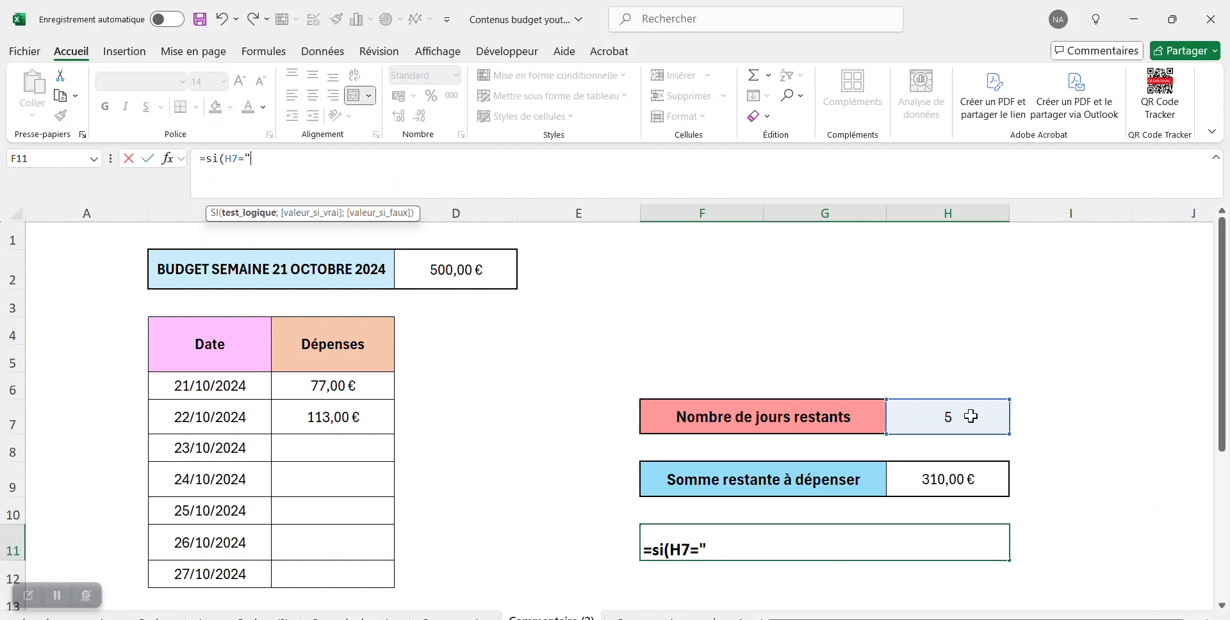
pyautogui.write('0";')
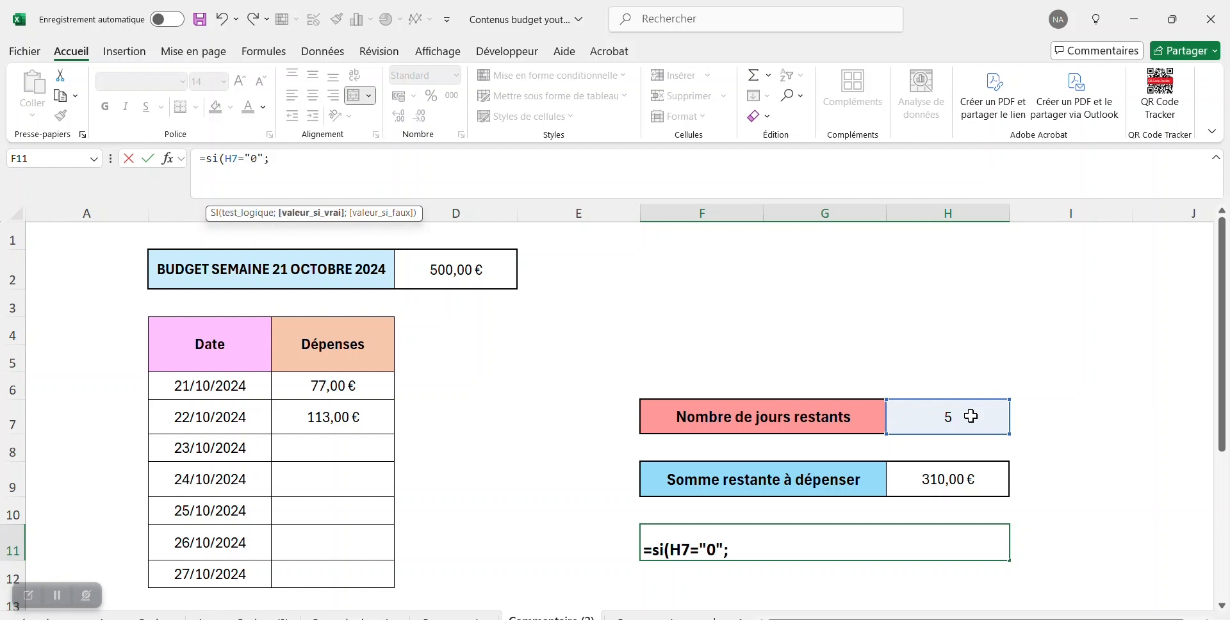
# Enter the text "J'ai dépensé sur toute la semaine " as the start of the value if true, followed by the & operator
pyautogui.write('"')
pyautogui.press('capslock')
pyautogui.write('J')
pyautogui.press('capslock')
pyautogui.write("'ai dépensé ")
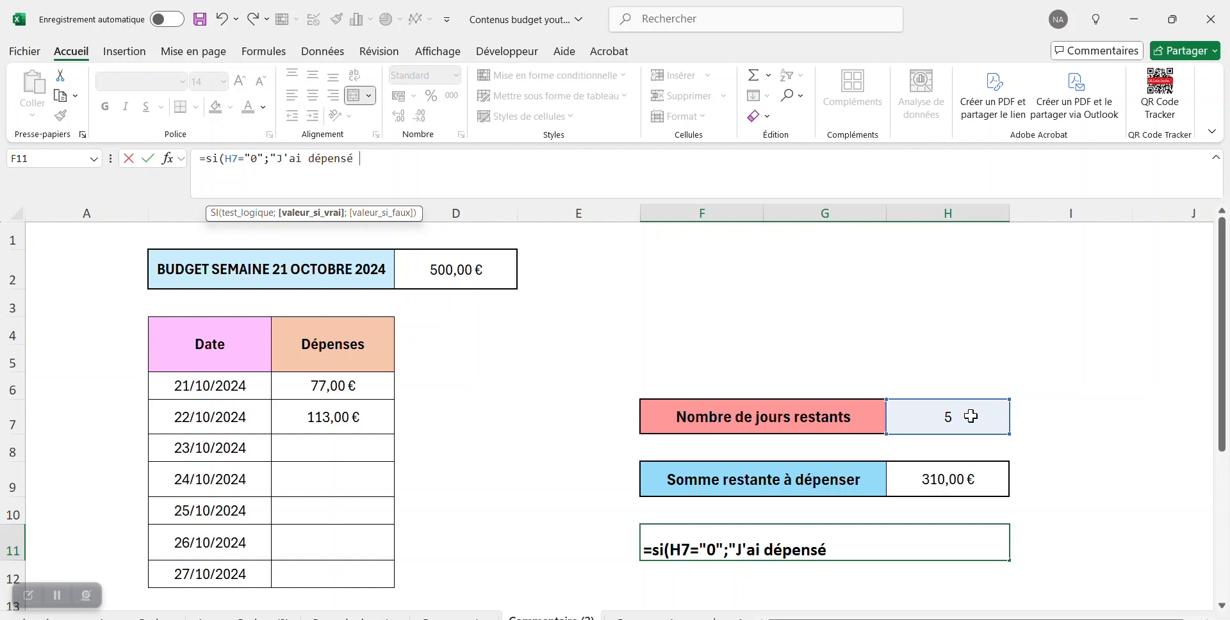
pyautogui.write('sur toute l')
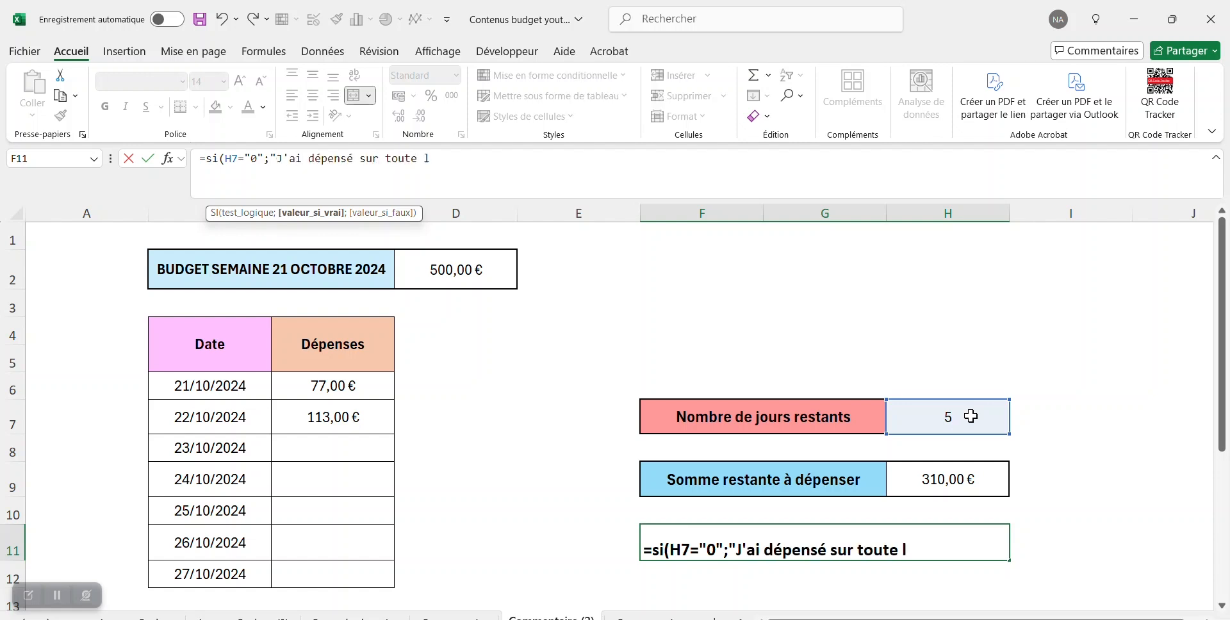
pyautogui.write('a semaine')
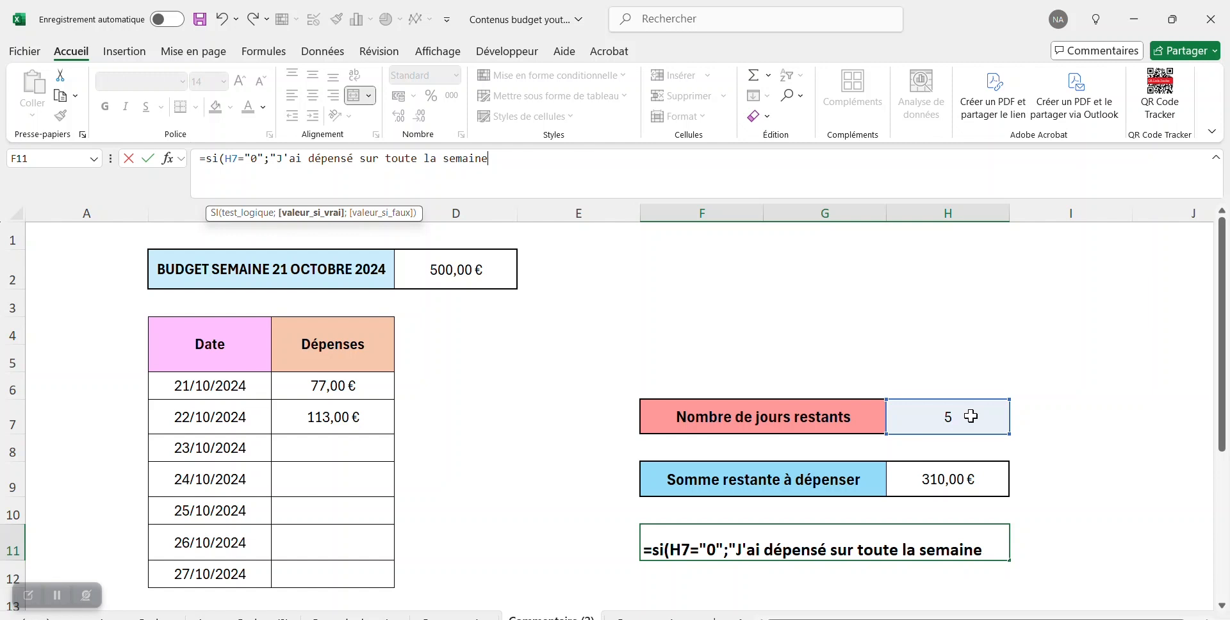
pyautogui.write(' "&')
# Add the total expenses to the F11 comment with TEXTE(SOMME(C6:C12);"0 €")
pyautogui.write('tex')
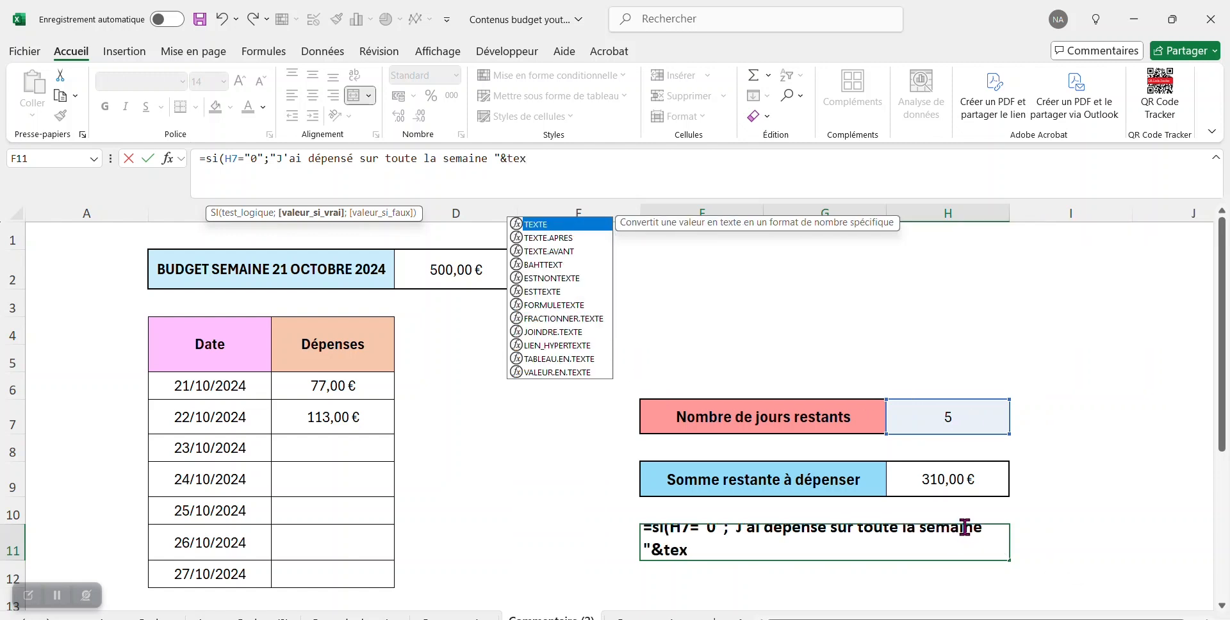
pyautogui.doubleClick(546, 225)
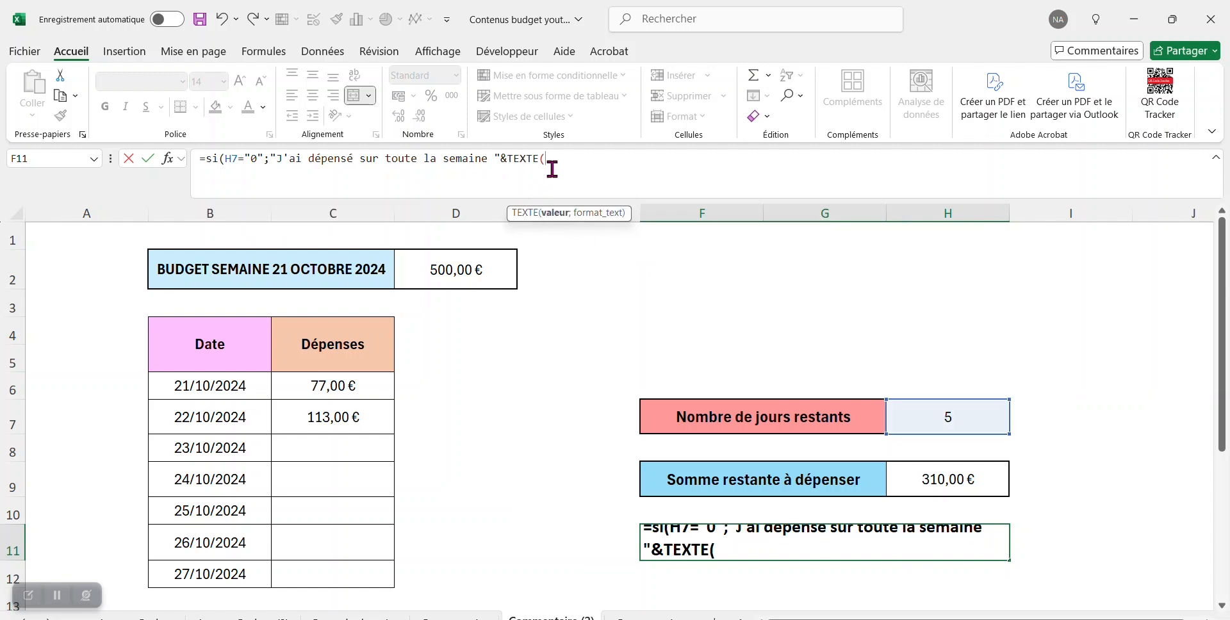
pyautogui.write('somme')
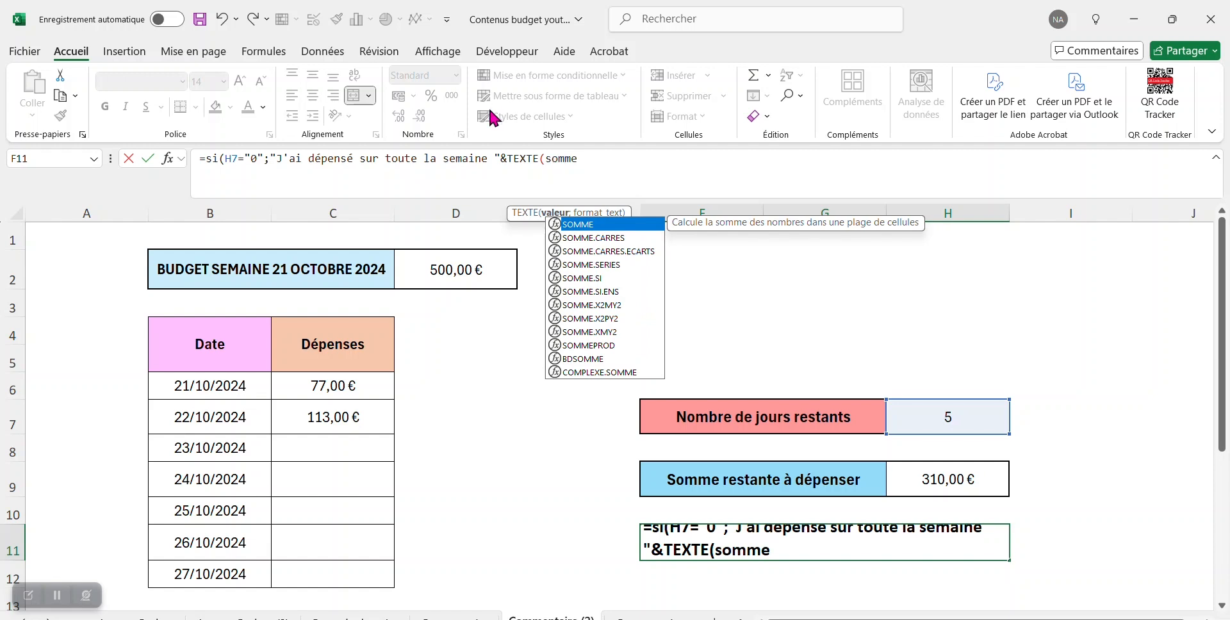
pyautogui.doubleClick(590, 225)
pyautogui.moveTo(334, 385); pyautogui.dragTo(332, 570)
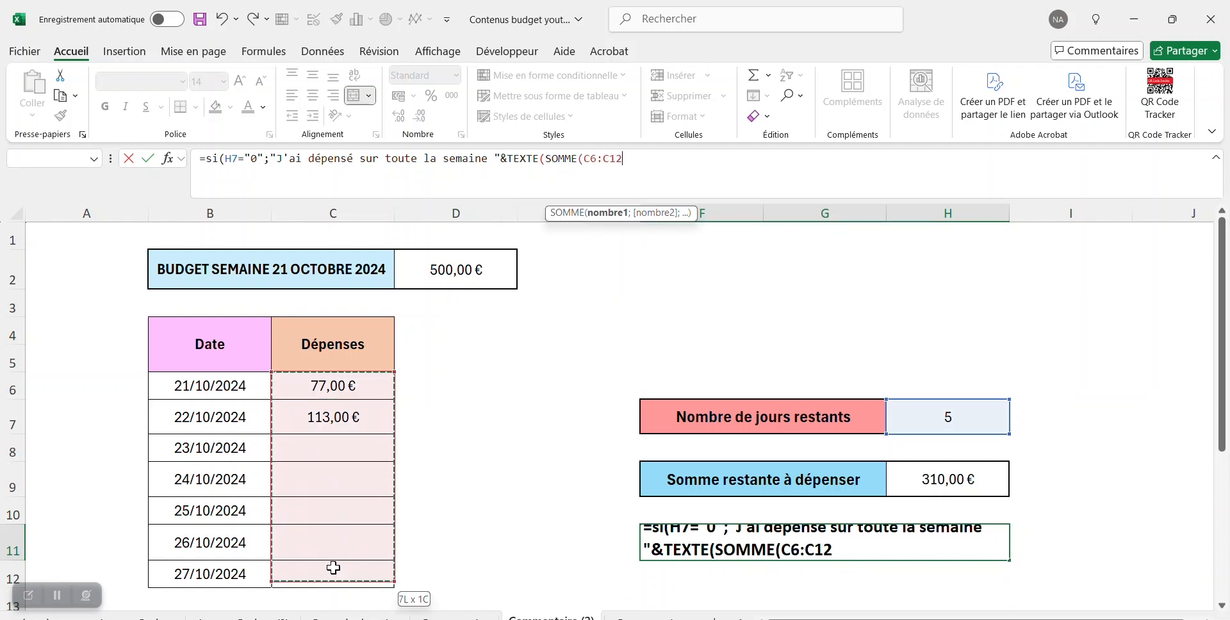
pyautogui.write(') ')
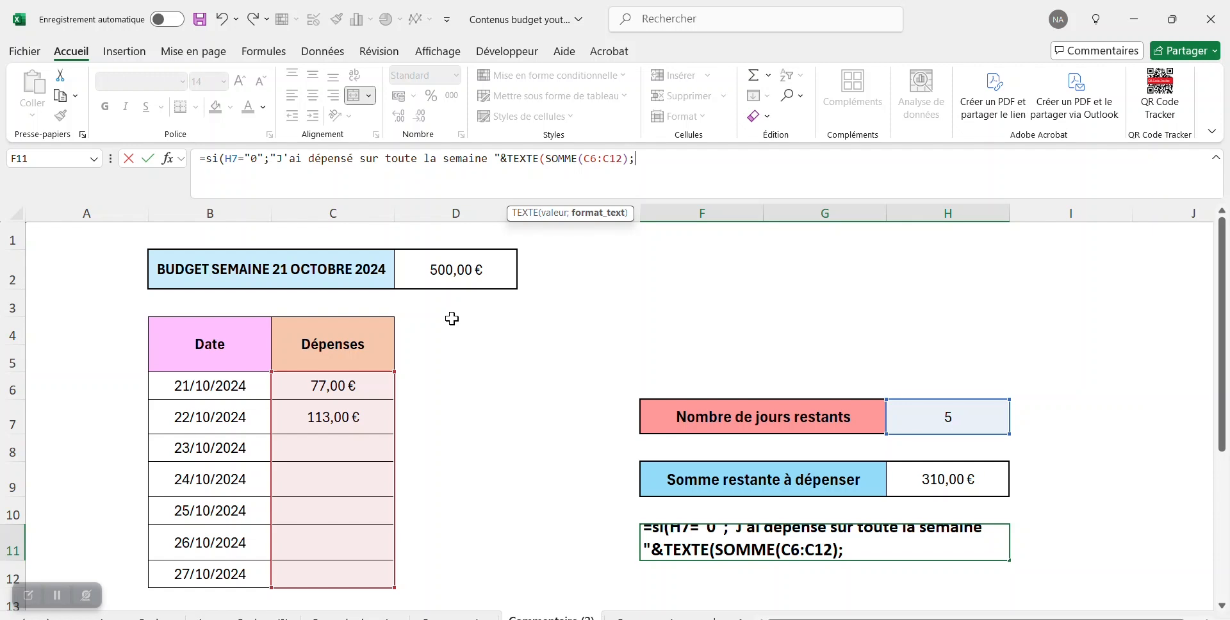
pyautogui.write('"0 €")')
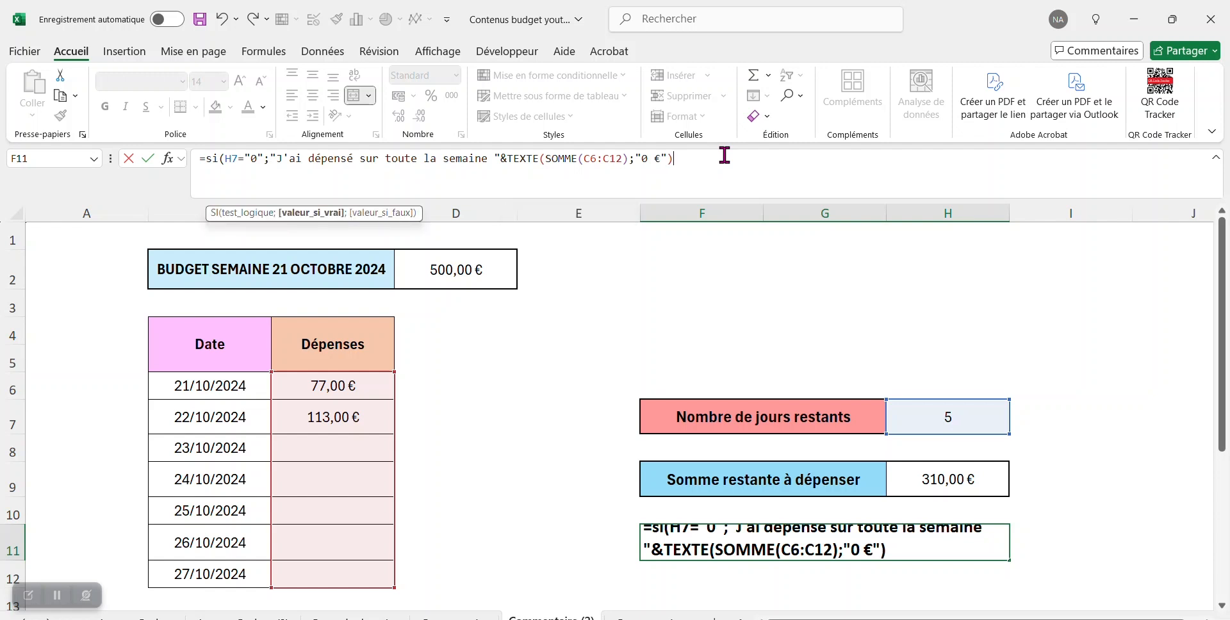
# Nest a second SI as the value if false, with the test ET(H7>0;H9>0)
pyautogui.write(';')
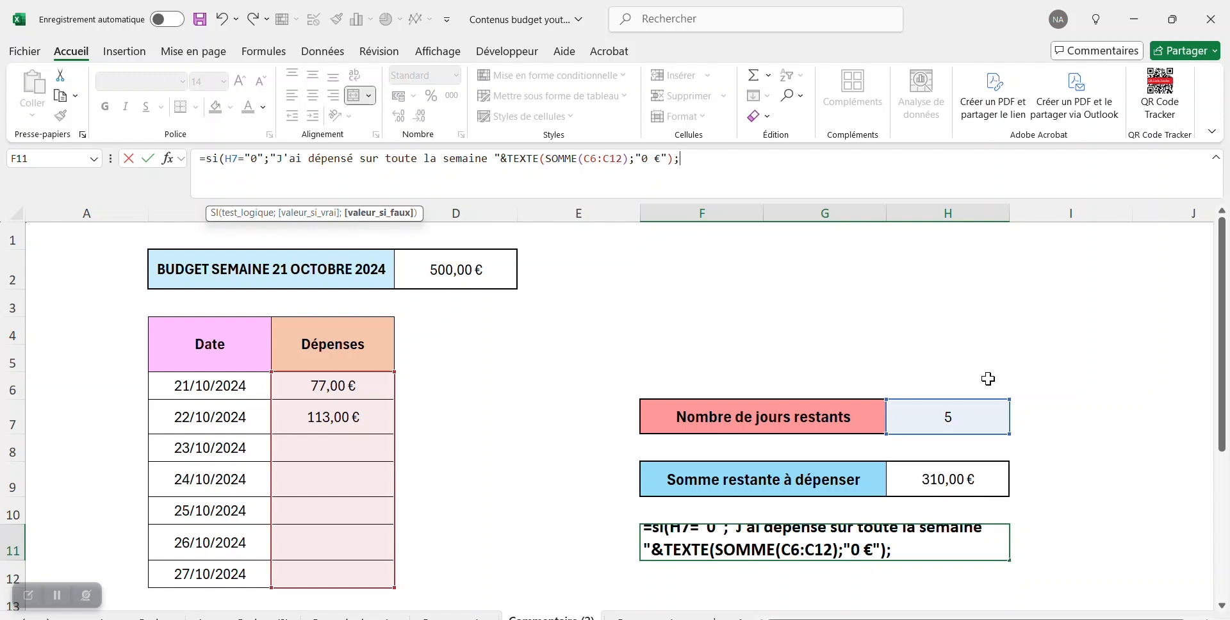
pyautogui.write('si')
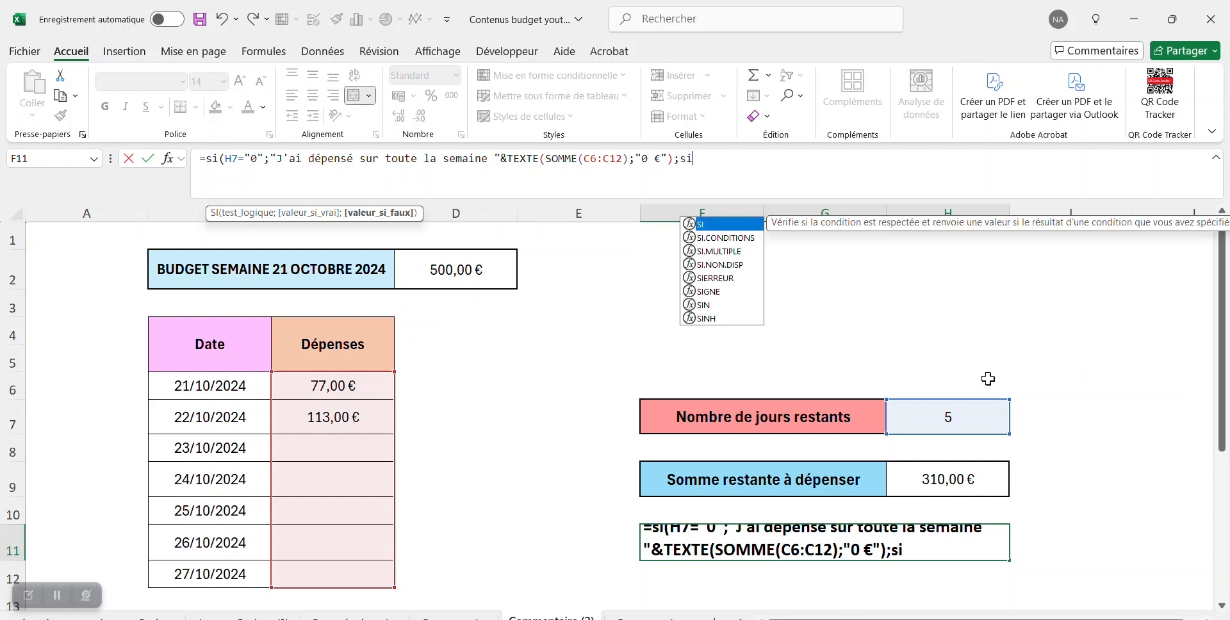
pyautogui.write('(et(')
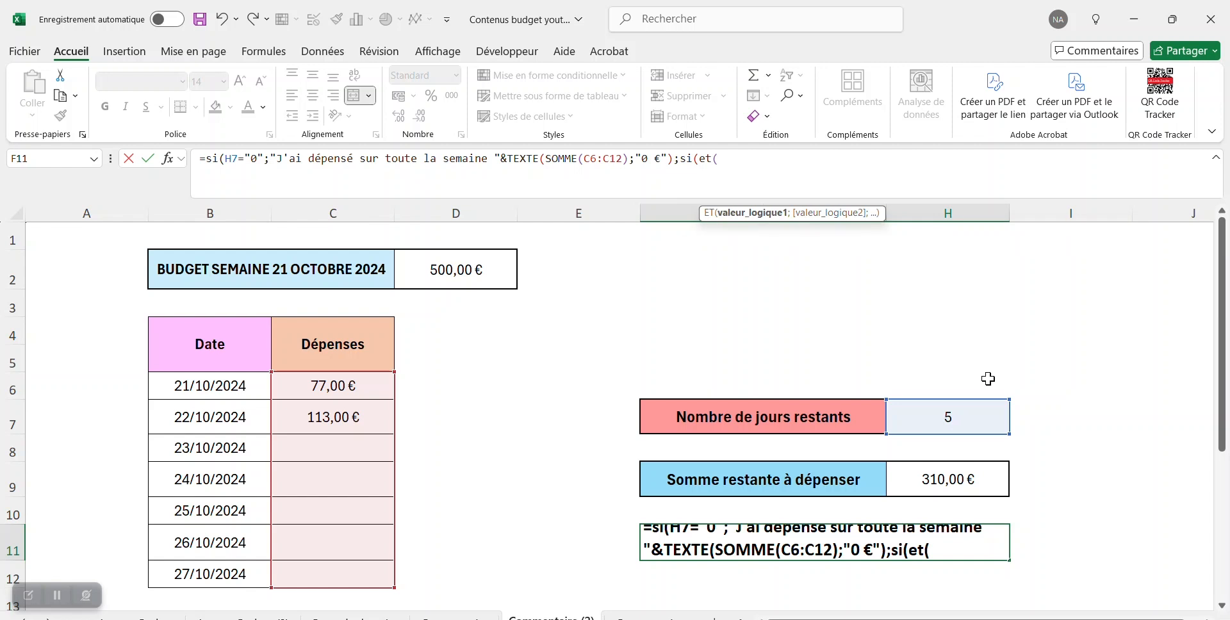
pyautogui.click(929, 417)
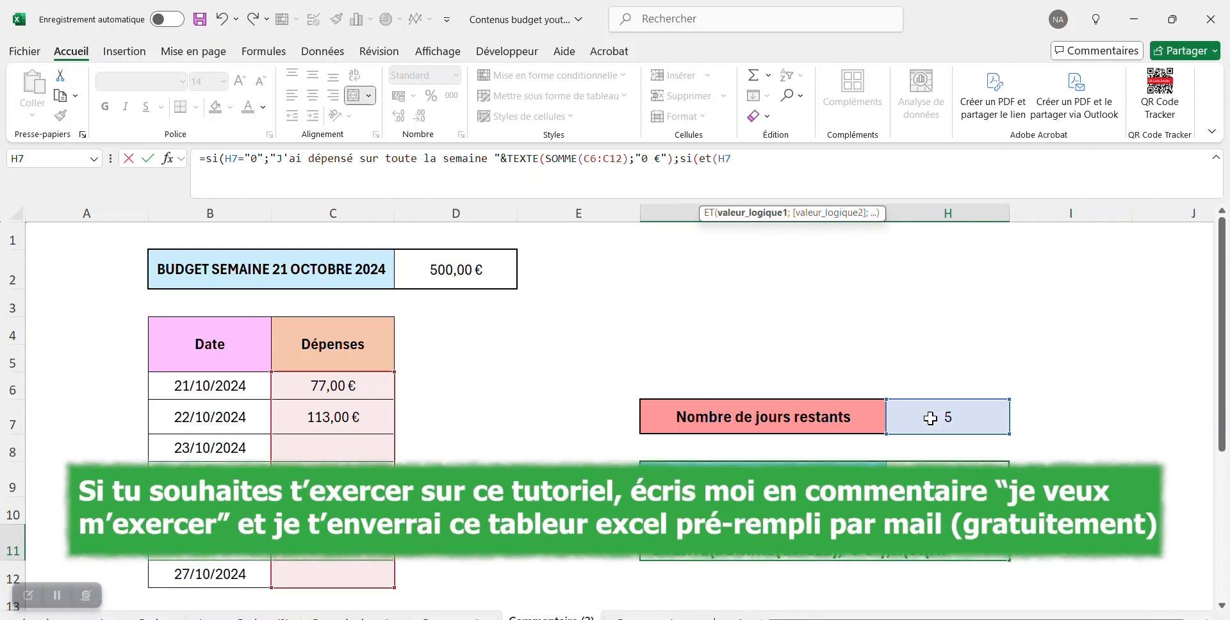
pyautogui.write('>0;')
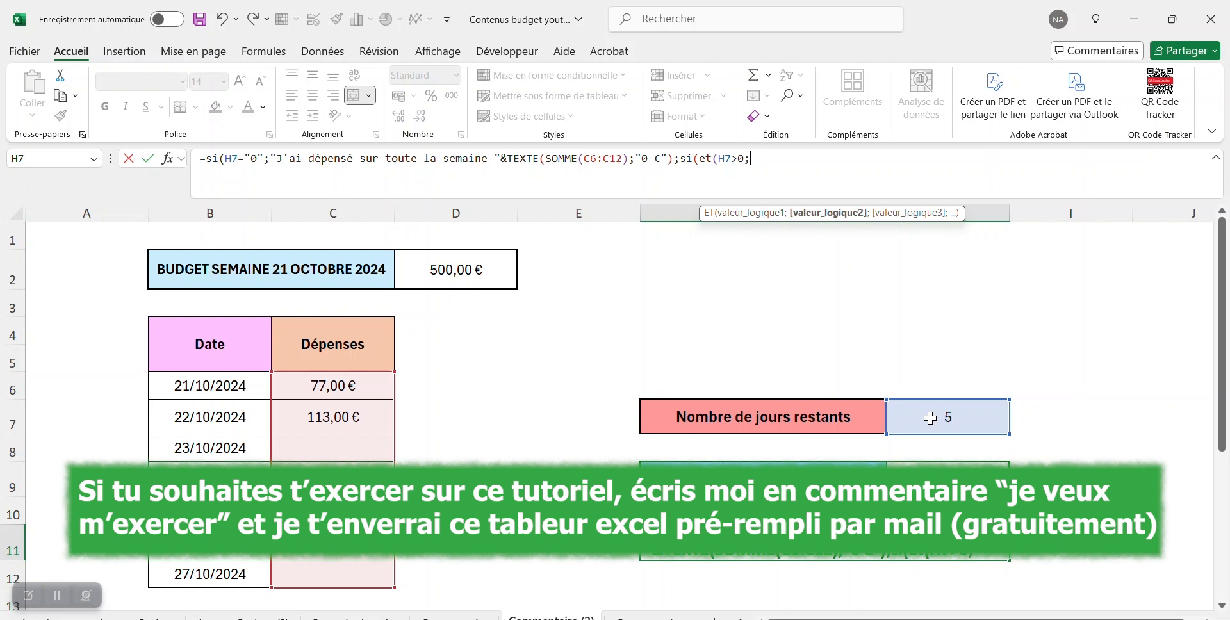
pyautogui.click(973, 481)
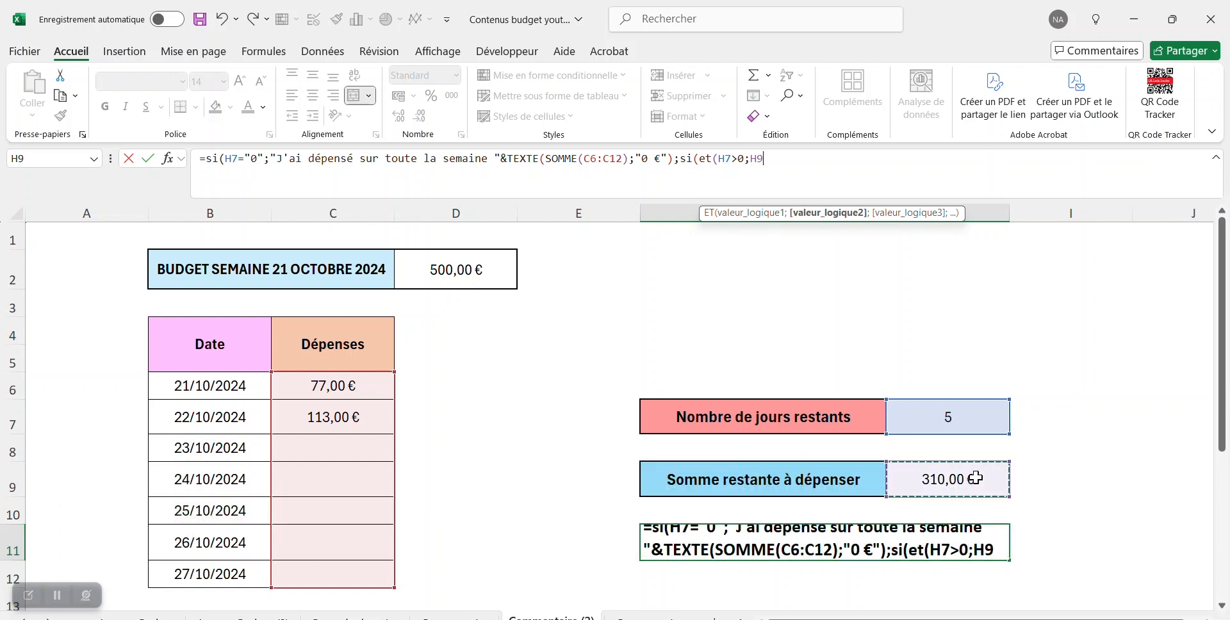
pyautogui.write('>0')
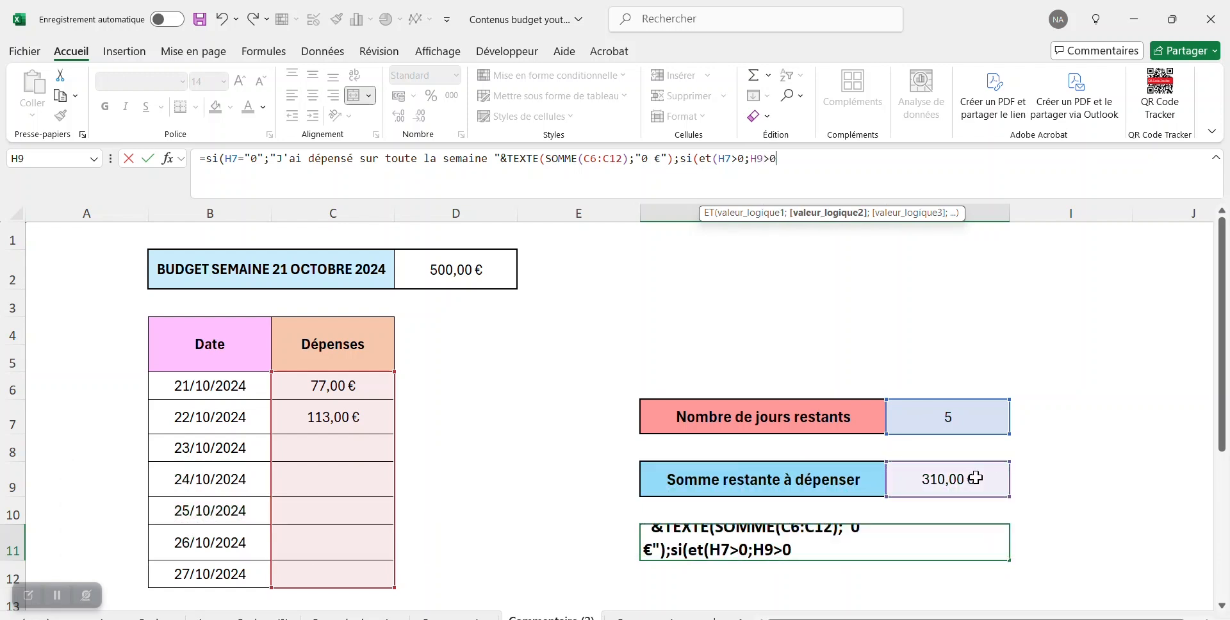
pyautogui.write(')')
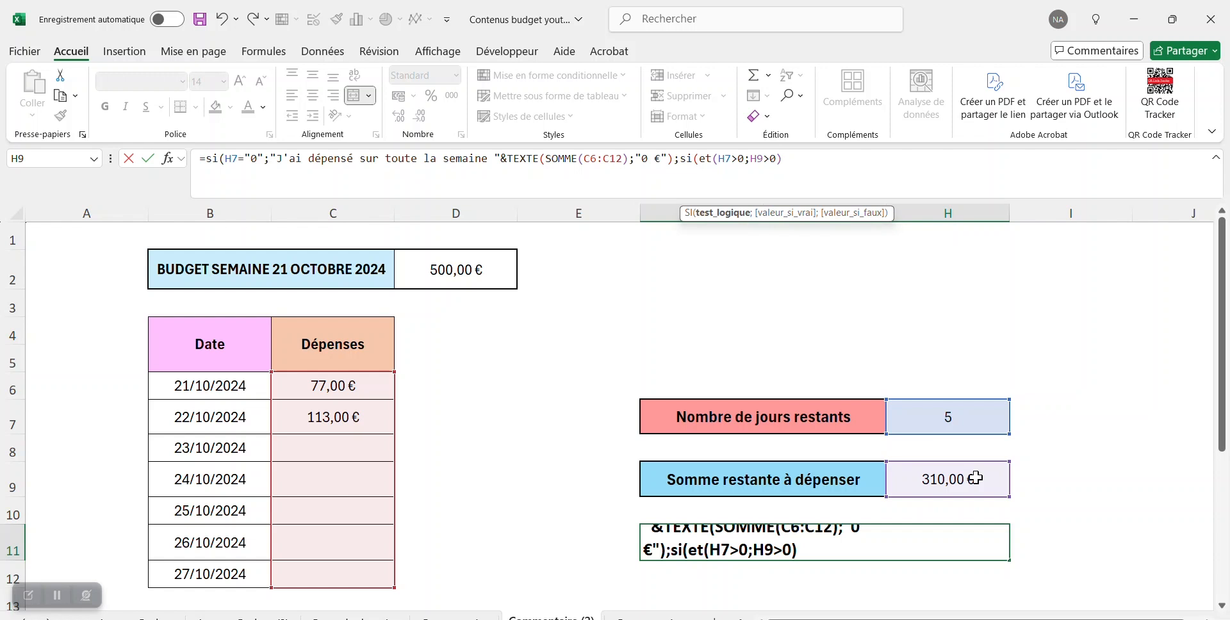
pyautogui.write(';')
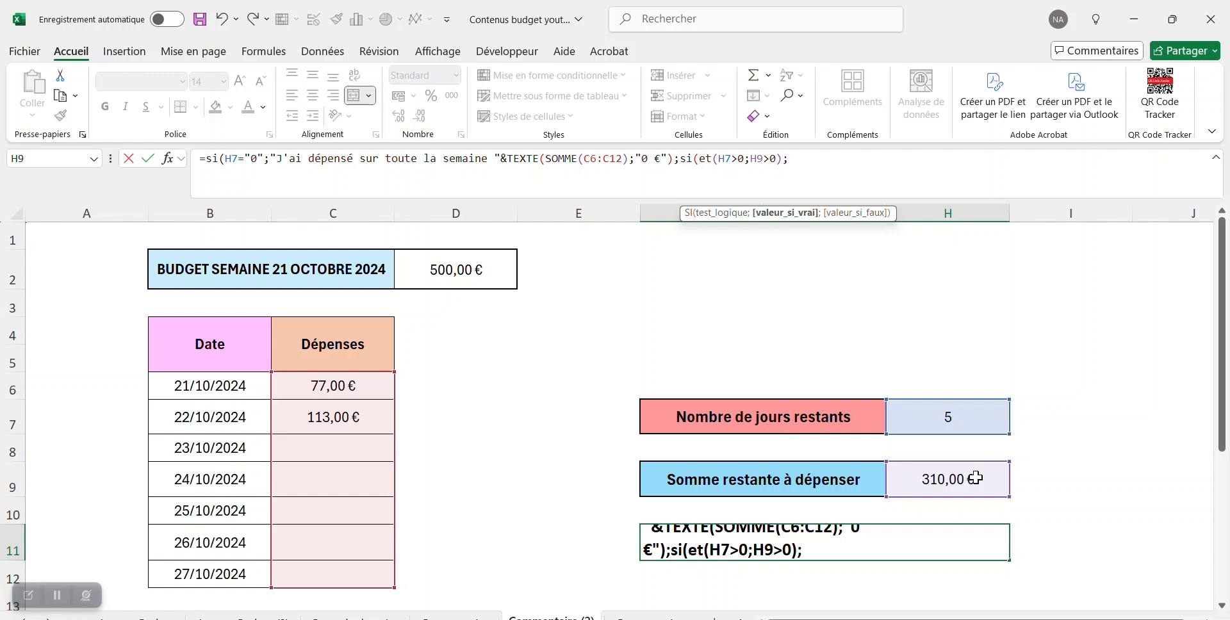
# Begin the nested SI's value if true with "Il me reste à dépenser "&TEXTE(H9;"0 €")
pyautogui.write('"')
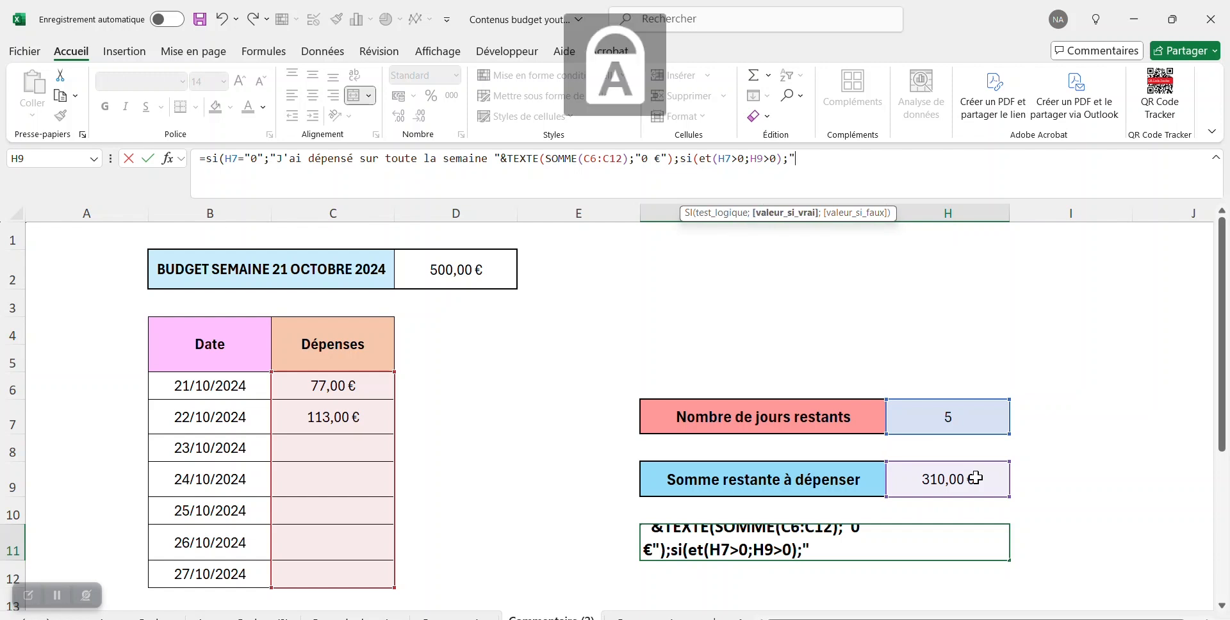
pyautogui.write('Il me reste à ')
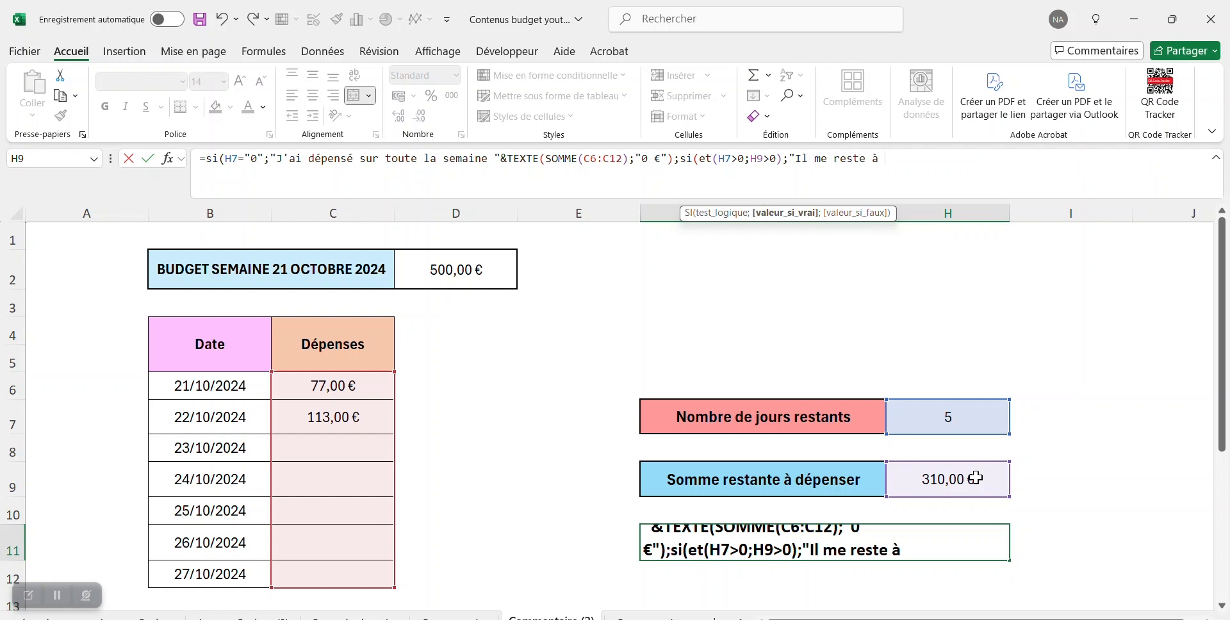
pyautogui.write('dépenser "&')
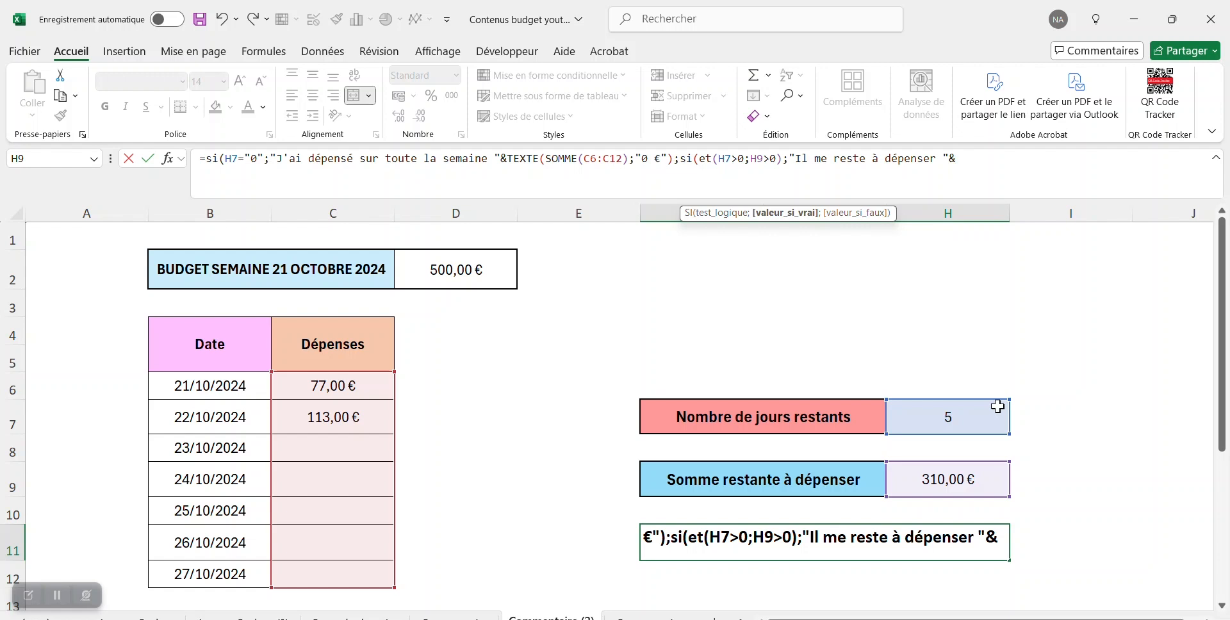
pyautogui.write('texte')
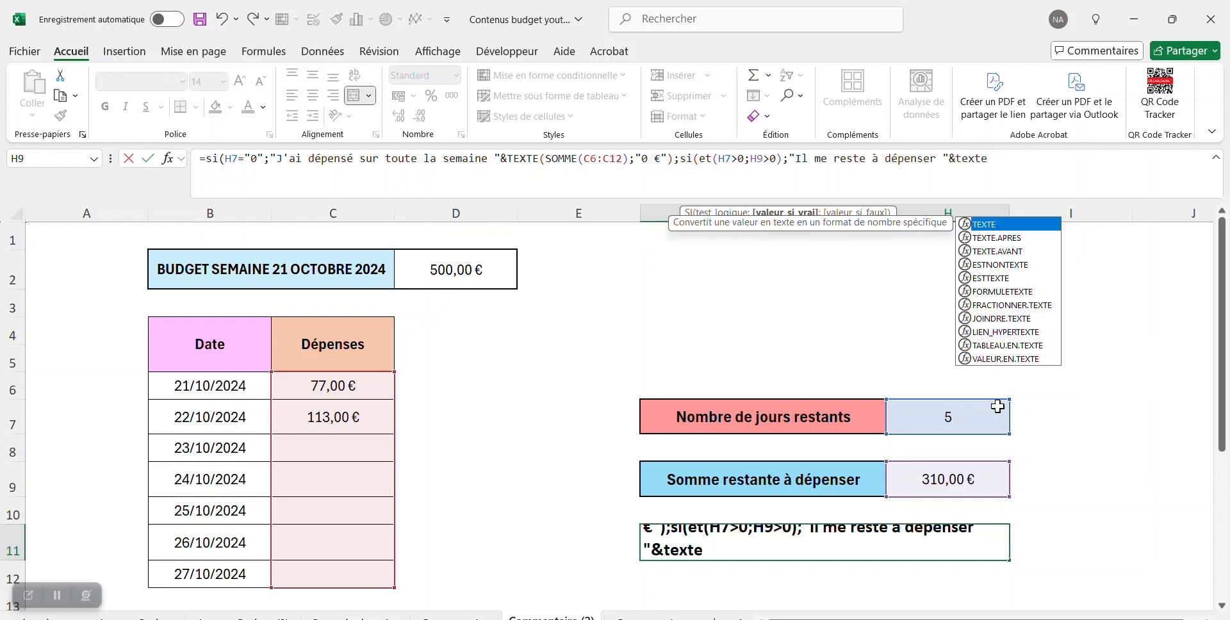
pyautogui.write('(')
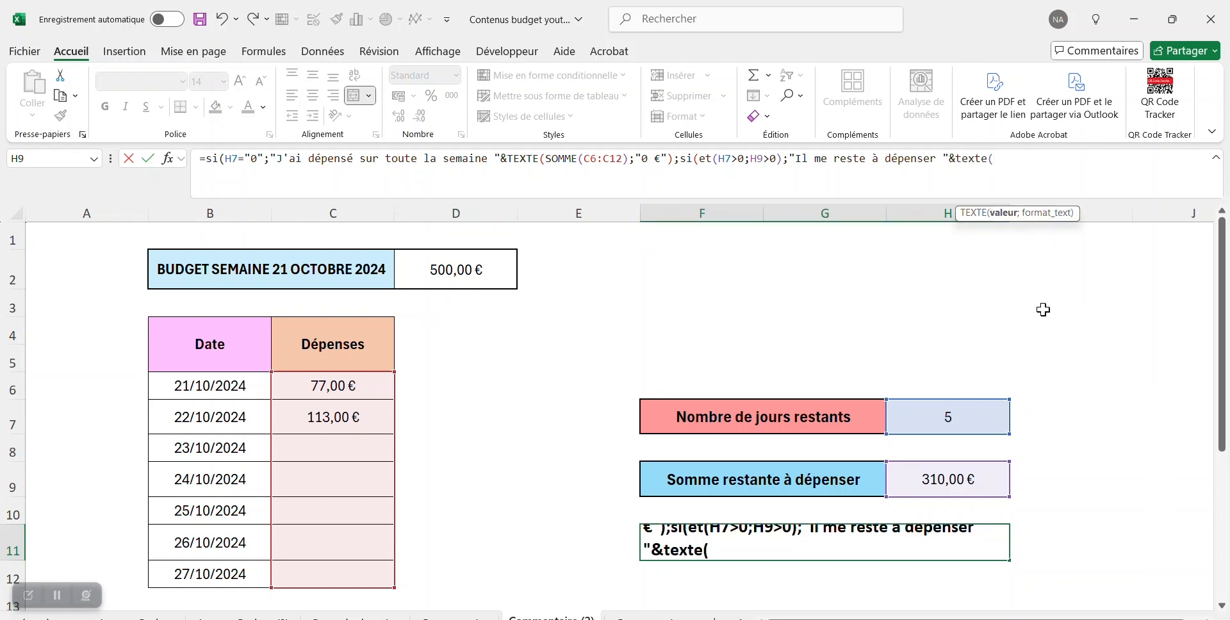
pyautogui.click(949, 480)
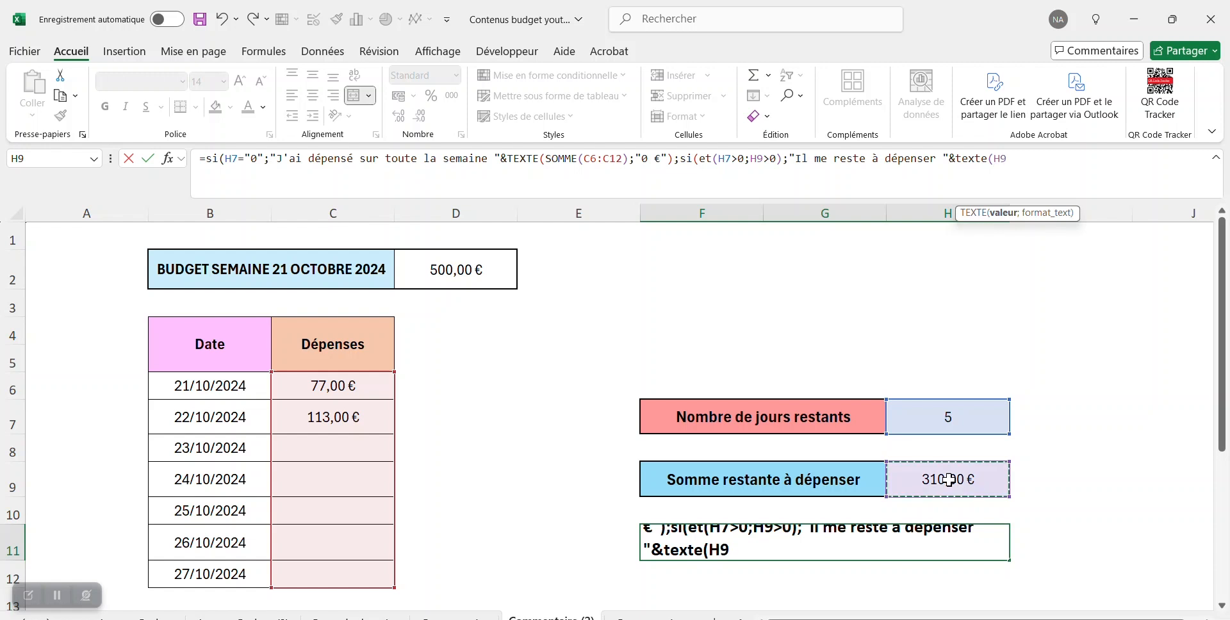
pyautogui.write(';')
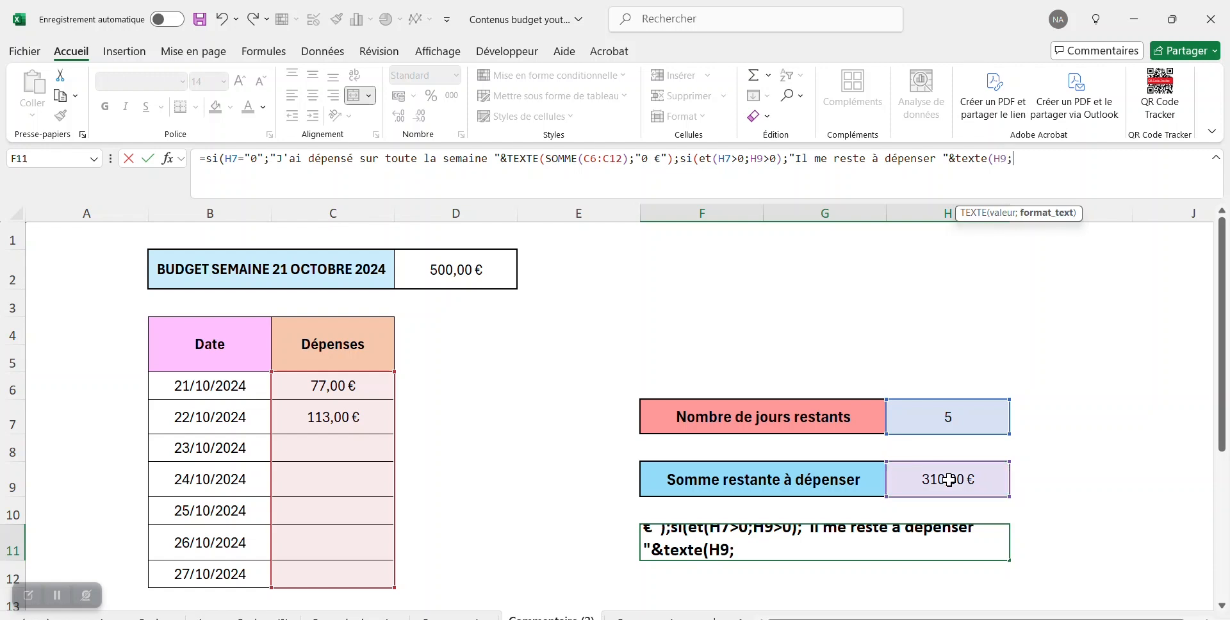
pyautogui.write('"0 €")')
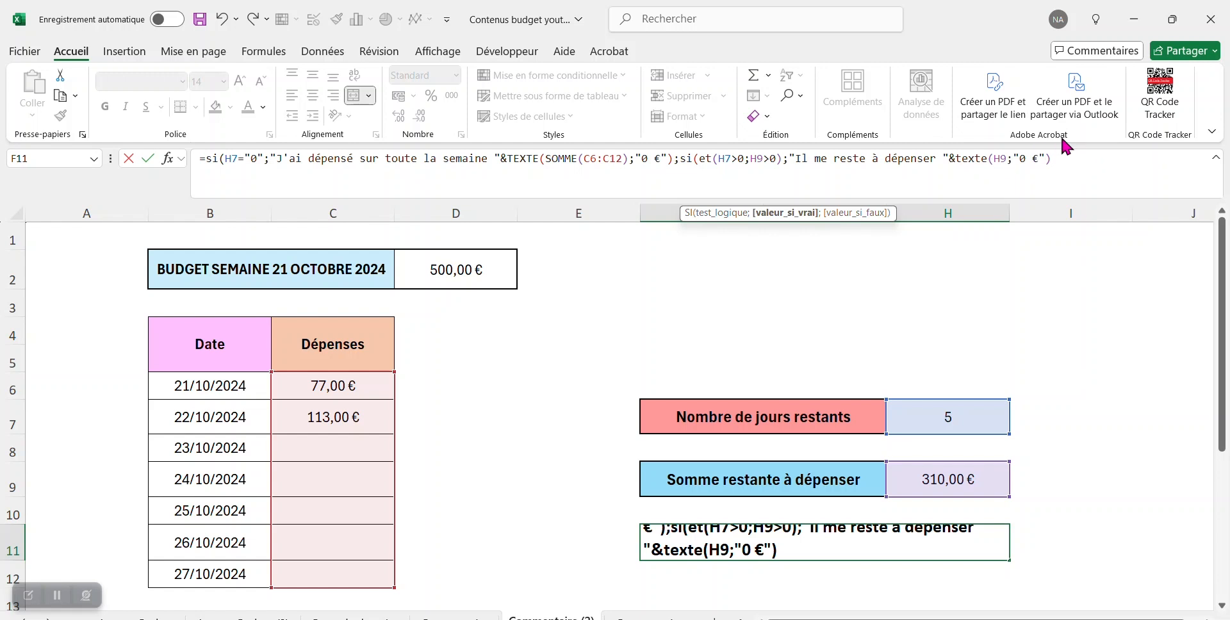
# Complete the nested SI's value if true with &" sur les "&H7&" jour(s) restants"
pyautogui.write('&')
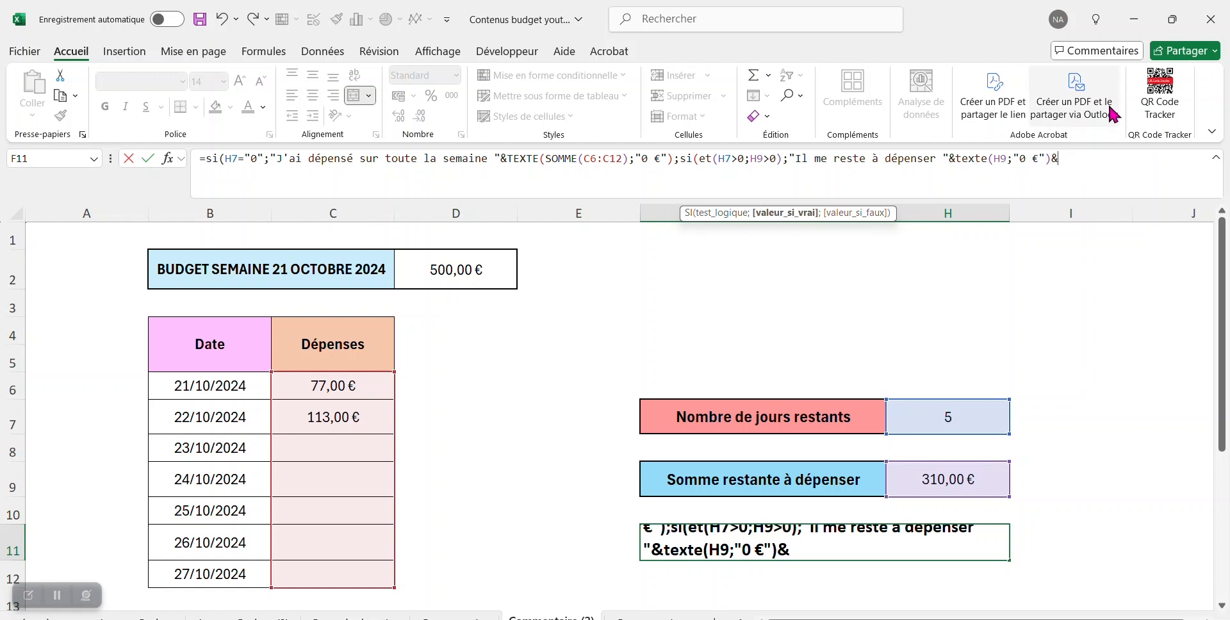
pyautogui.write('"')
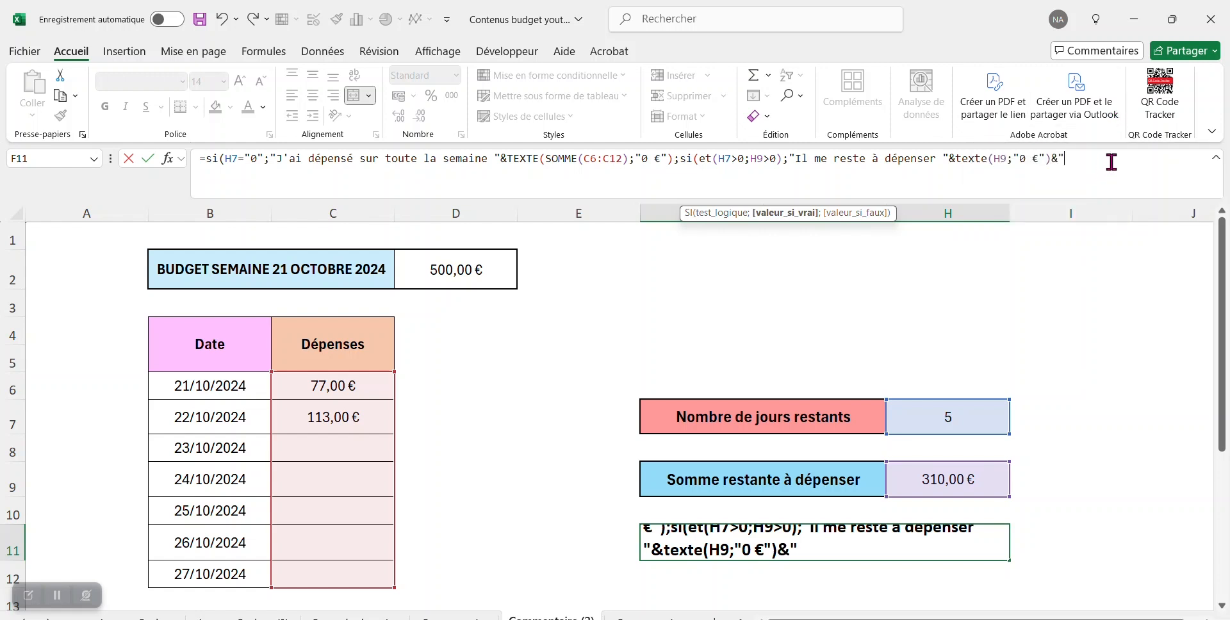
pyautogui.write(' sur les')
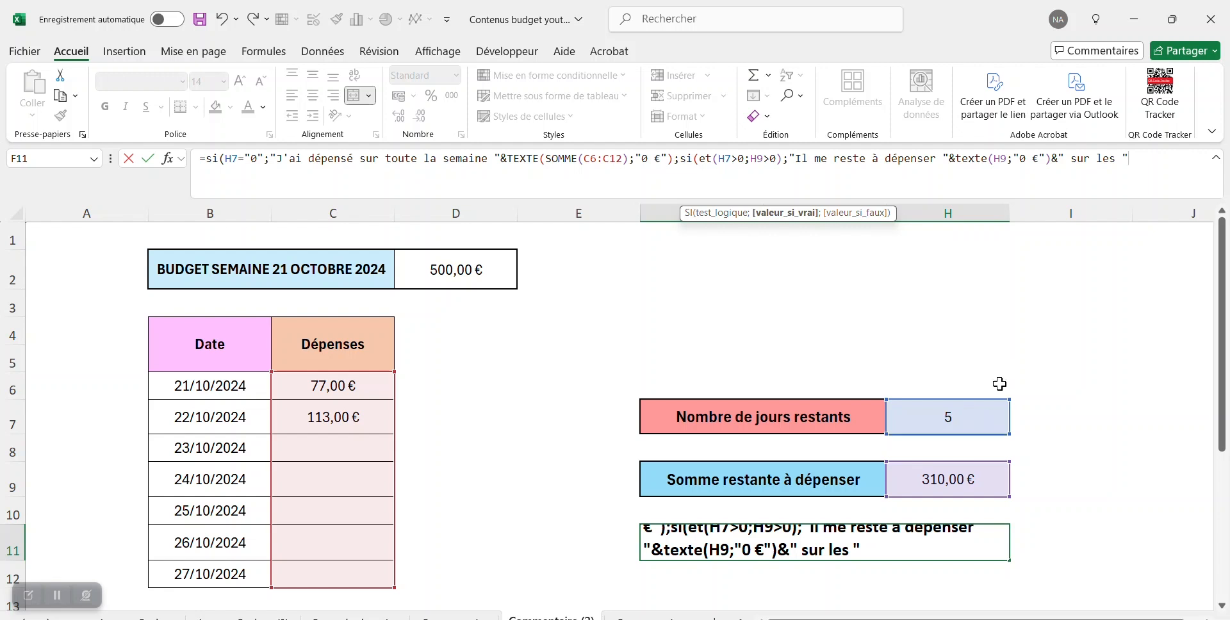
pyautogui.write('&')
pyautogui.click(968, 417)
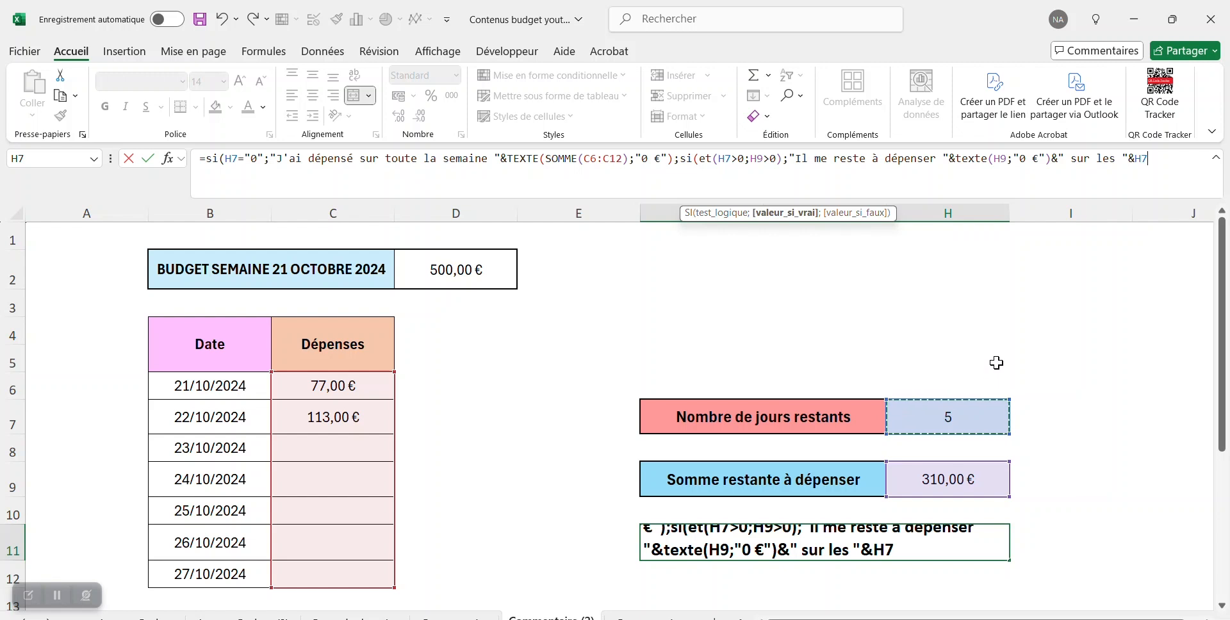
pyautogui.write('&')
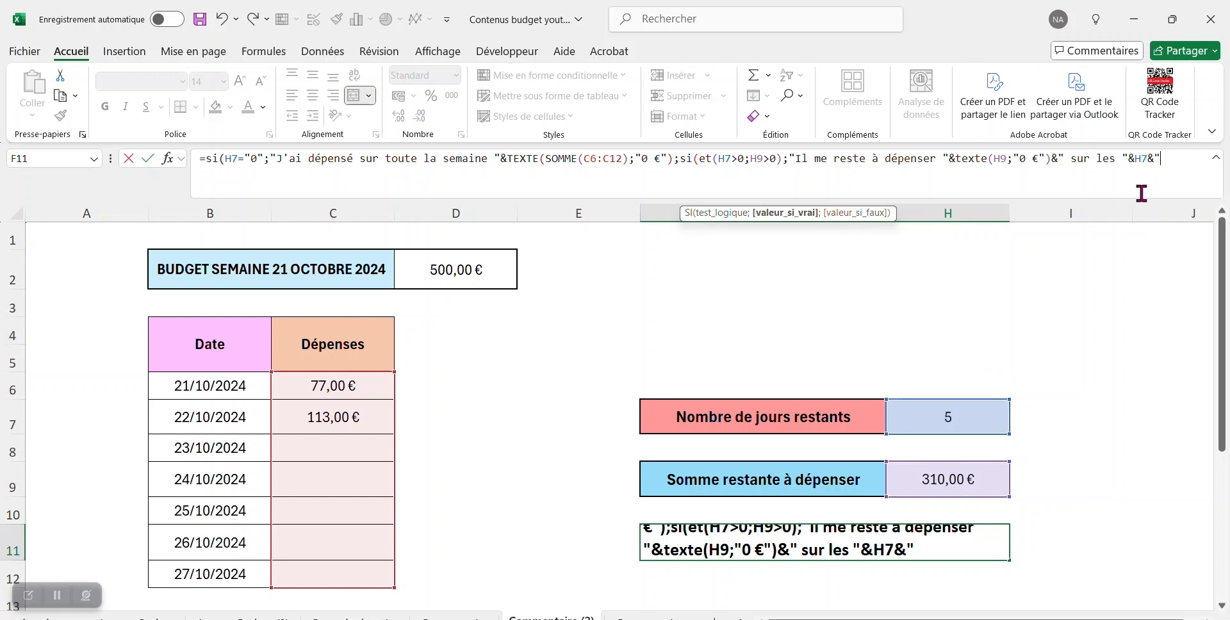
pyautogui.write('" jour')
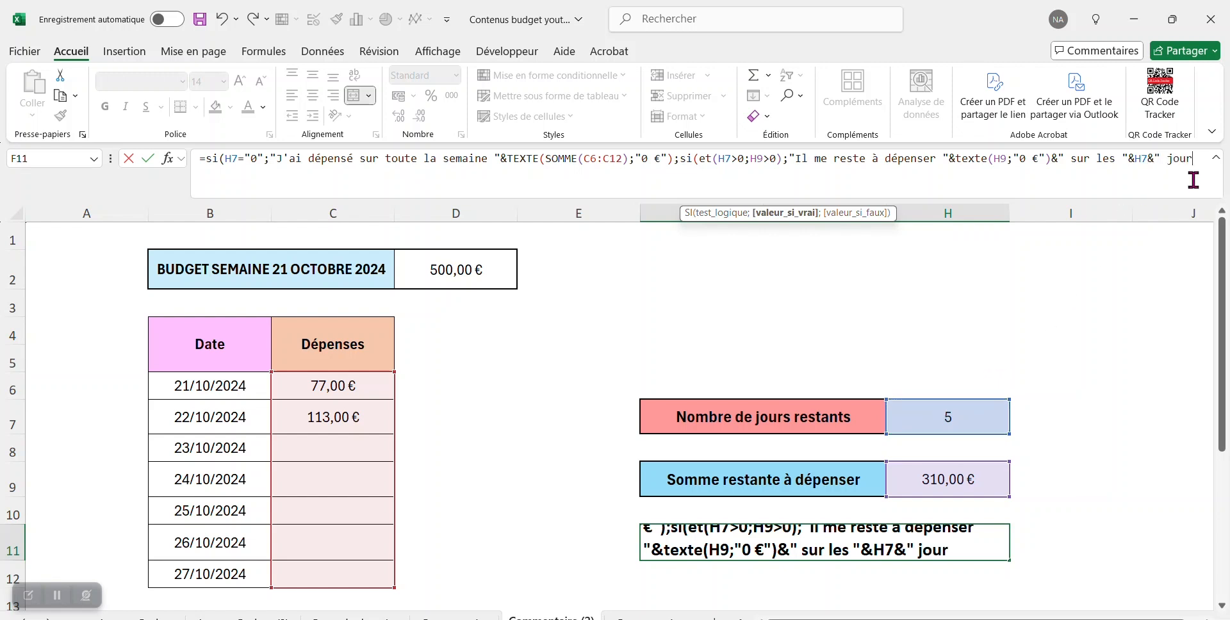
pyautogui.write('(s) restants"')
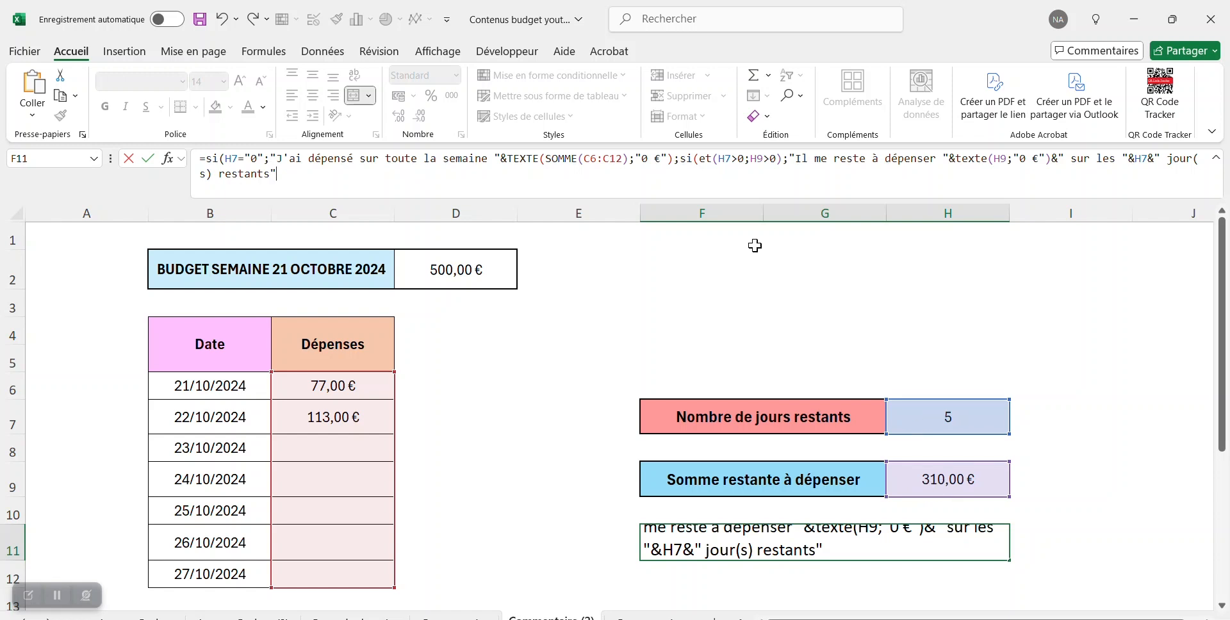
# Add the value if false "Je n'ai plus d'argents à "&H7&" jour(s) de la fin ", close both SI functions and validate the formula
pyautogui.write(';')
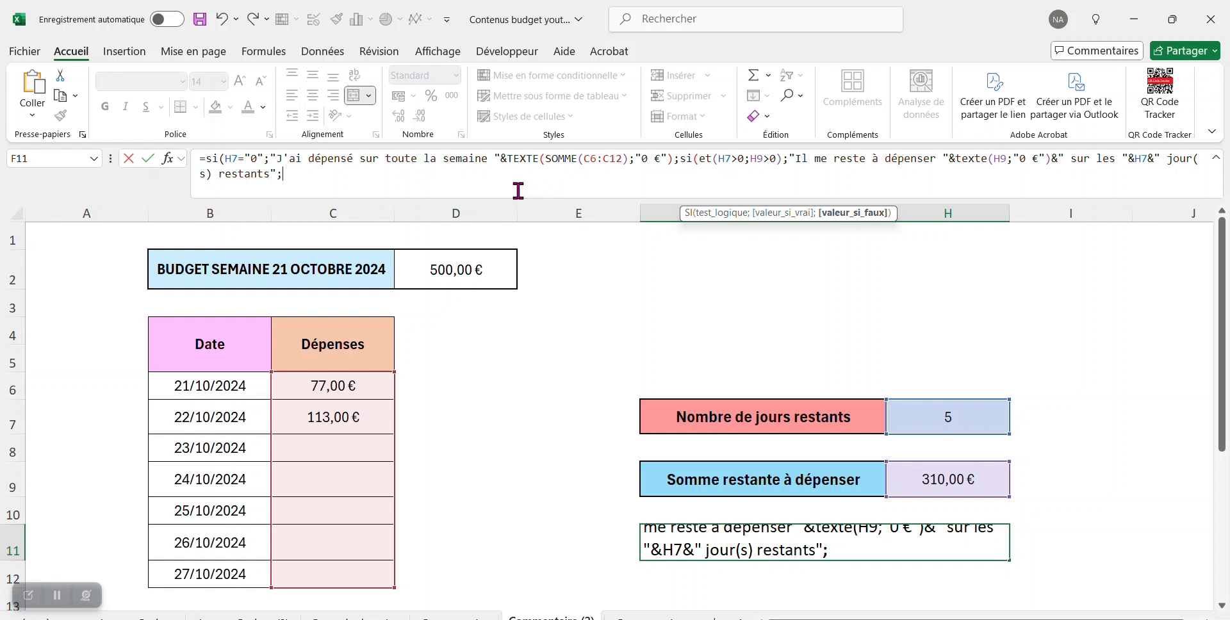
pyautogui.write('"Je n\'ai plus d\'argents à "')
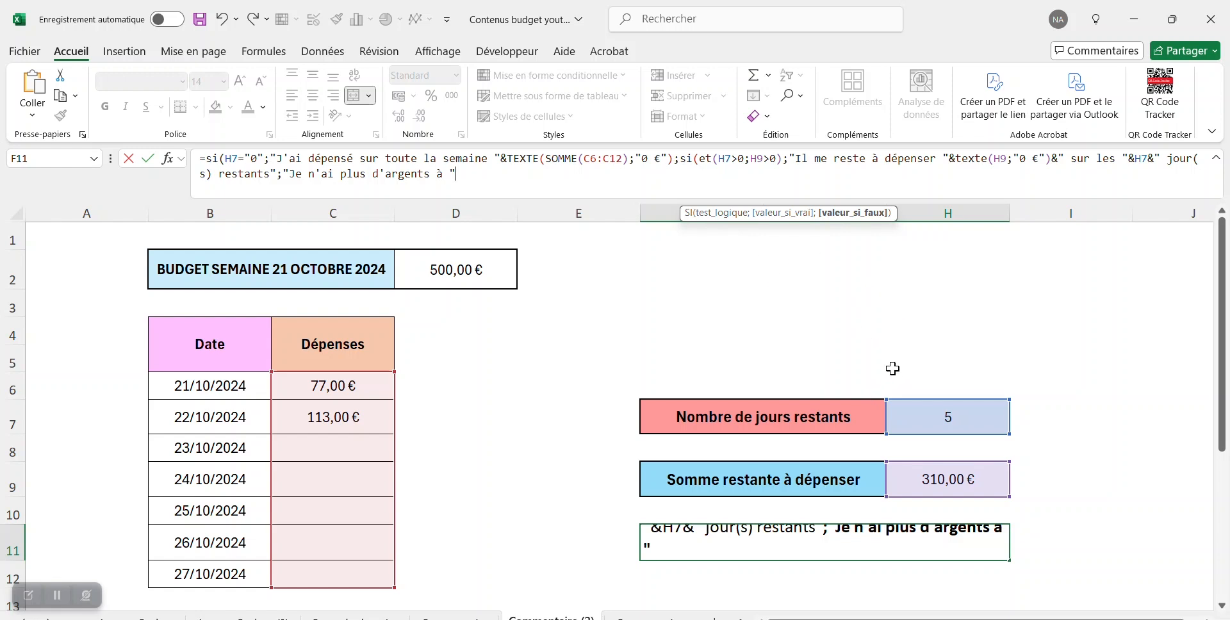
pyautogui.write('&')
pyautogui.click(967, 417)
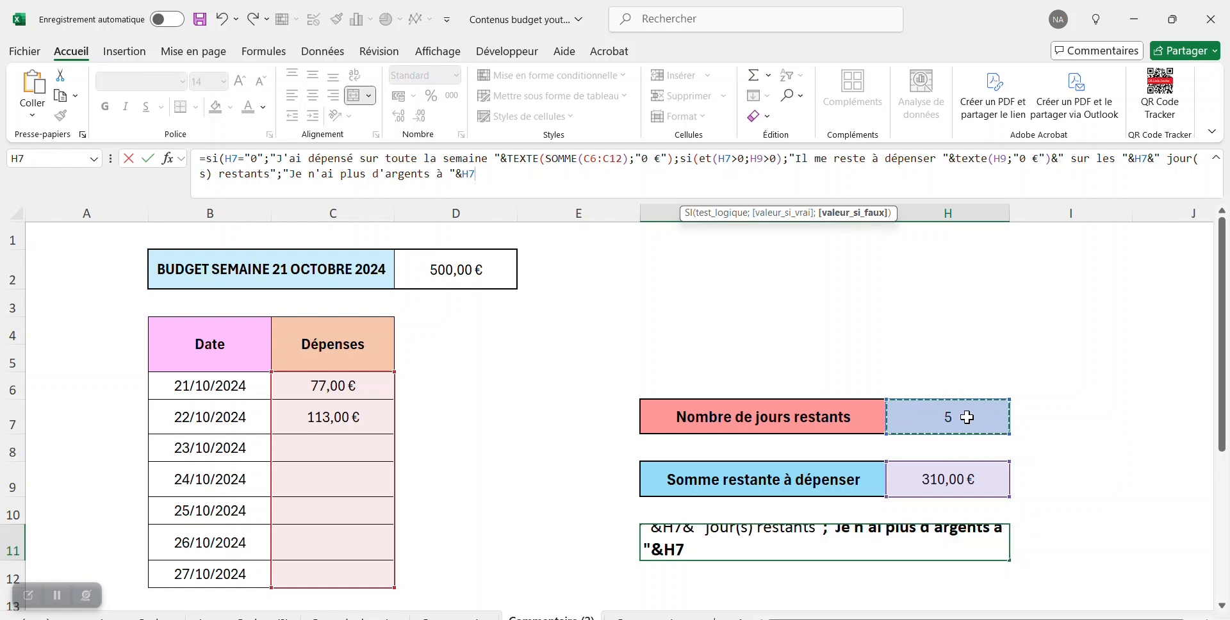
pyautogui.write('&')
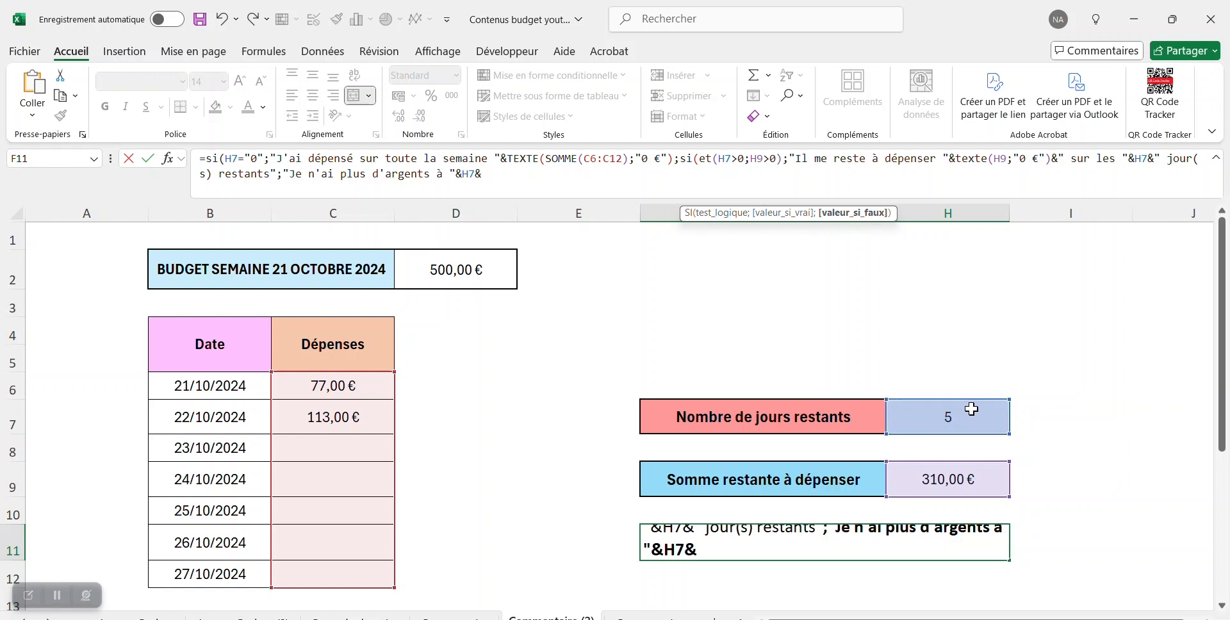
pyautogui.write('" jour(s) de la fin')
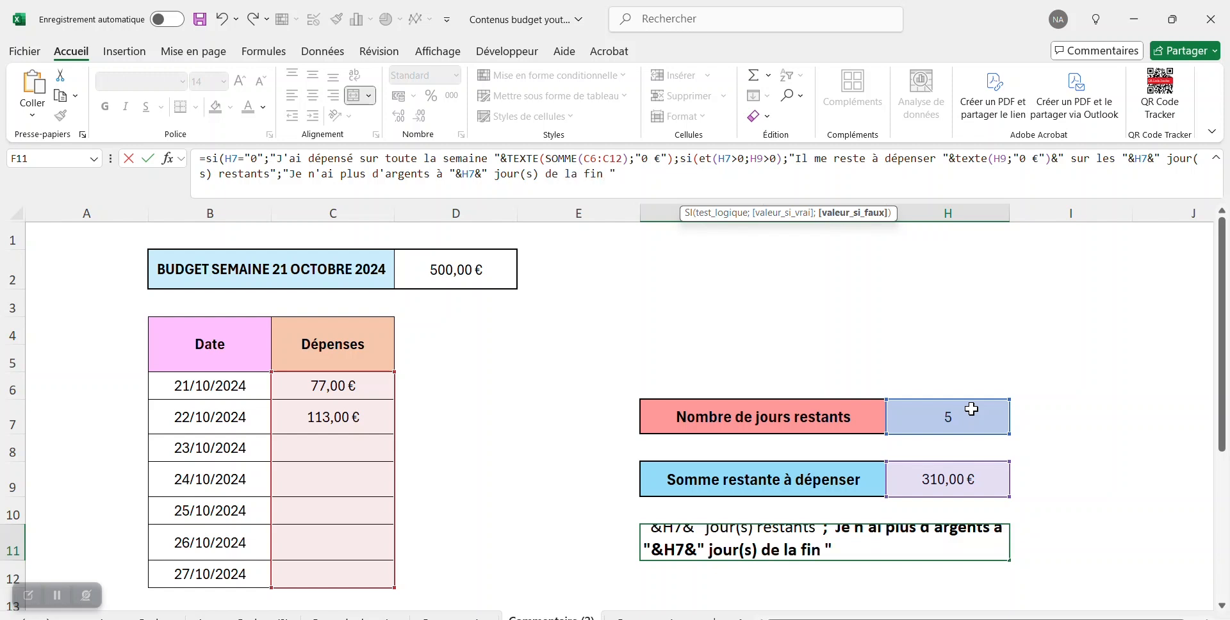
pyautogui.write('")')
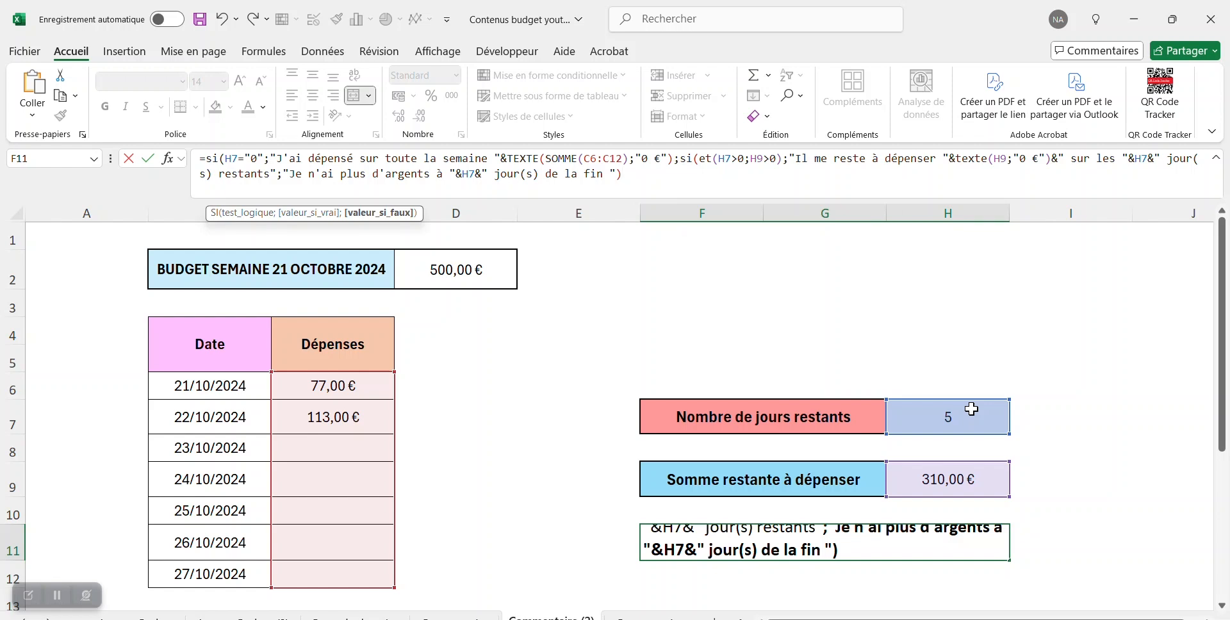
pyautogui.write(')')
pyautogui.press('Return')
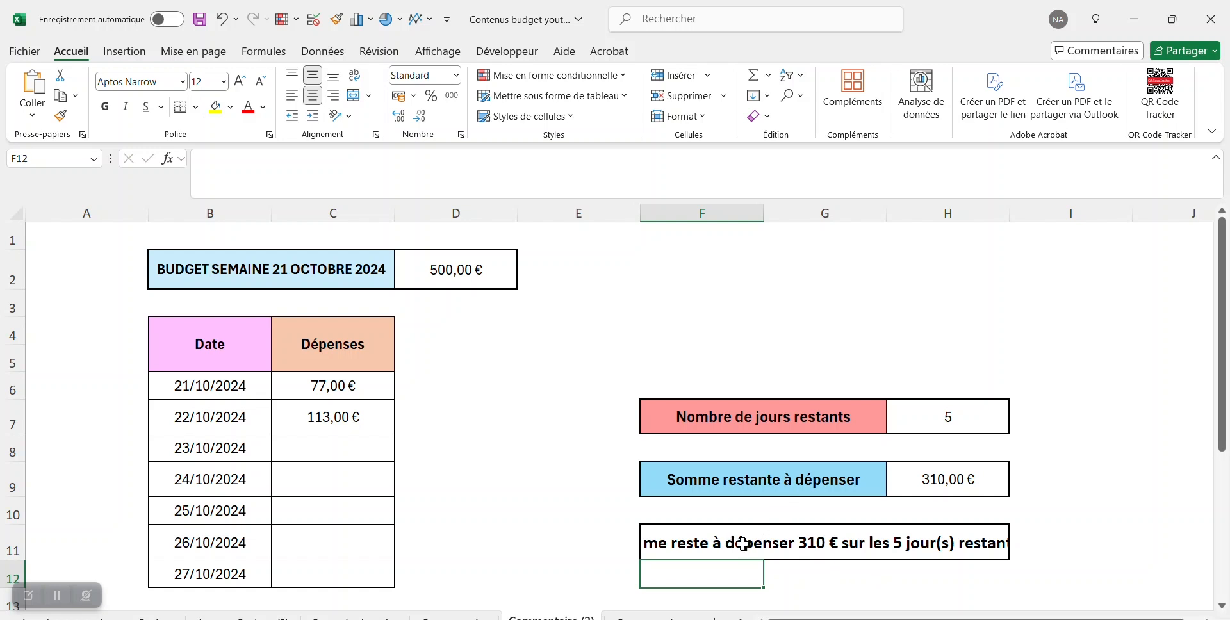
# Merge and center the comment across F11:I11 and apply thick outside borders to it
pyautogui.click(697, 546)
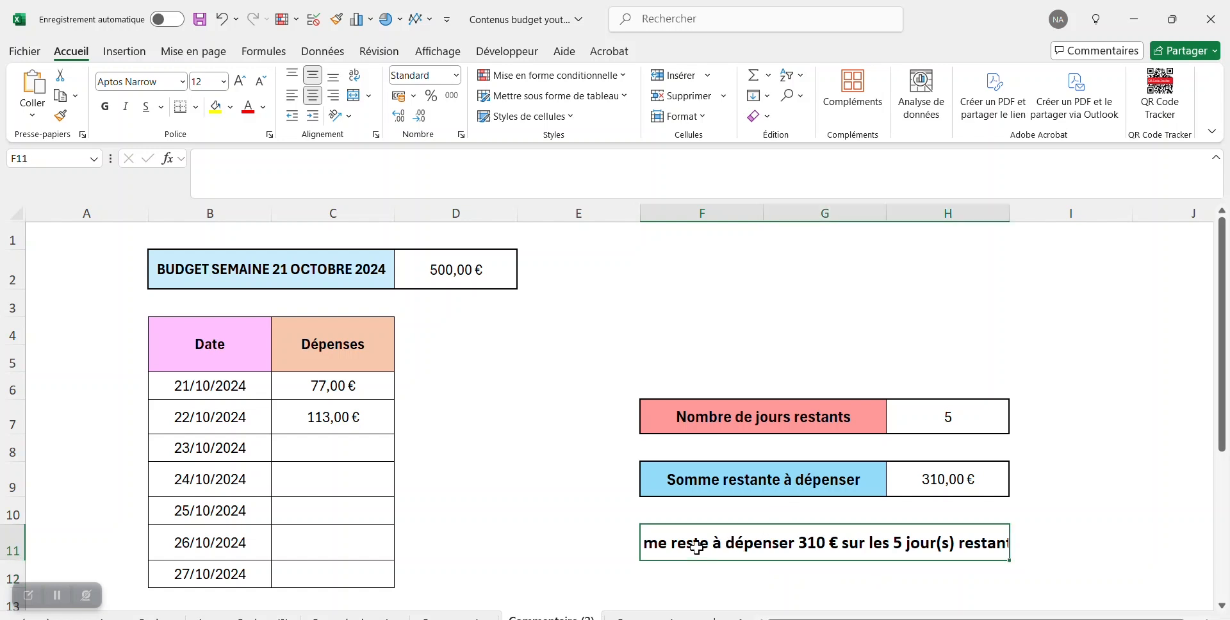
pyautogui.moveTo(697, 547); pyautogui.dragTo(1046, 539)
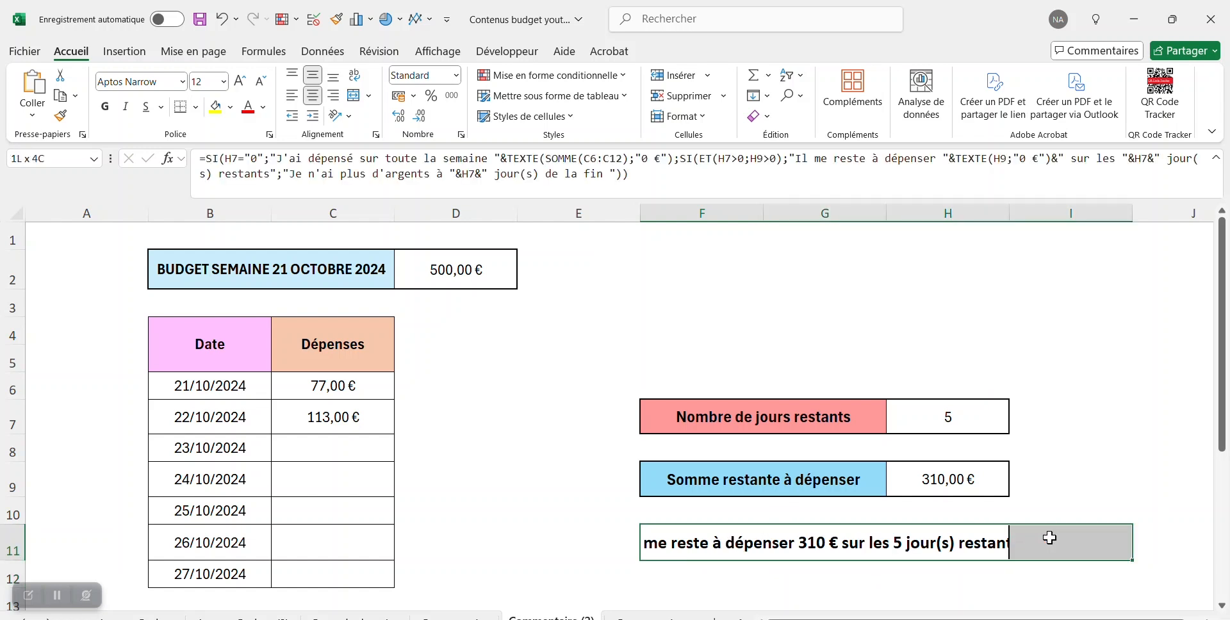
pyautogui.click(356, 101)
pyautogui.click(354, 98)
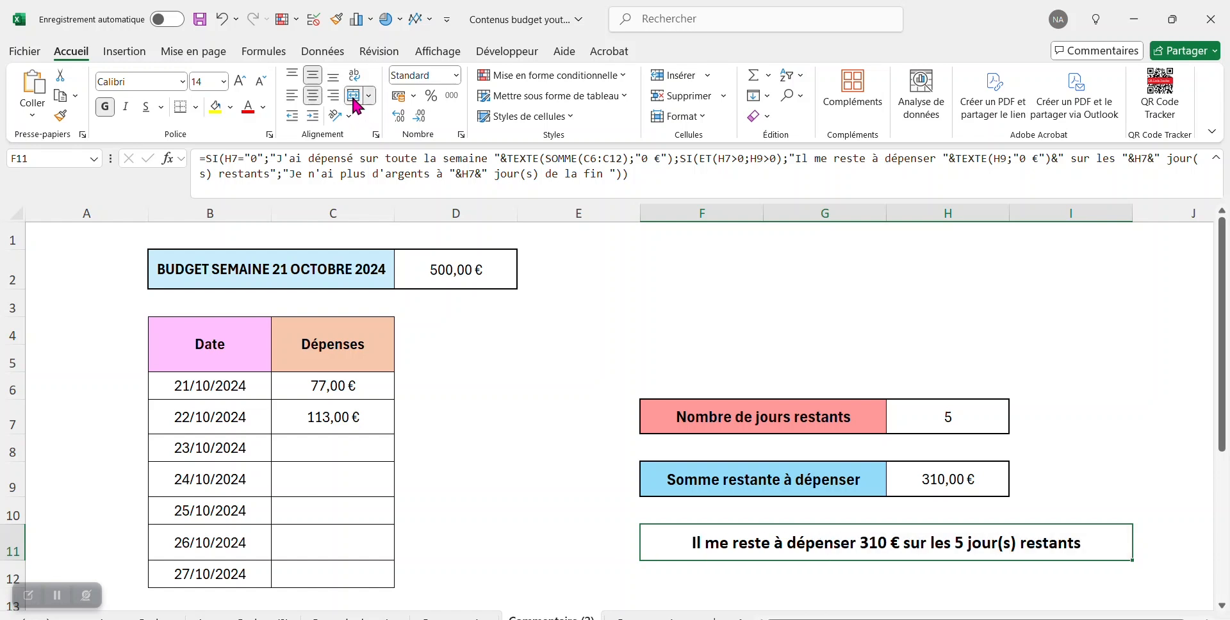
pyautogui.click(196, 107)
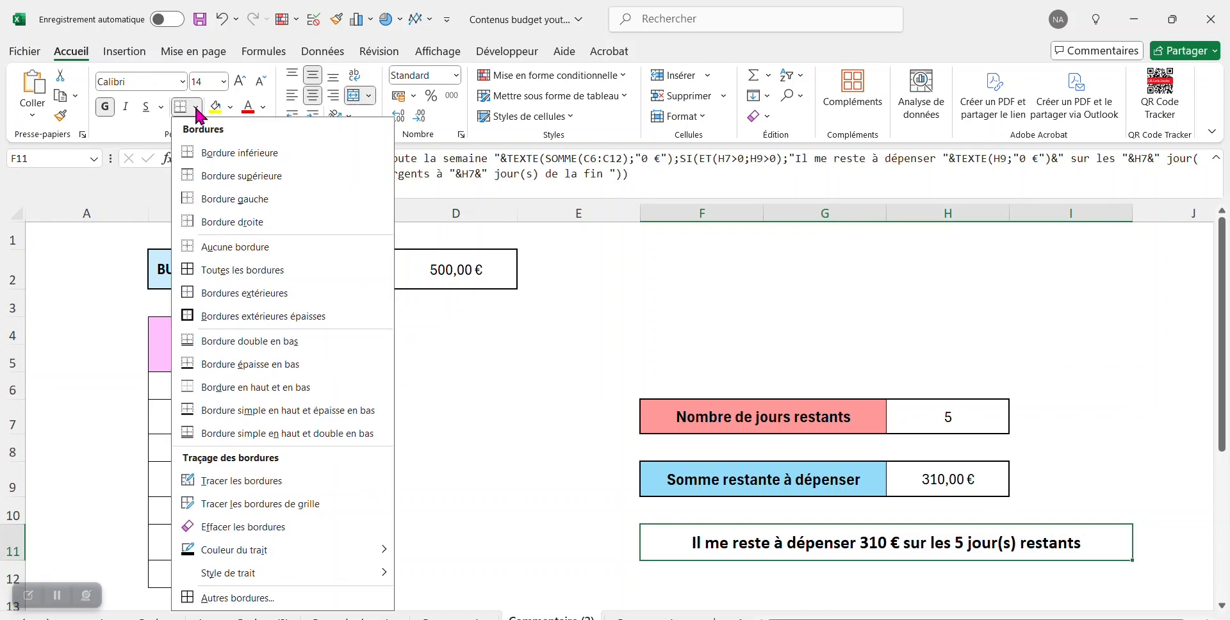
pyautogui.click(260, 315)
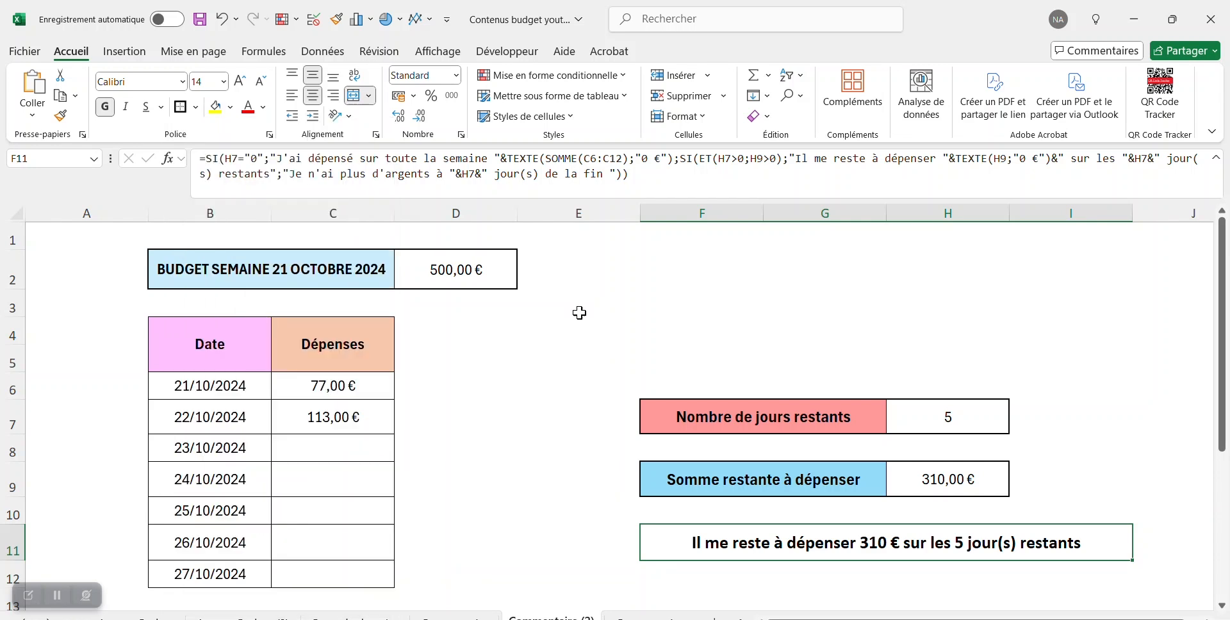
pyautogui.click(825, 303)
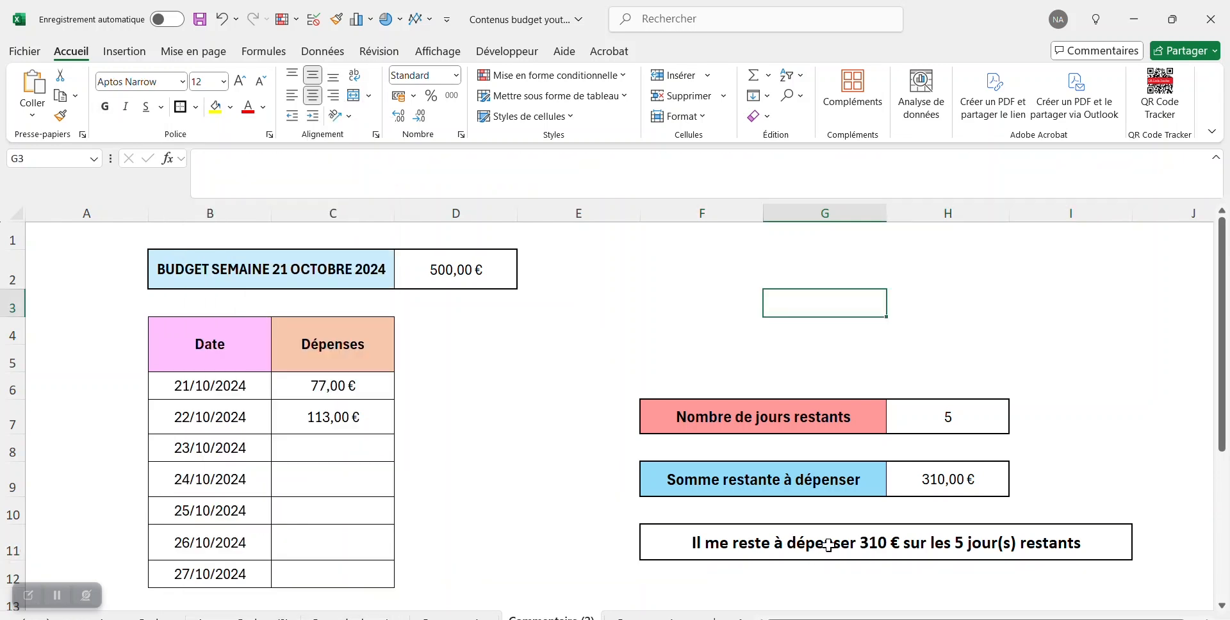
pyautogui.click(1103, 457)
# Enter an expense of 97 for 23/10/2024 in C8
pyautogui.click(359, 456)
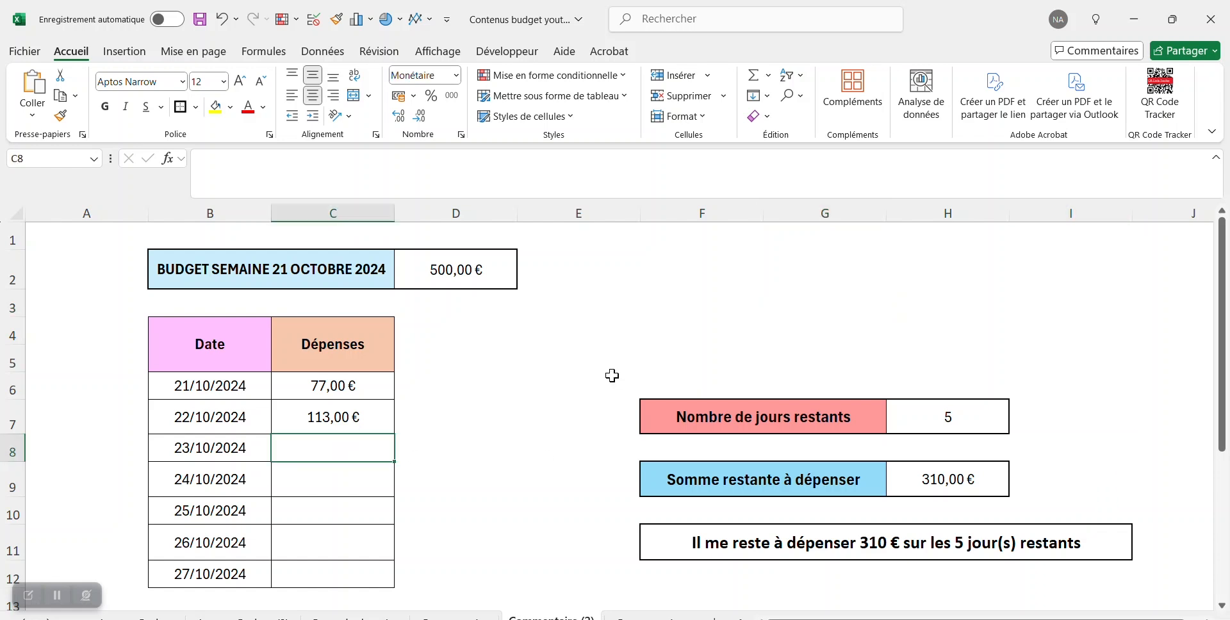
pyautogui.write('97')
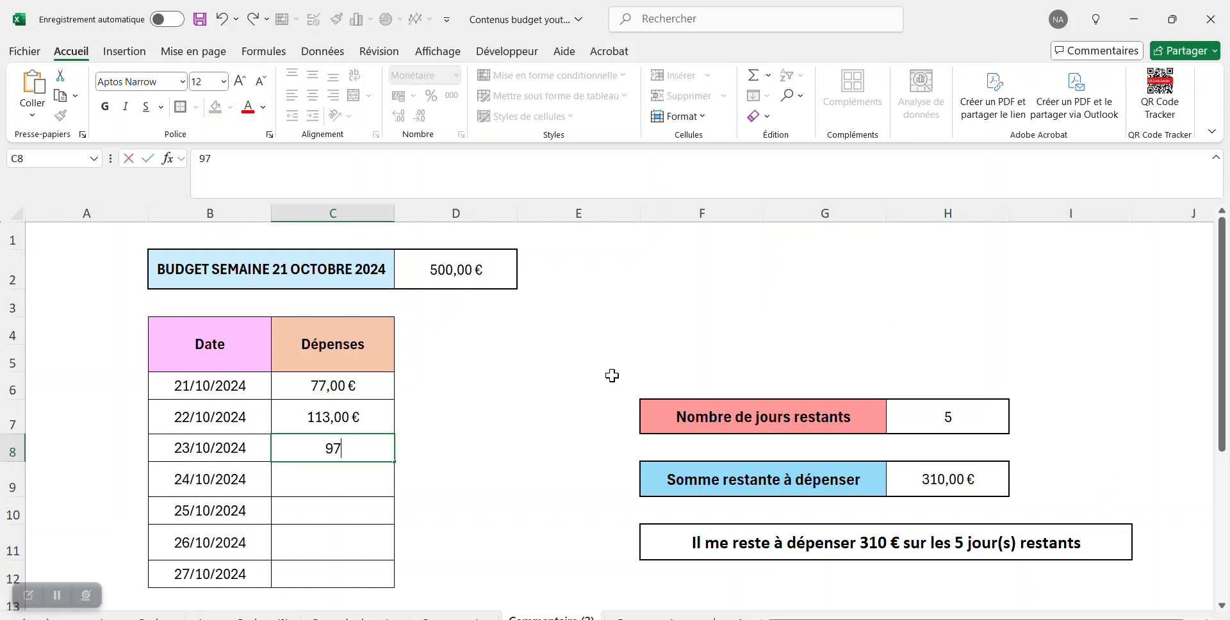
pyautogui.press('Return')
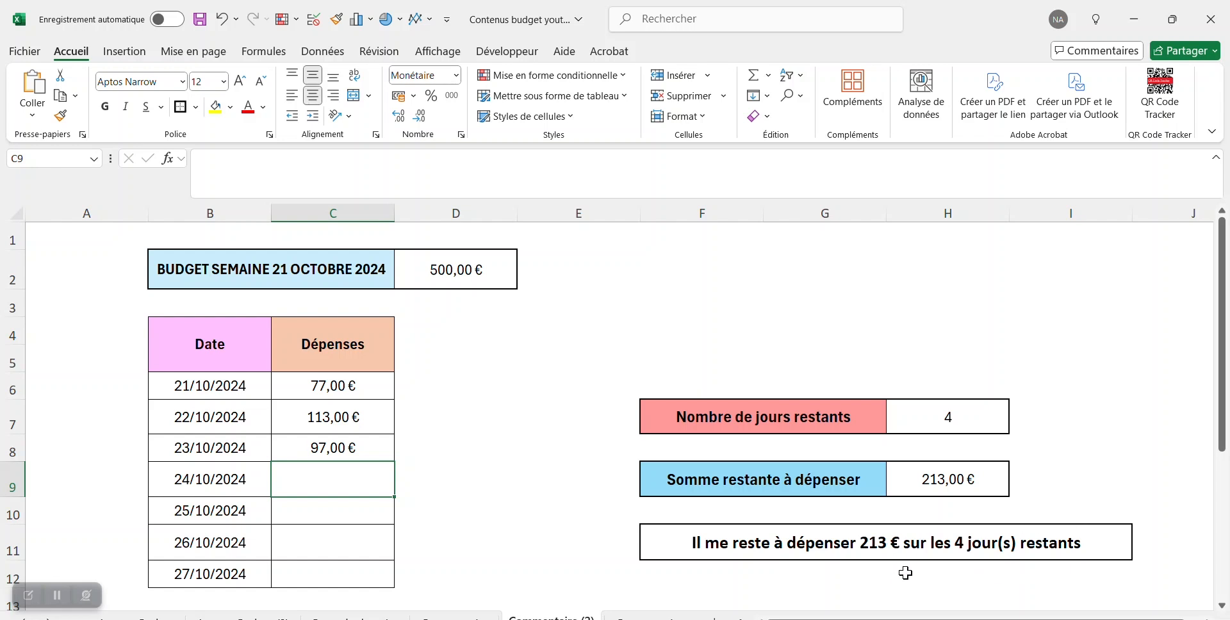
pyautogui.click(906, 541)
pyautogui.click(1067, 386)
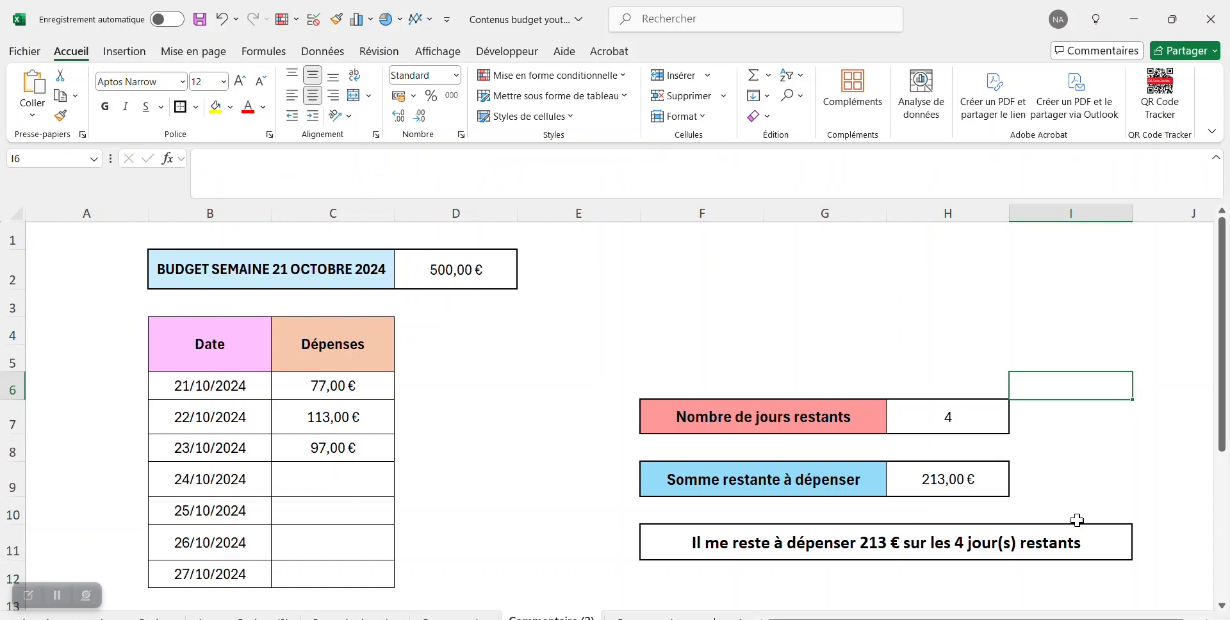
pyautogui.click(921, 549)
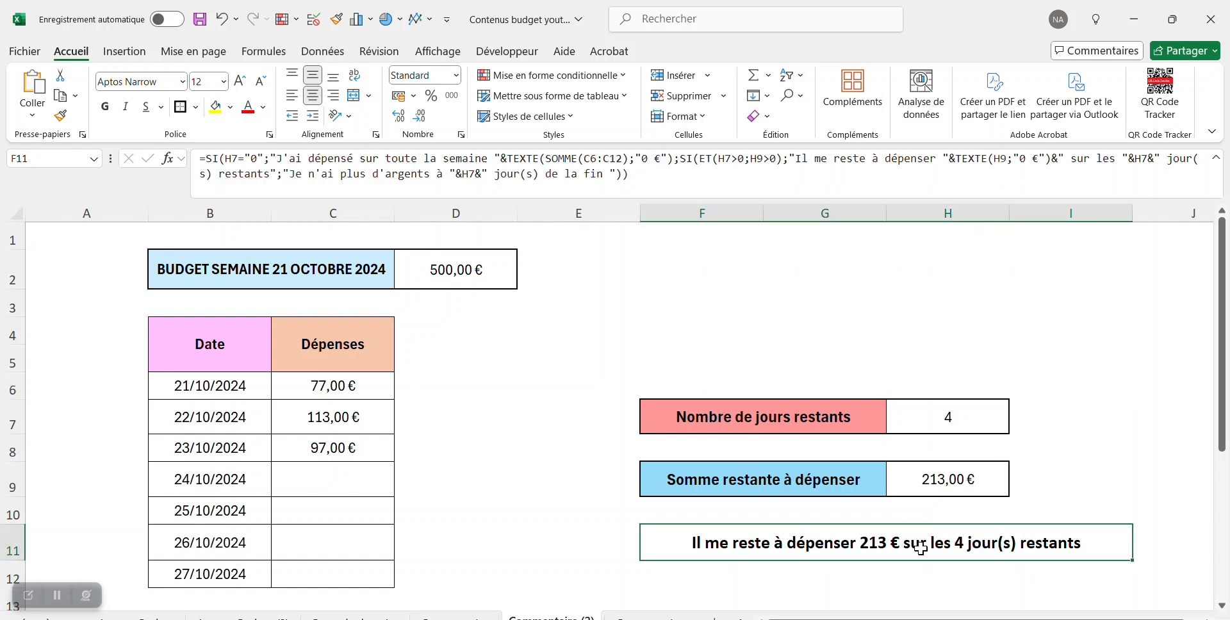
pyautogui.click(862, 584)
# Start a new conditional formatting rule for the F11 comment, using a formula to determine which cells are formatted
pyautogui.click(859, 541)
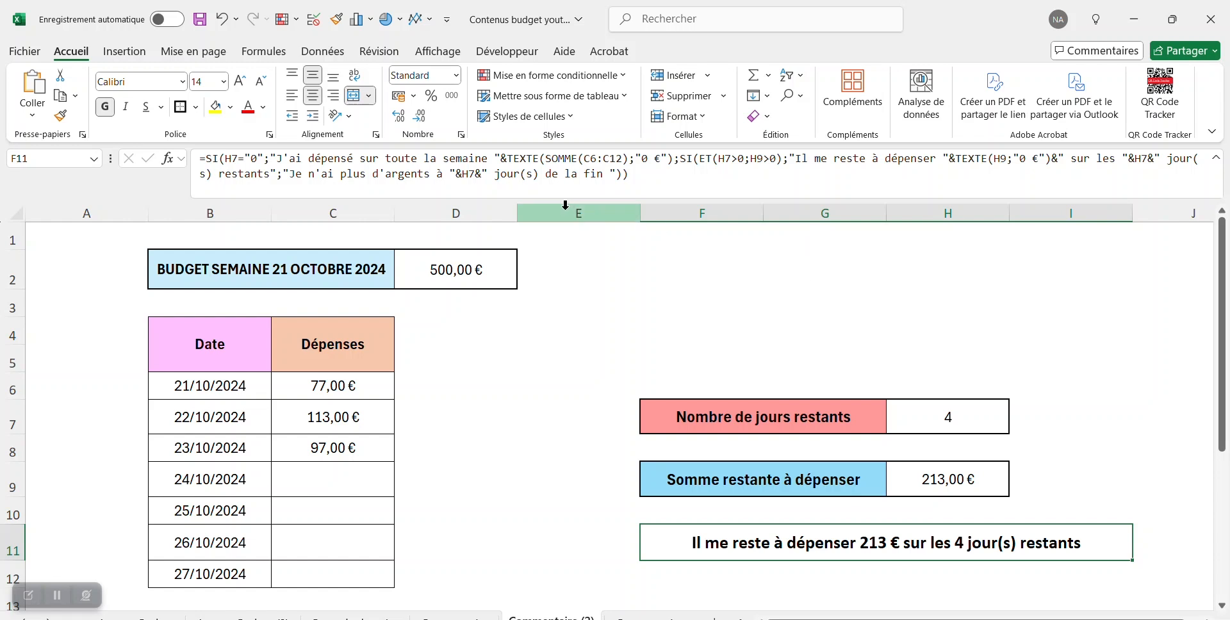
pyautogui.click(550, 76)
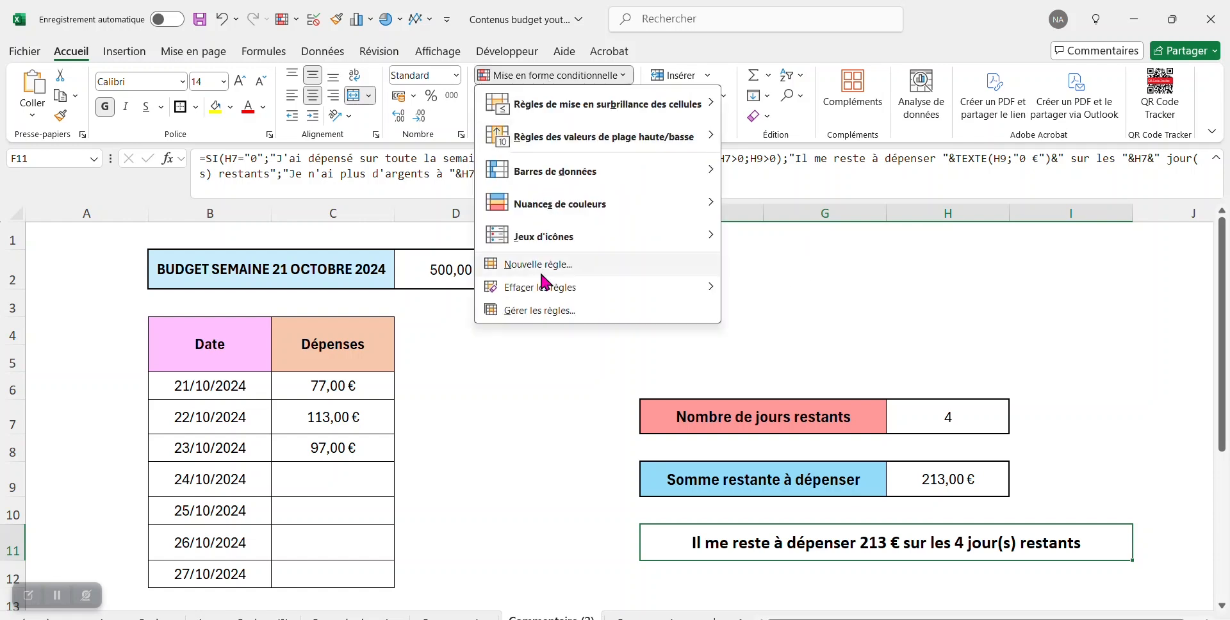
pyautogui.click(537, 311)
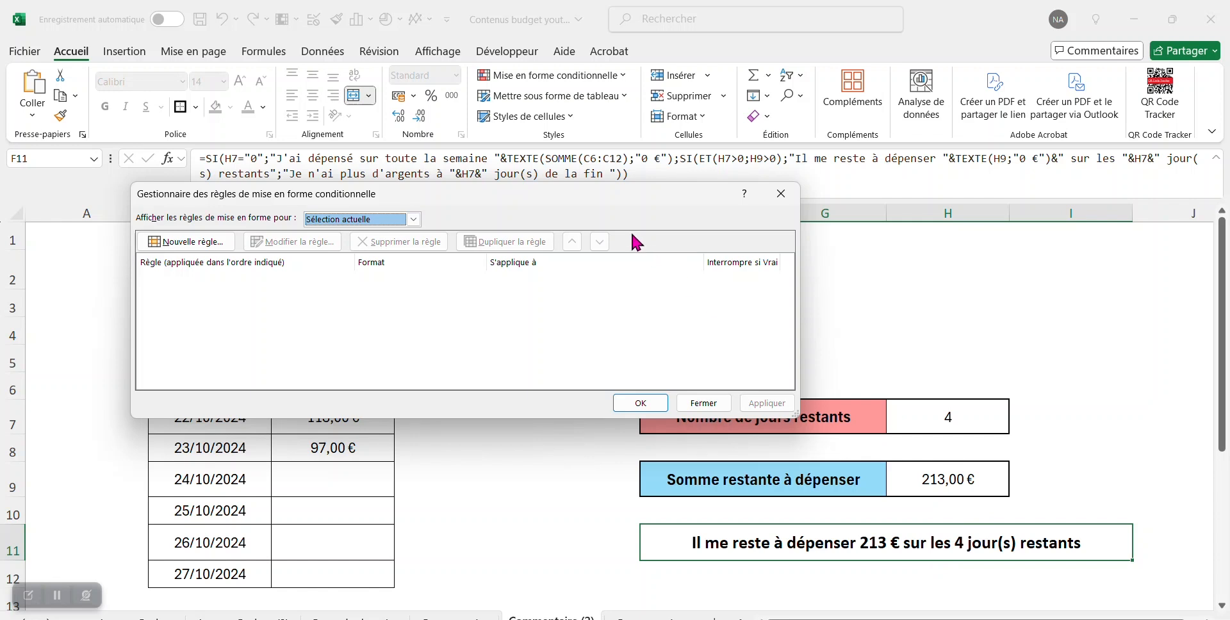
pyautogui.moveTo(539, 198); pyautogui.dragTo(504, 175)
pyautogui.click(184, 225)
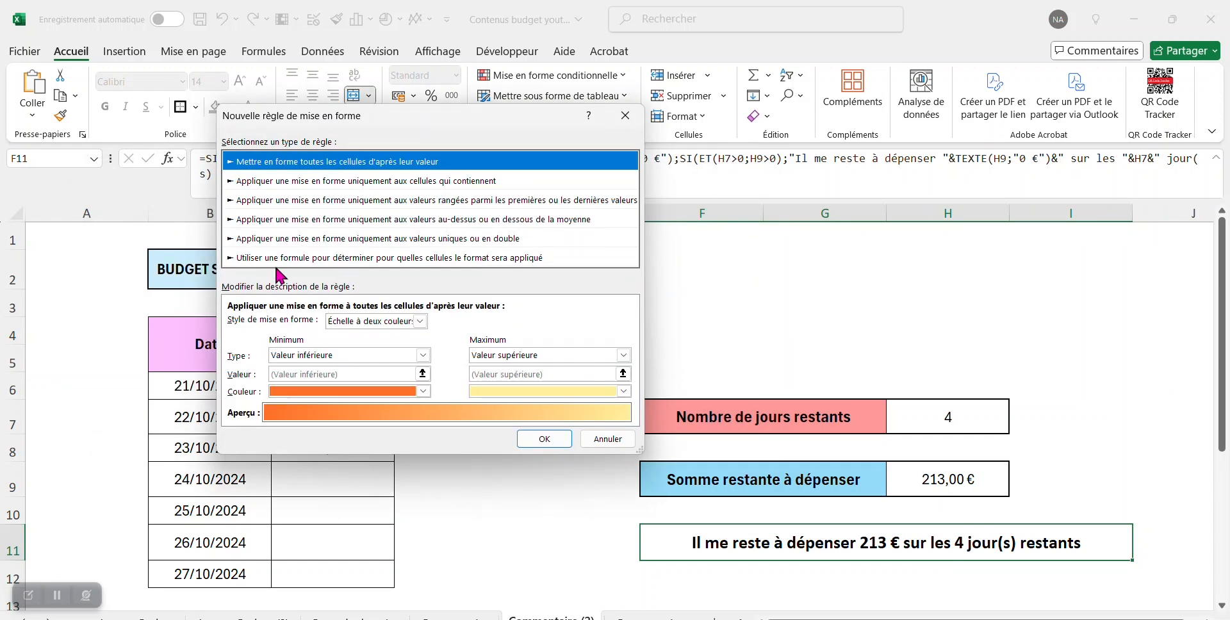
pyautogui.click(284, 258)
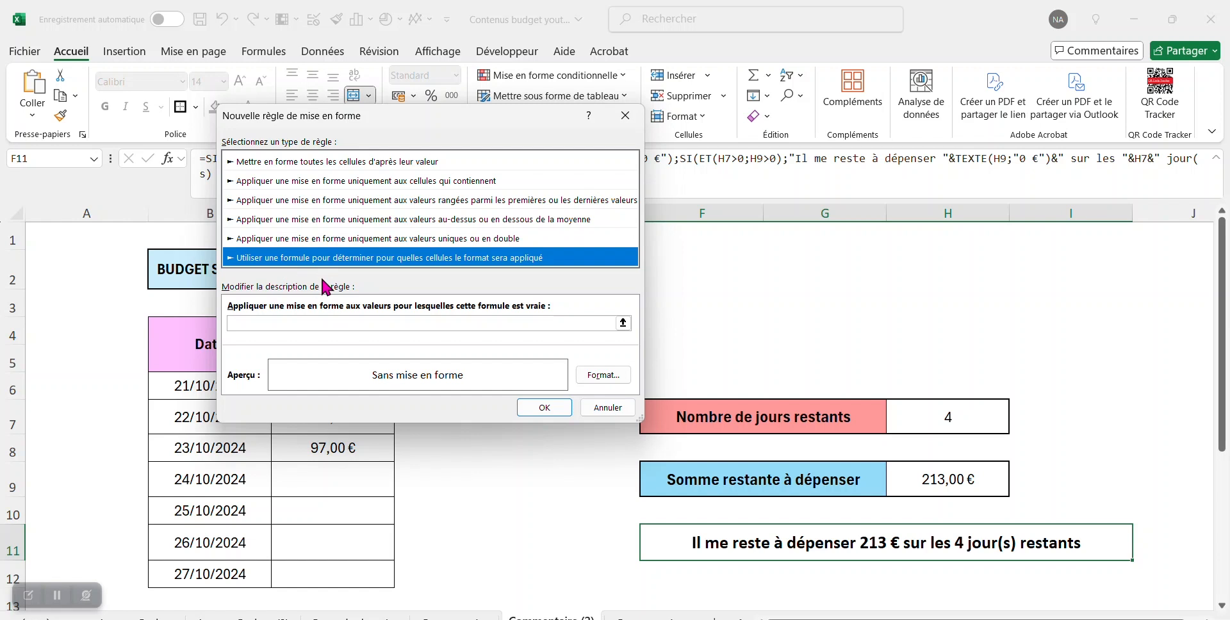
# Set the rule's formula to =ET($H$7>0;$H$9>=100)
pyautogui.click(342, 321)
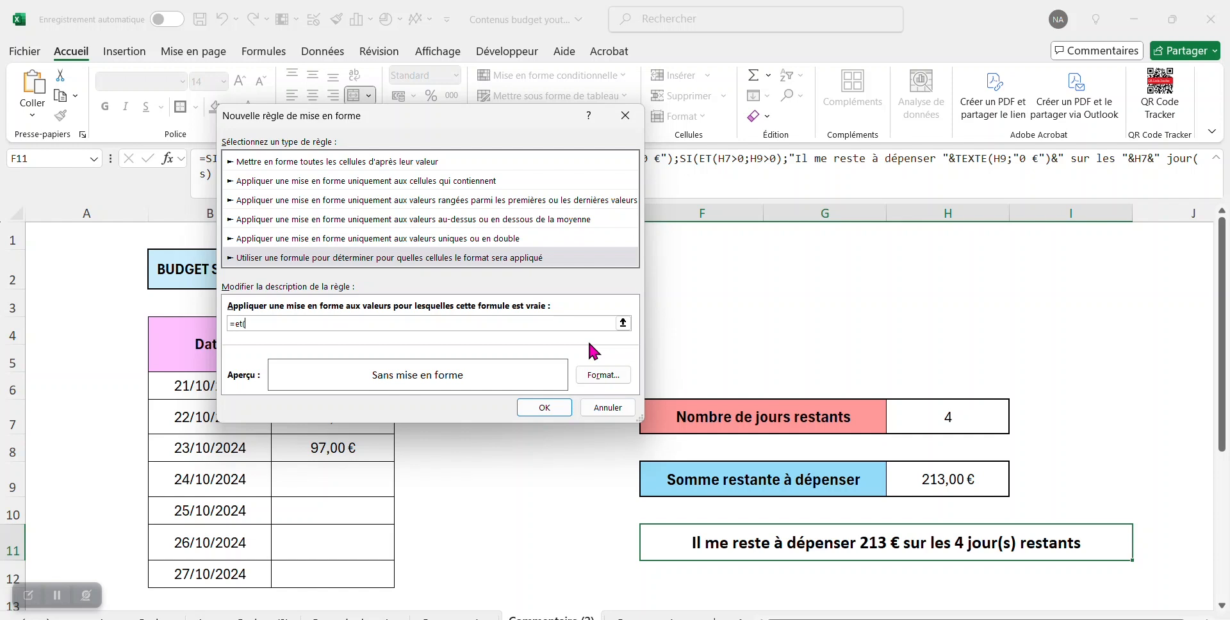
pyautogui.click(935, 420)
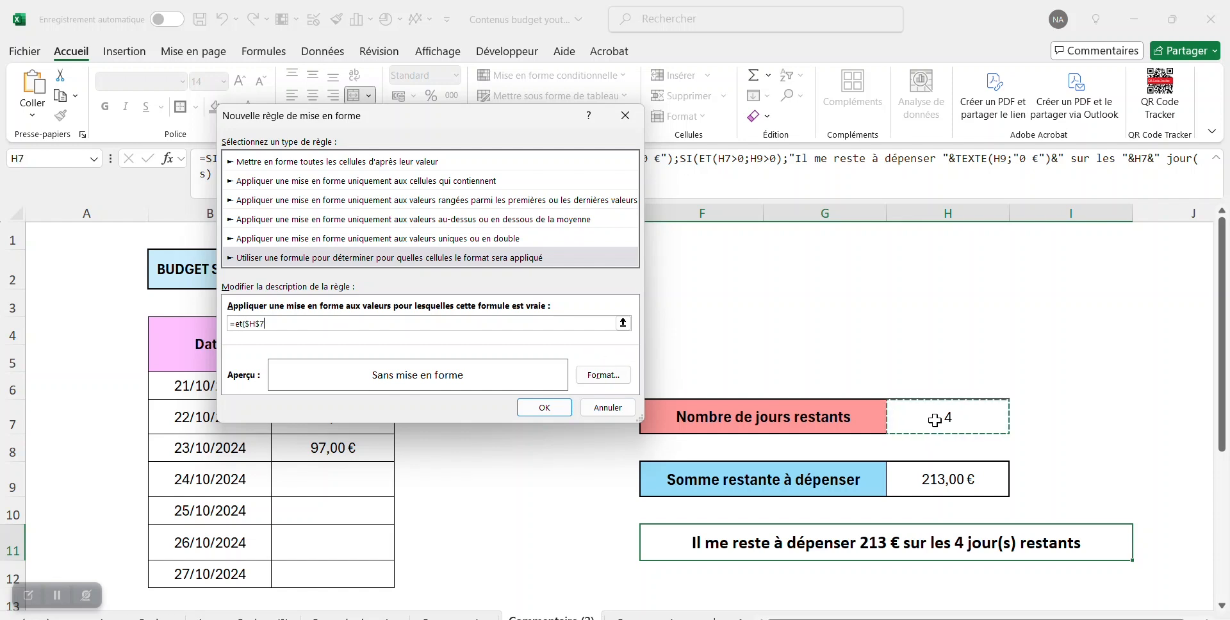
pyautogui.write('>')
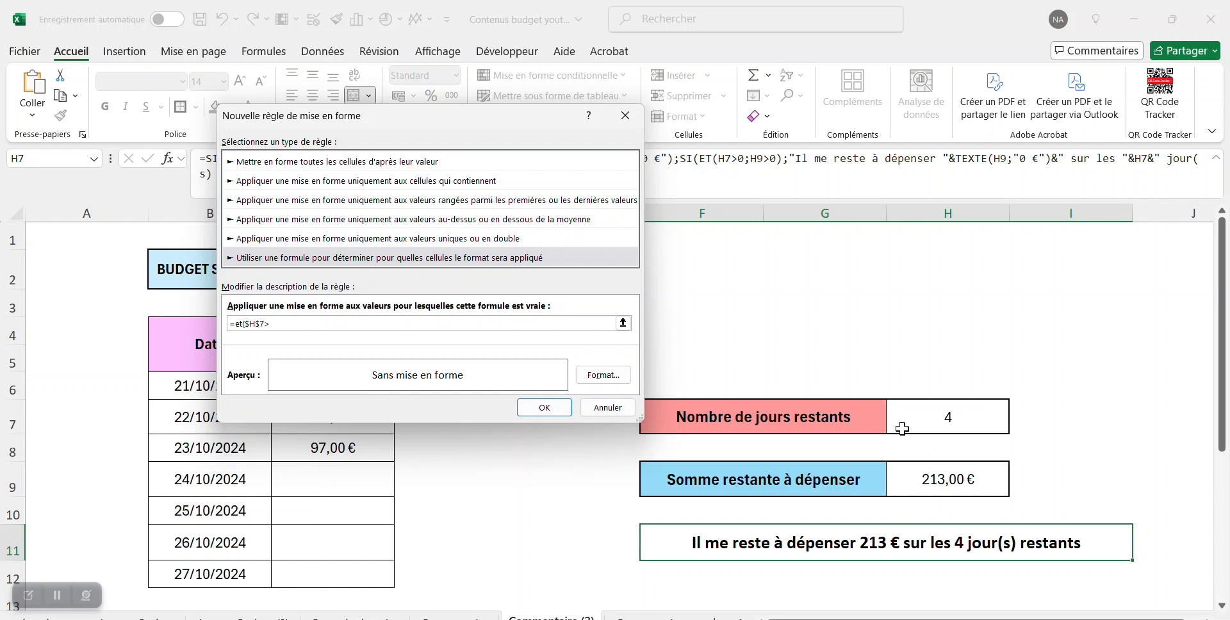
pyautogui.write('0;')
pyautogui.click(985, 481)
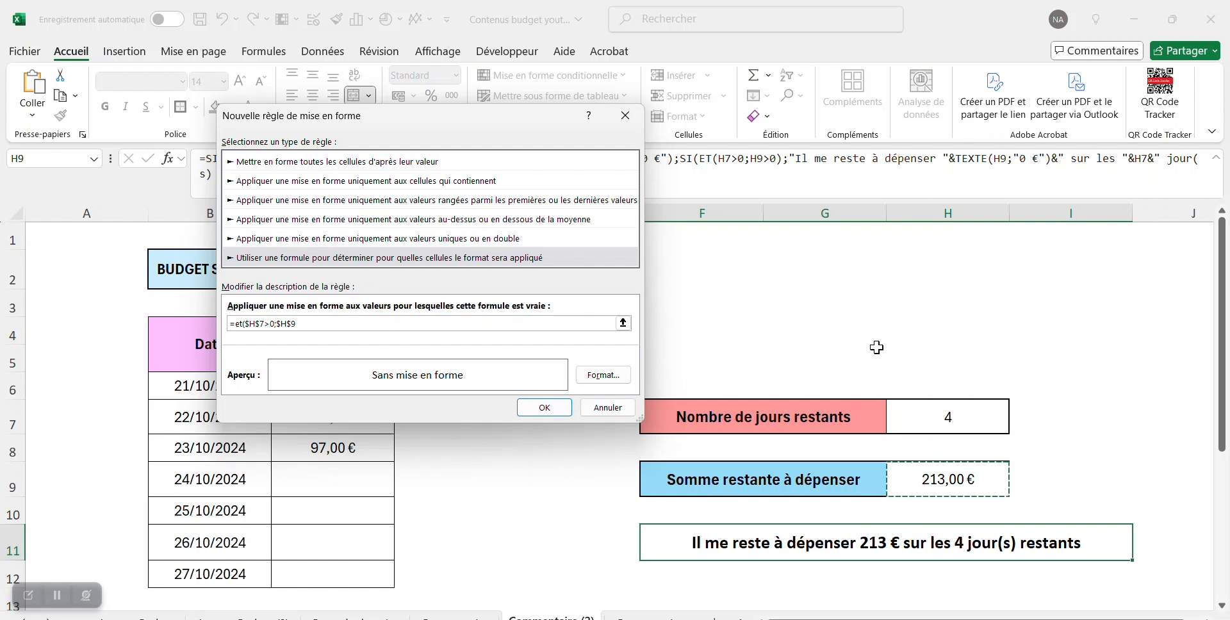
pyautogui.write('>=100')
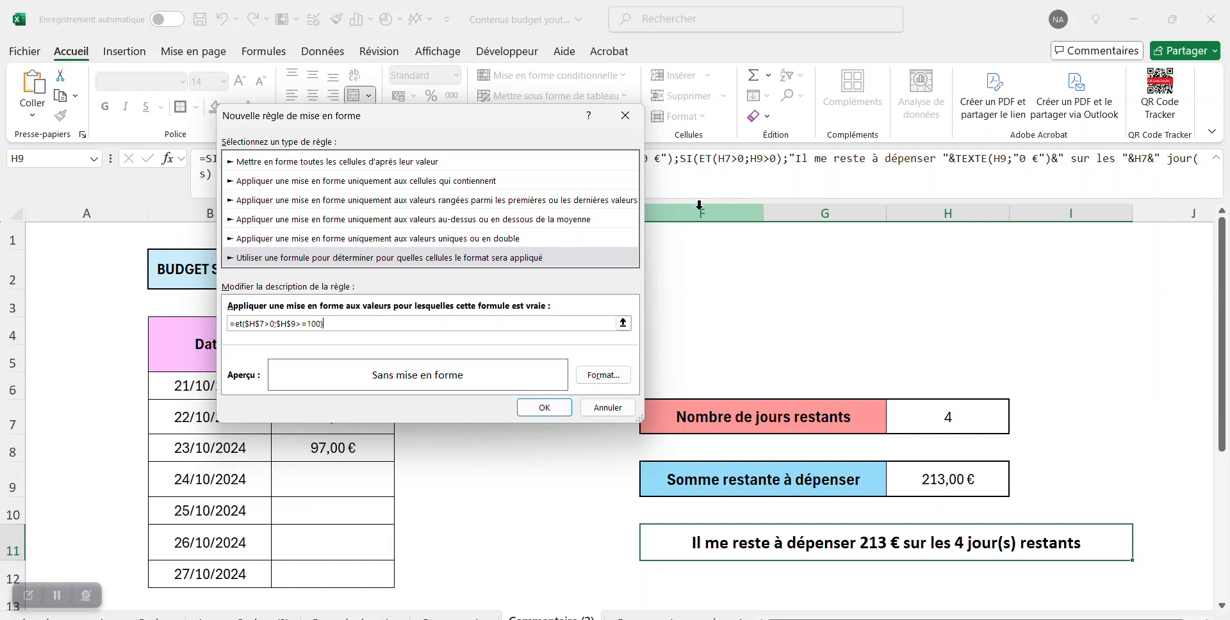
# Give the rule the standard green (Vert) font colour and save it
pyautogui.click(616, 383)
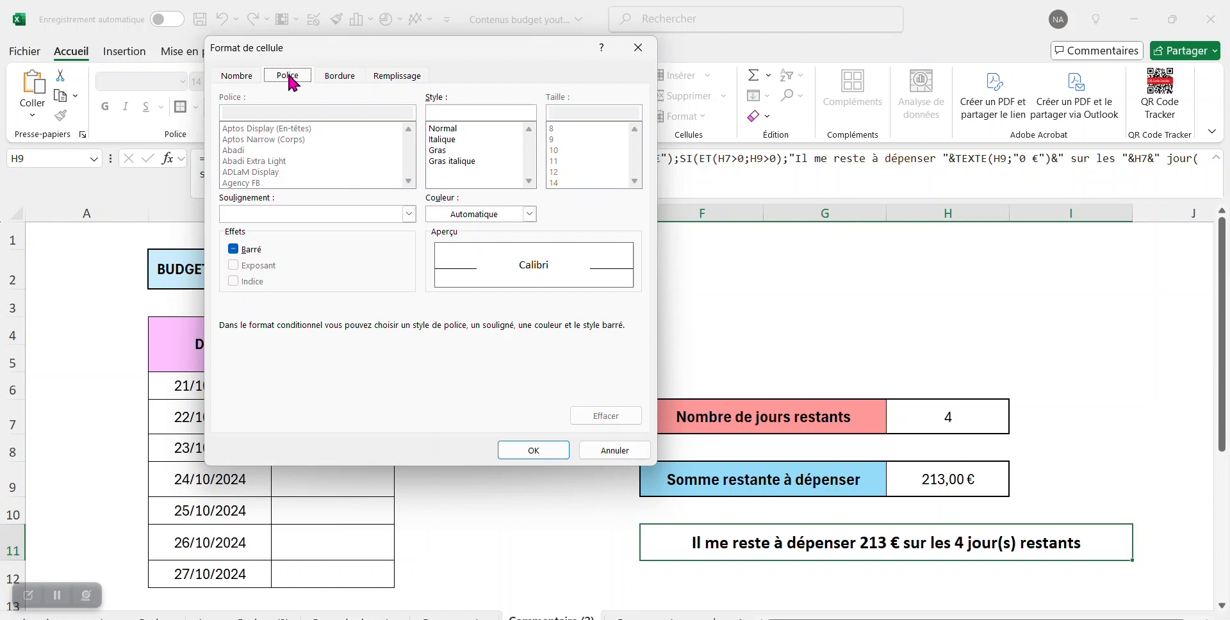
pyautogui.click(529, 214)
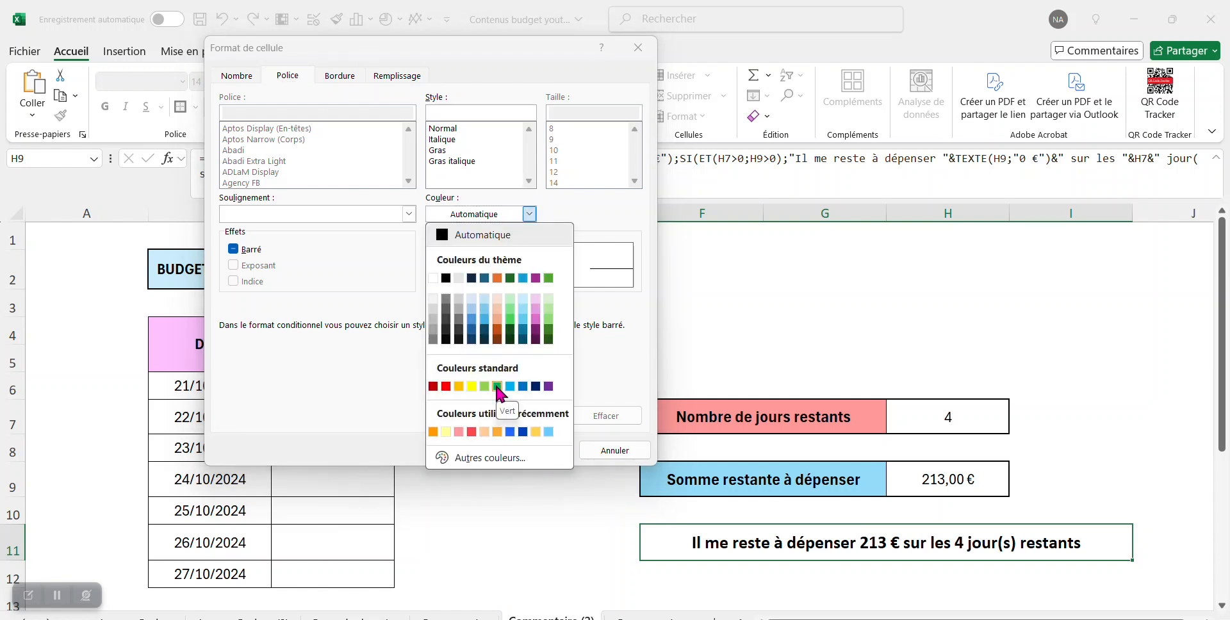
pyautogui.click(497, 386)
pyautogui.click(540, 453)
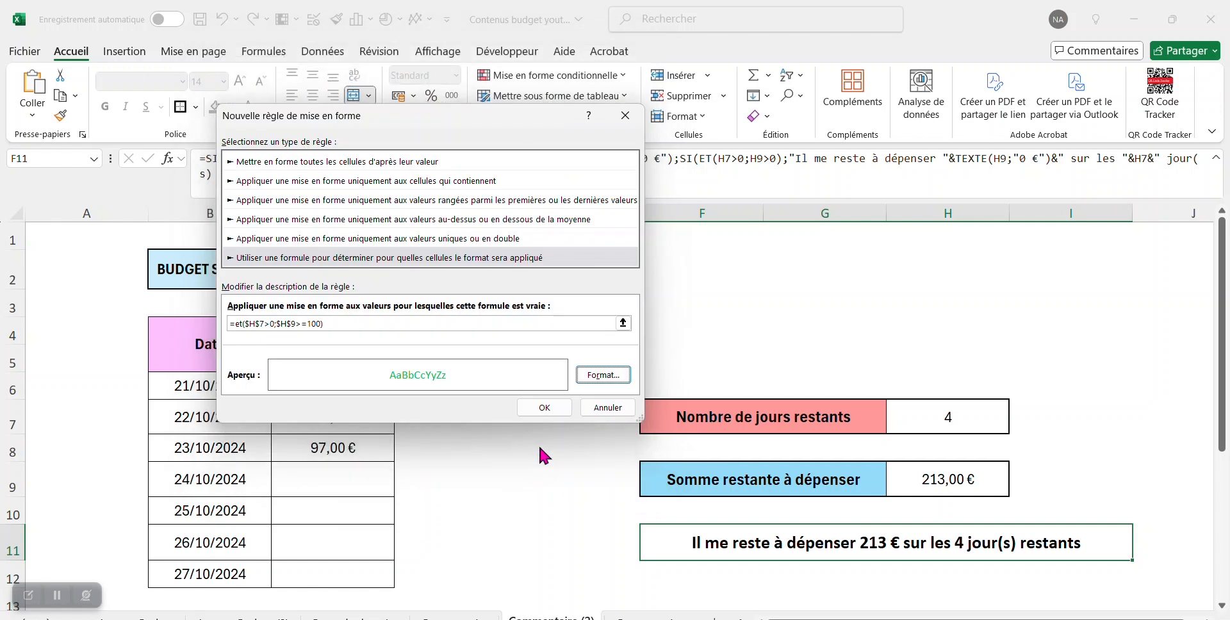
pyautogui.click(548, 408)
# Add a second formula-based rule for the F11 comment with the formula =ET($H$7>0;$H$9>0;$H$9<100)
pyautogui.click(197, 224)
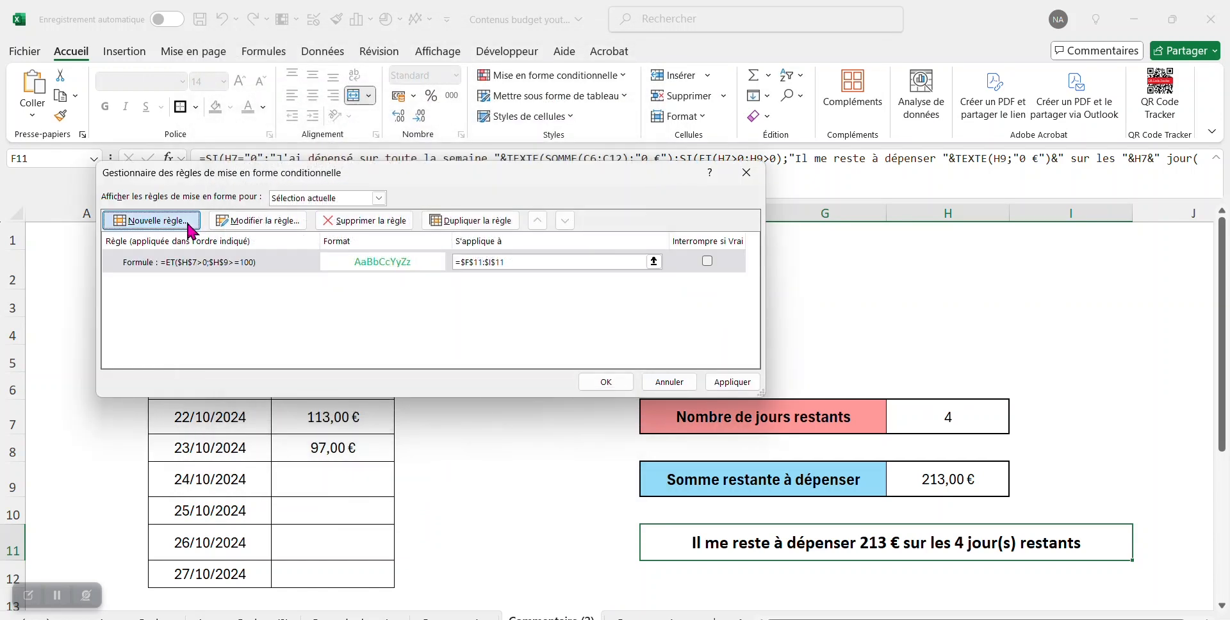
pyautogui.click(341, 259)
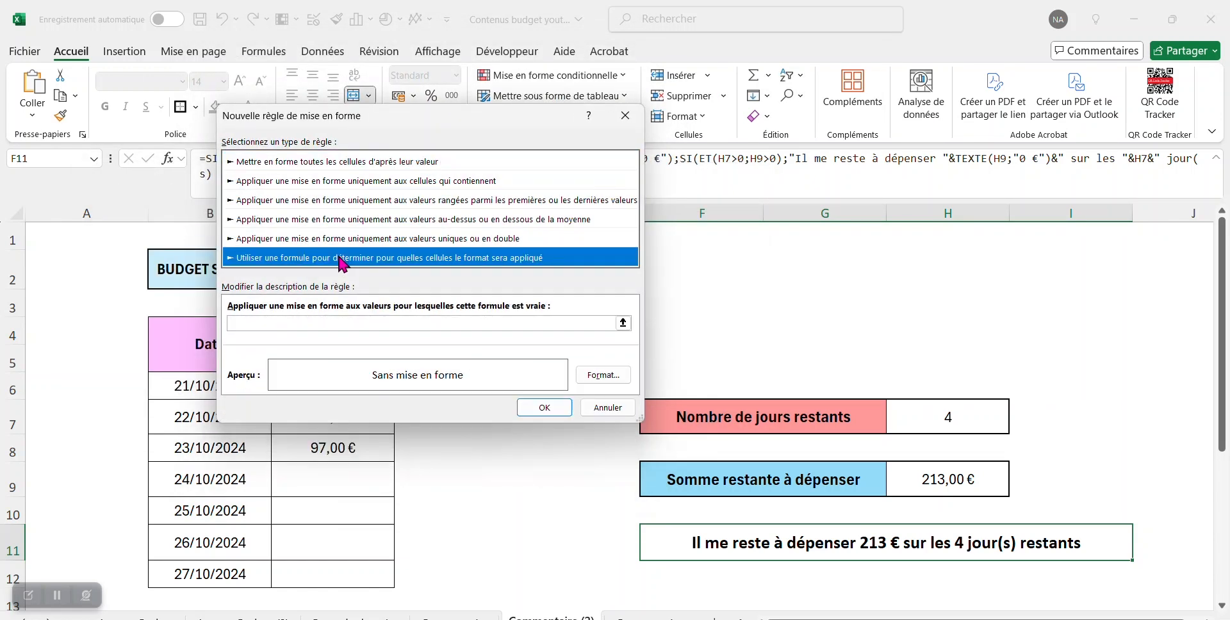
pyautogui.click(340, 323)
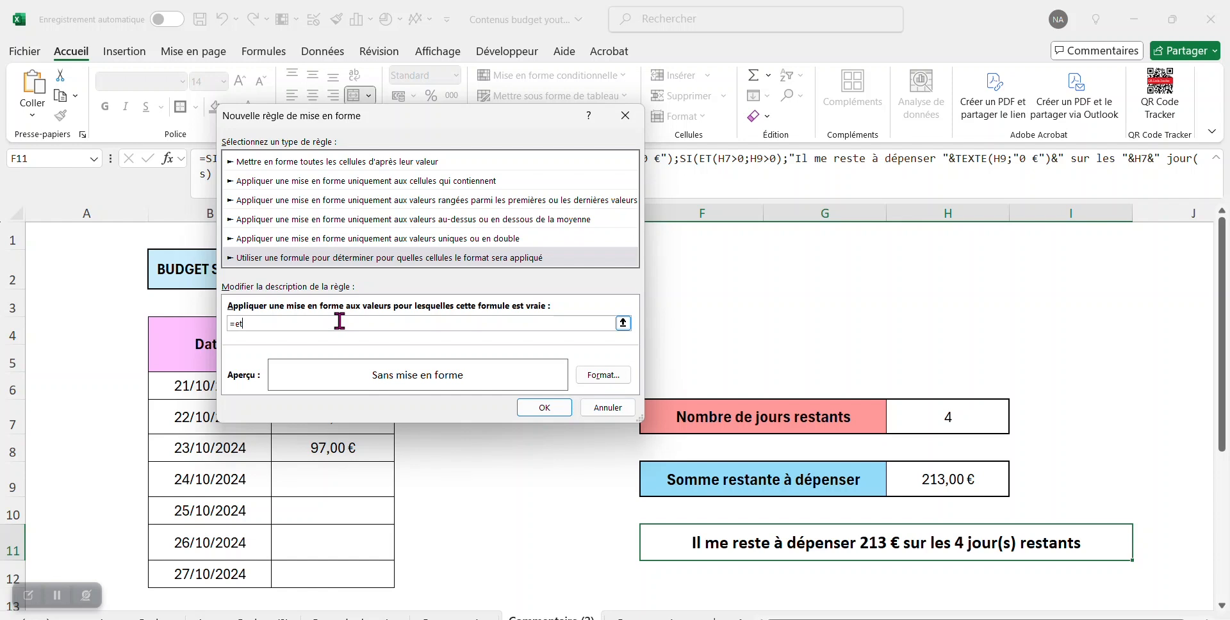
pyautogui.click(967, 418)
pyautogui.write('>')
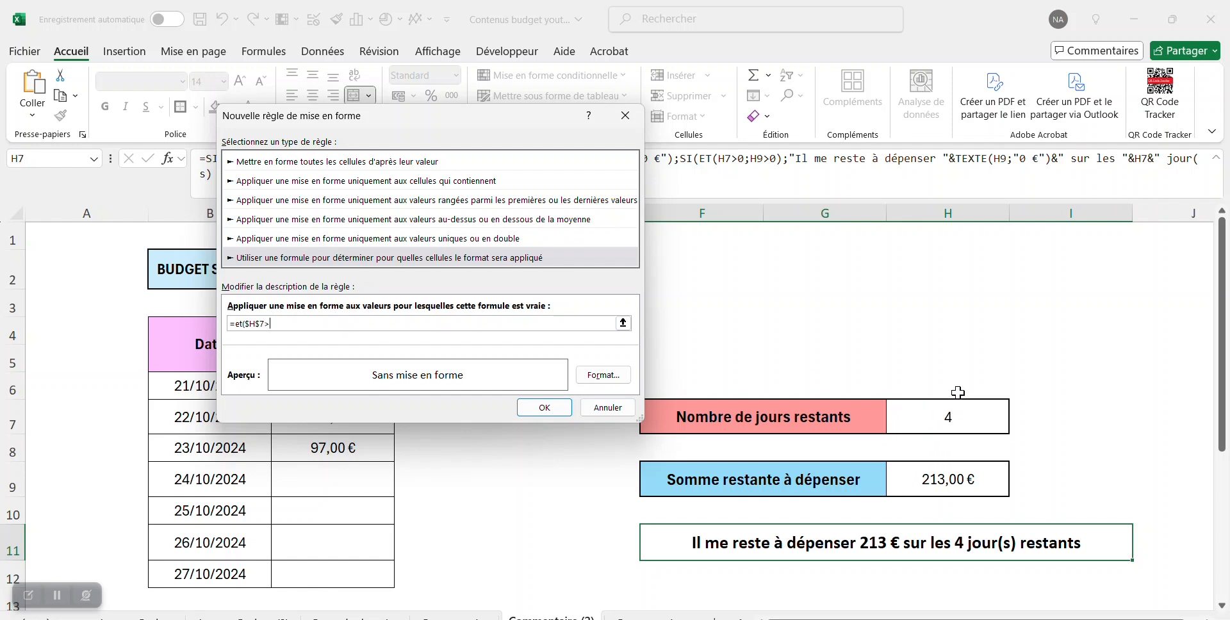
pyautogui.write('0;')
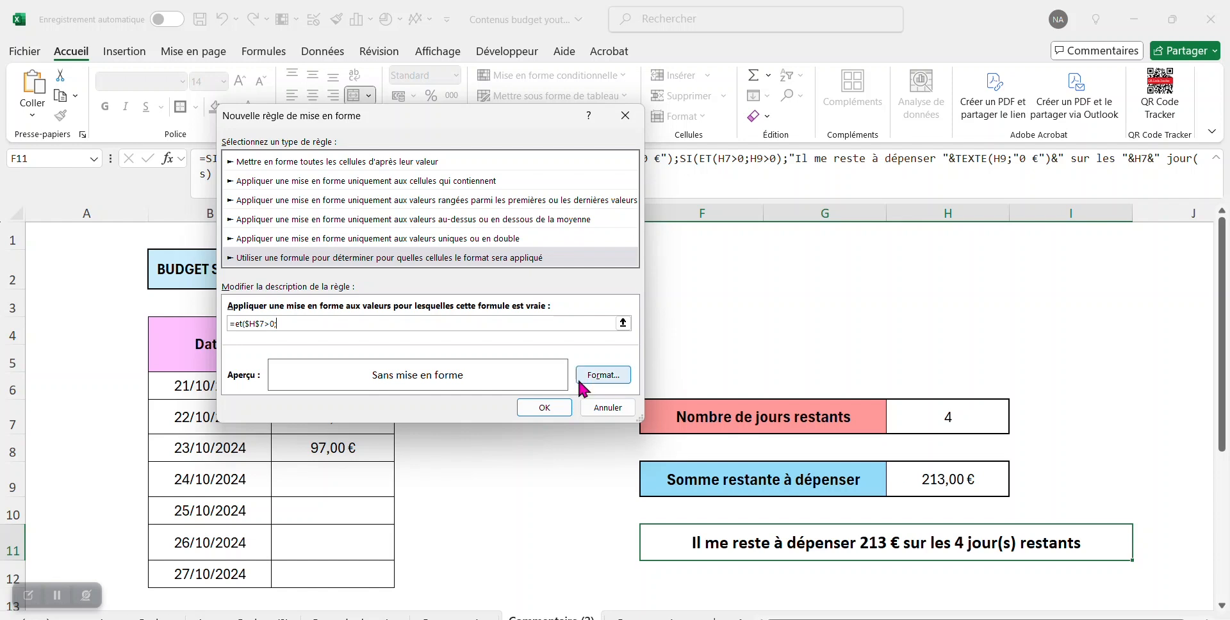
pyautogui.click(962, 483)
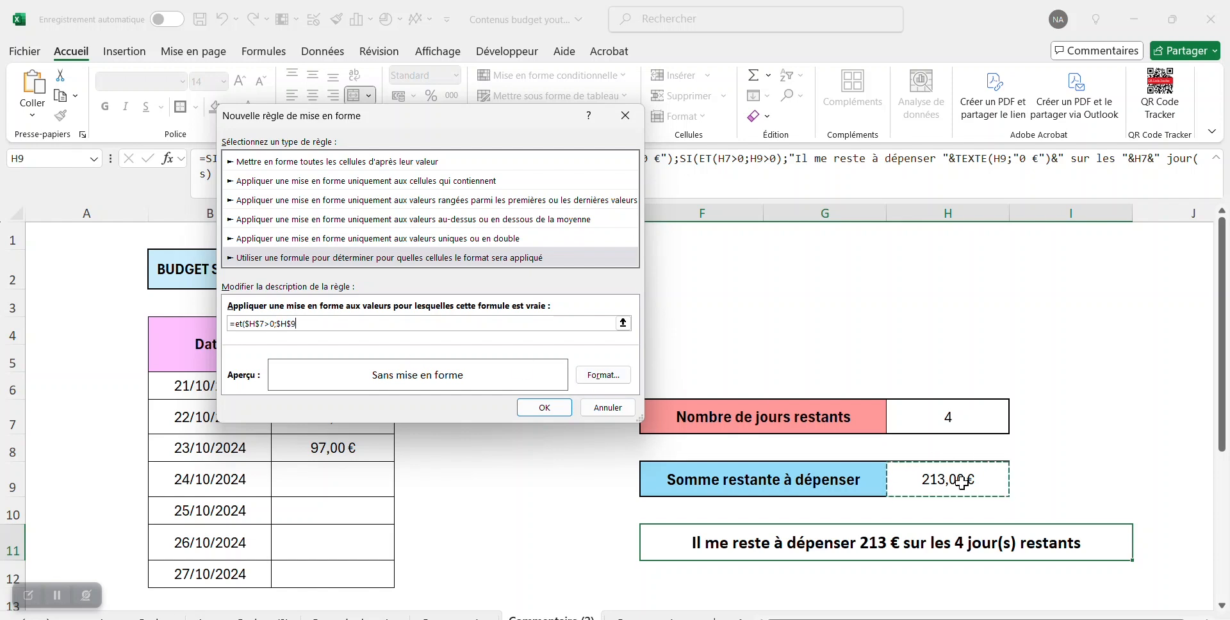
pyautogui.write('>0;')
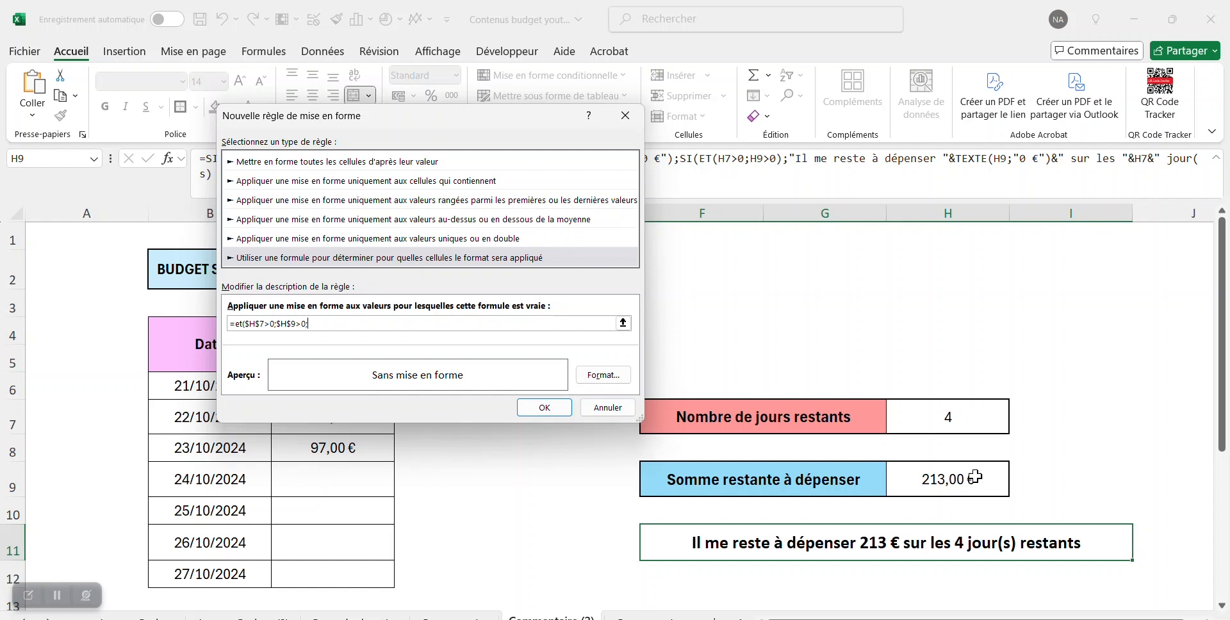
pyautogui.click(965, 481)
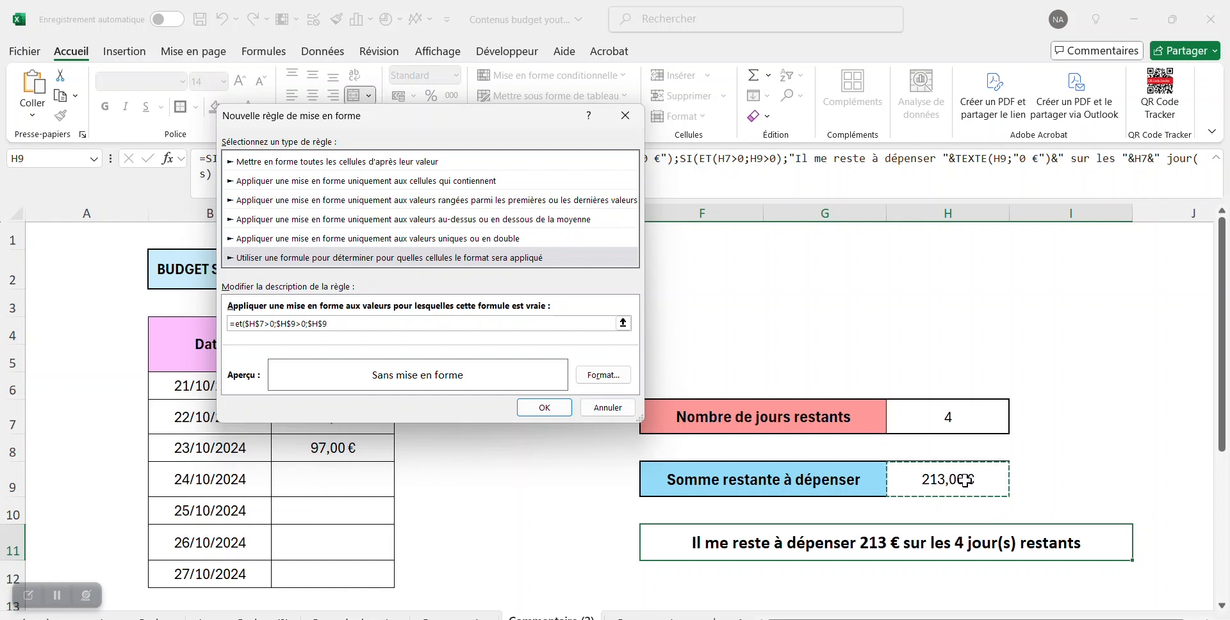
pyautogui.write('<100')
# Give the second rule an orange font colour and save it
pyautogui.click(615, 378)
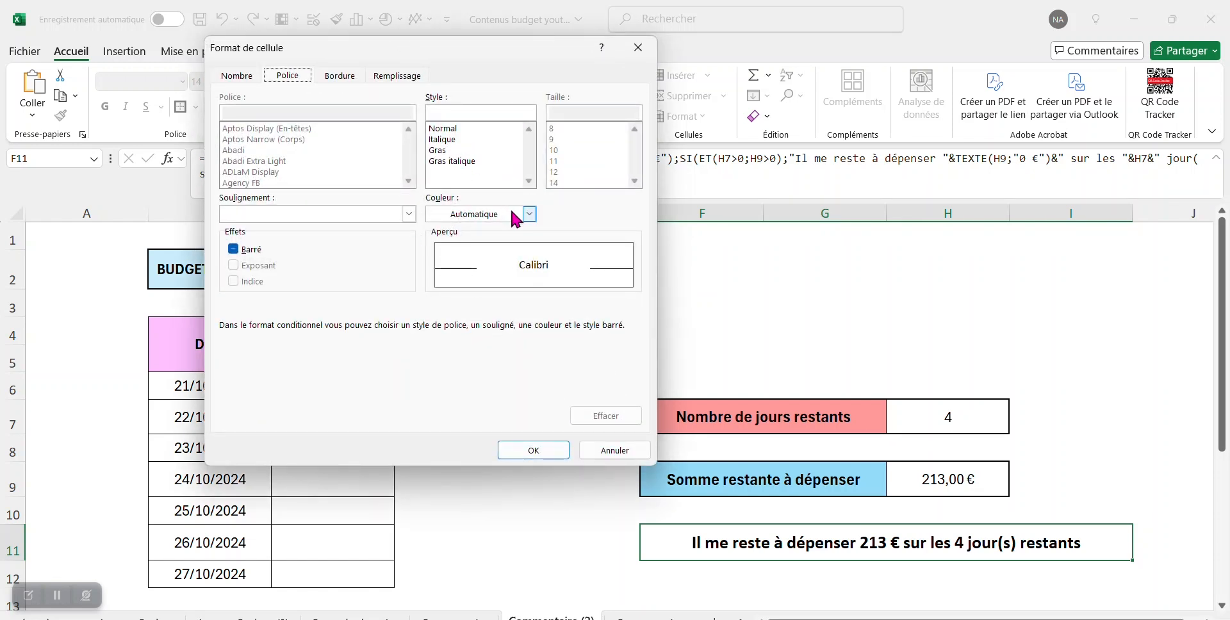
pyautogui.click(529, 214)
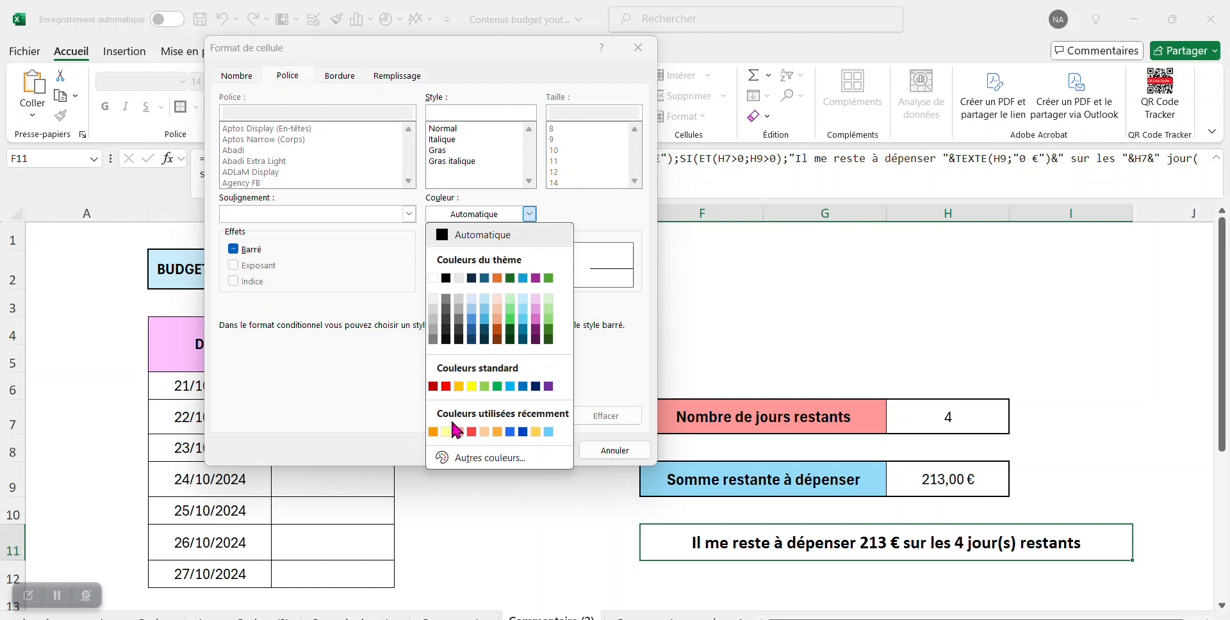
pyautogui.click(434, 432)
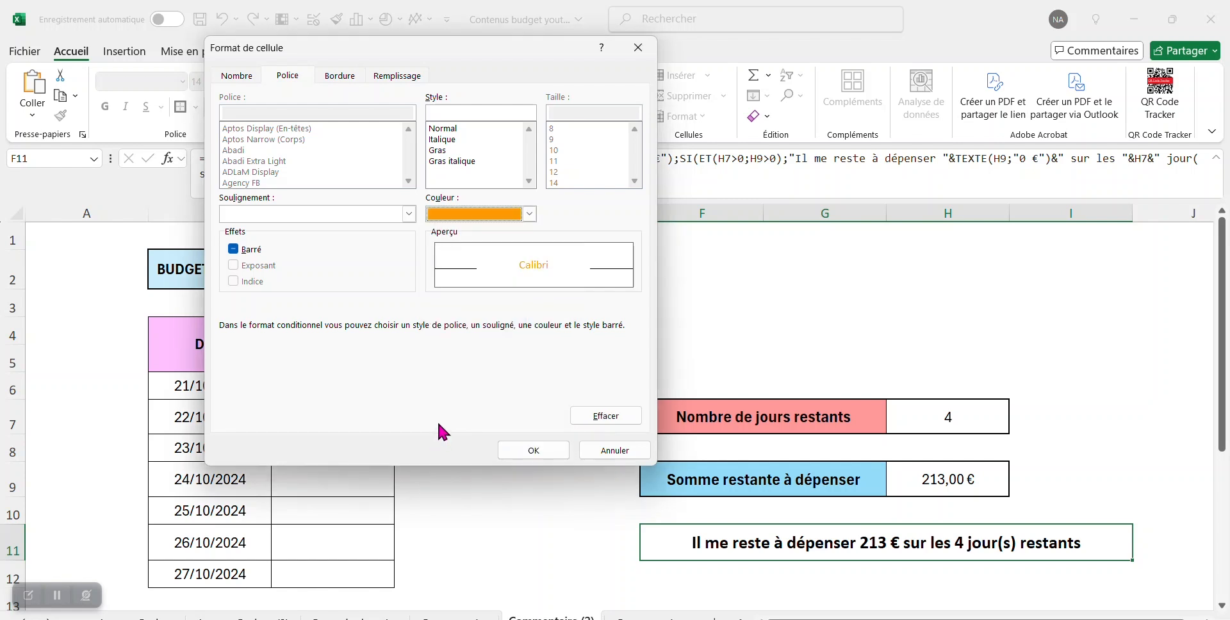
pyautogui.click(542, 451)
pyautogui.click(540, 406)
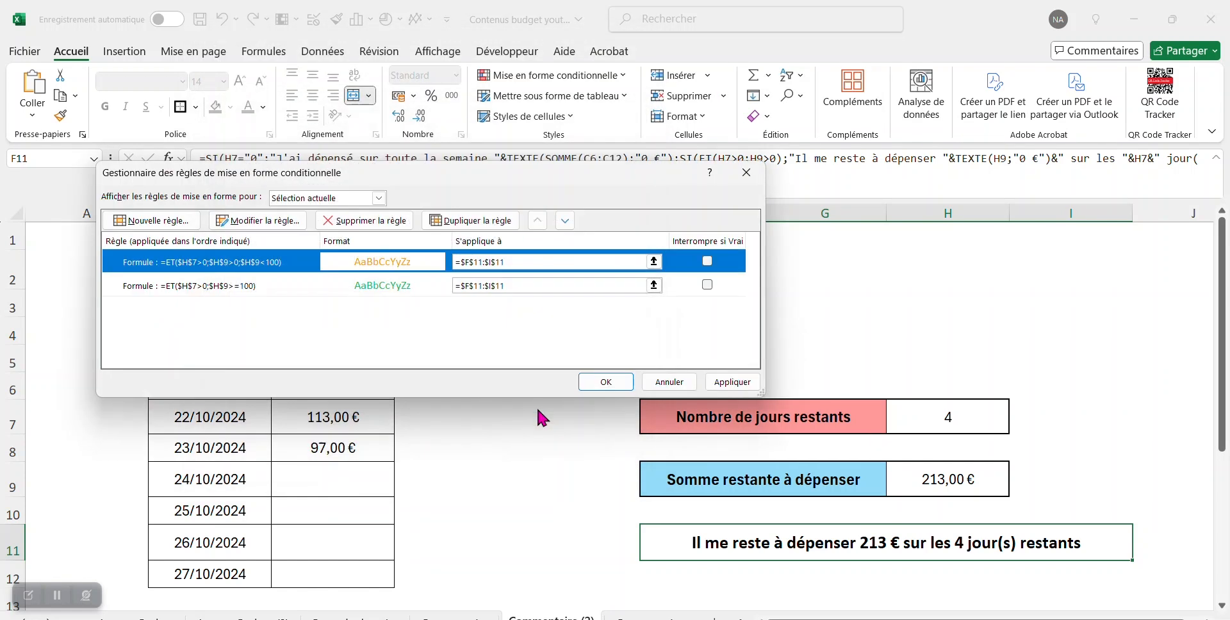
# Add a third formula-based rule for the F11 comment with the formula =ET($H$7>0;$H$9=0)
pyautogui.click(179, 226)
pyautogui.click(269, 257)
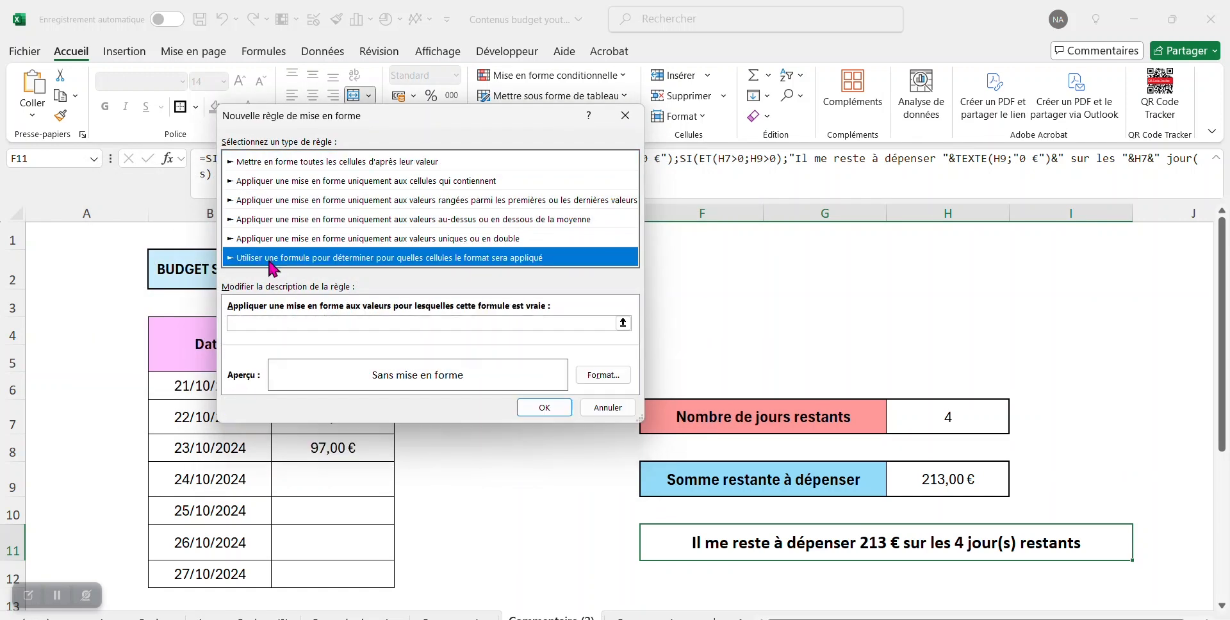
pyautogui.click(280, 321)
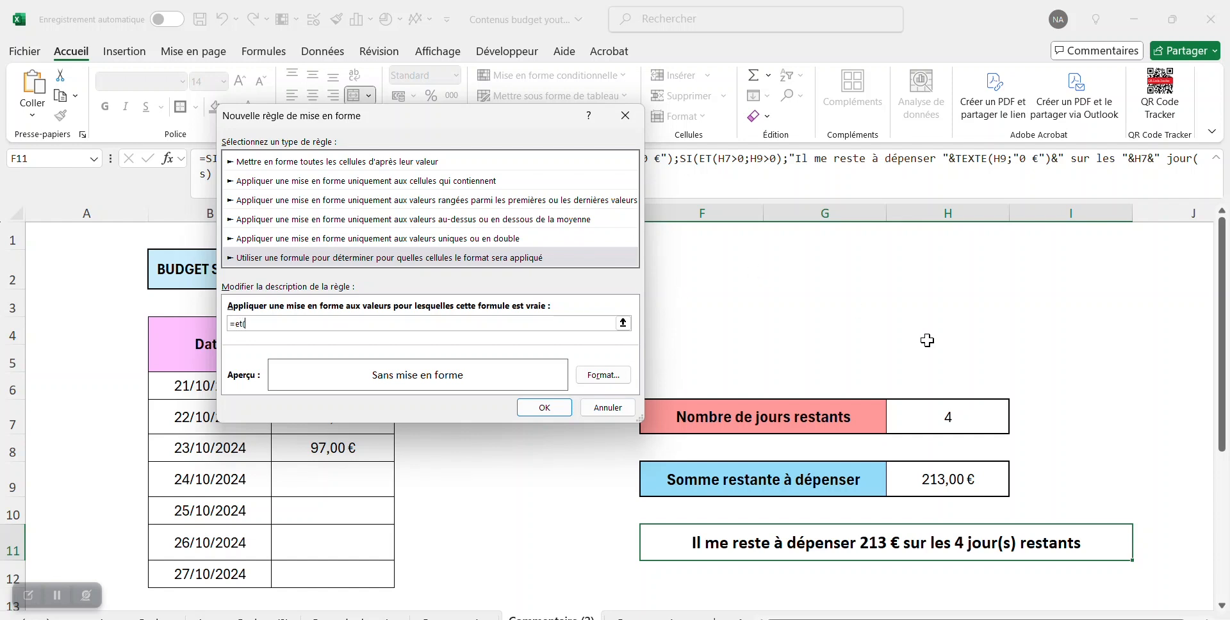
pyautogui.click(974, 418)
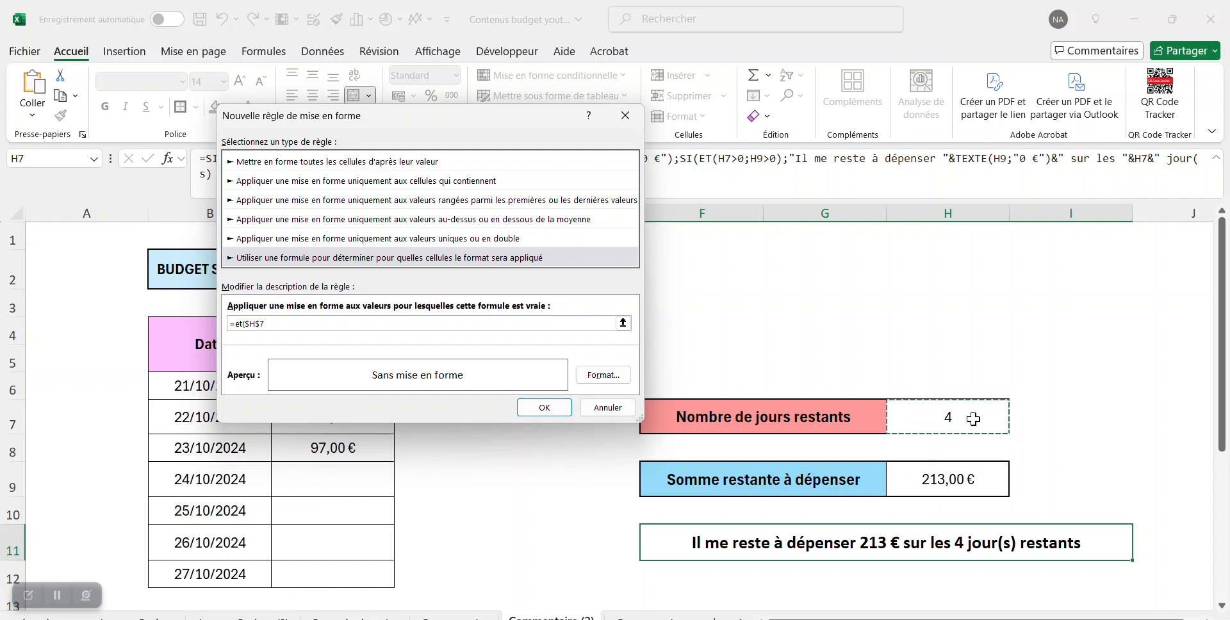
pyautogui.write('>0;')
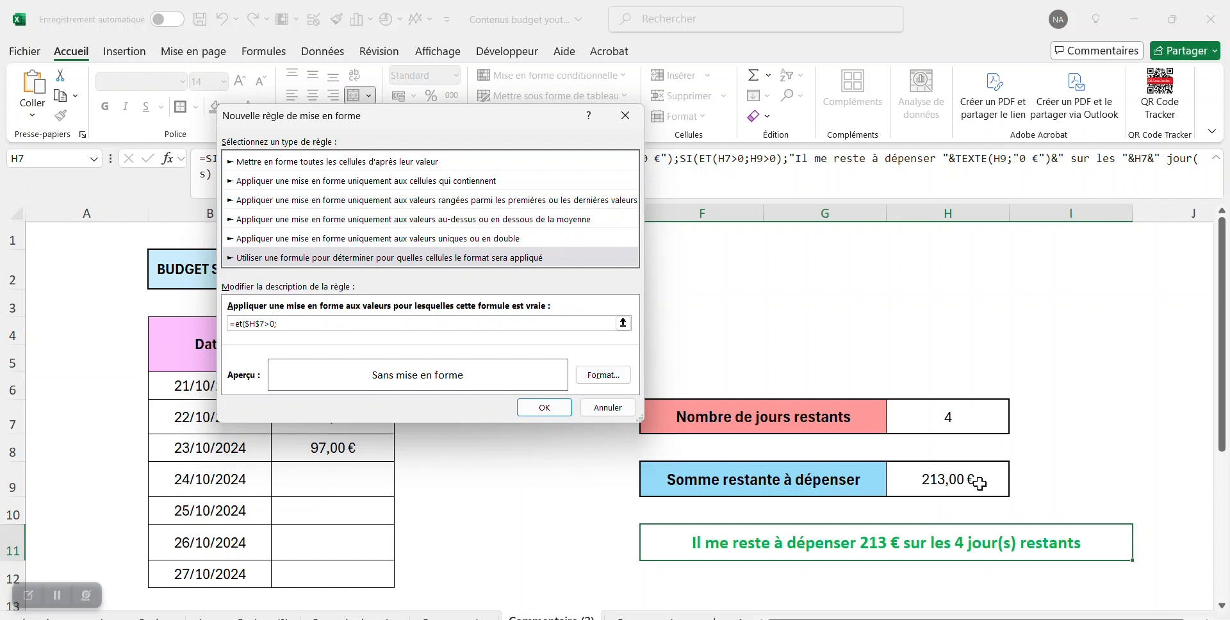
pyautogui.click(925, 480)
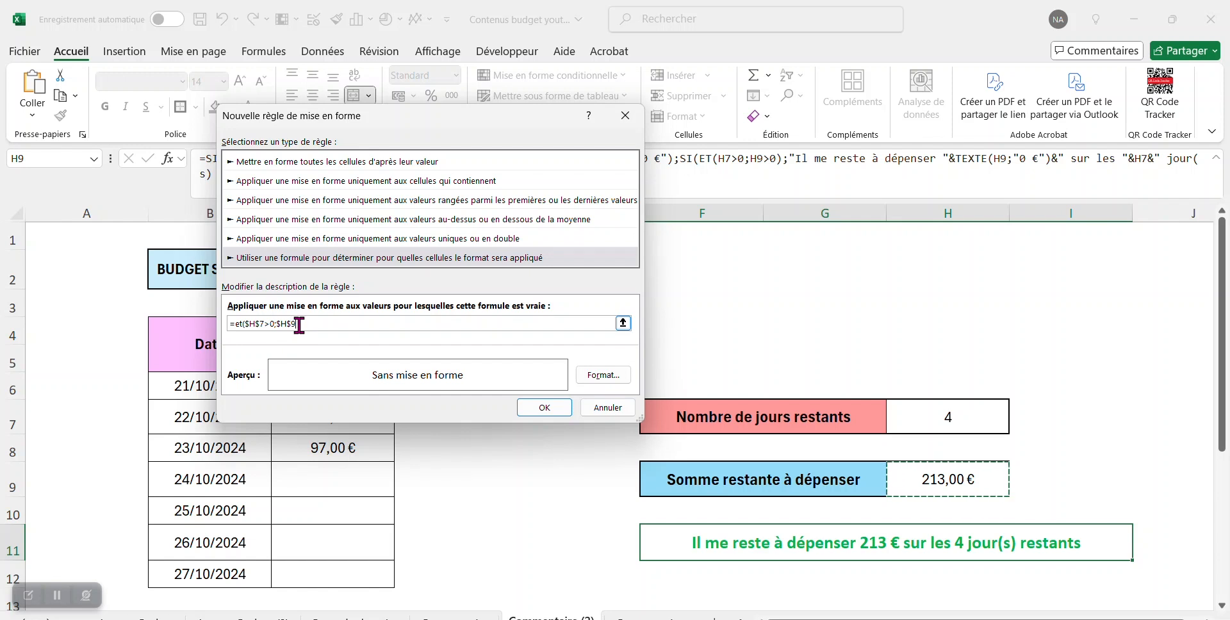
pyautogui.write('=')
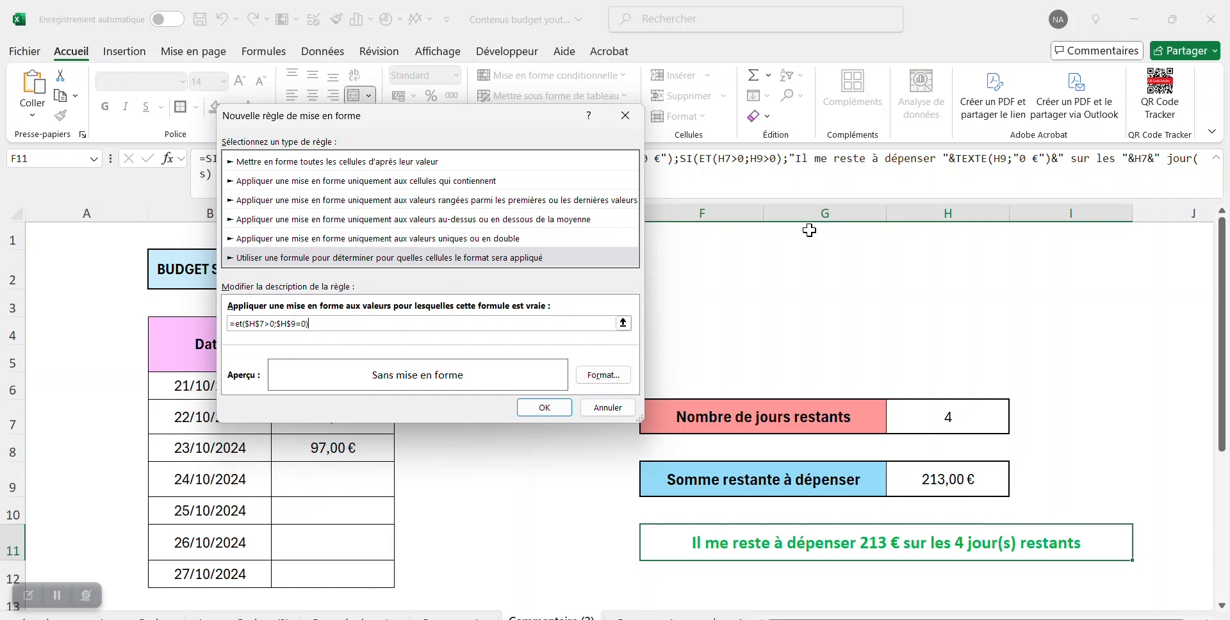
pyautogui.write('0)')
# Give the third rule a red font colour, save it and apply all the comment's rules
pyautogui.click(603, 376)
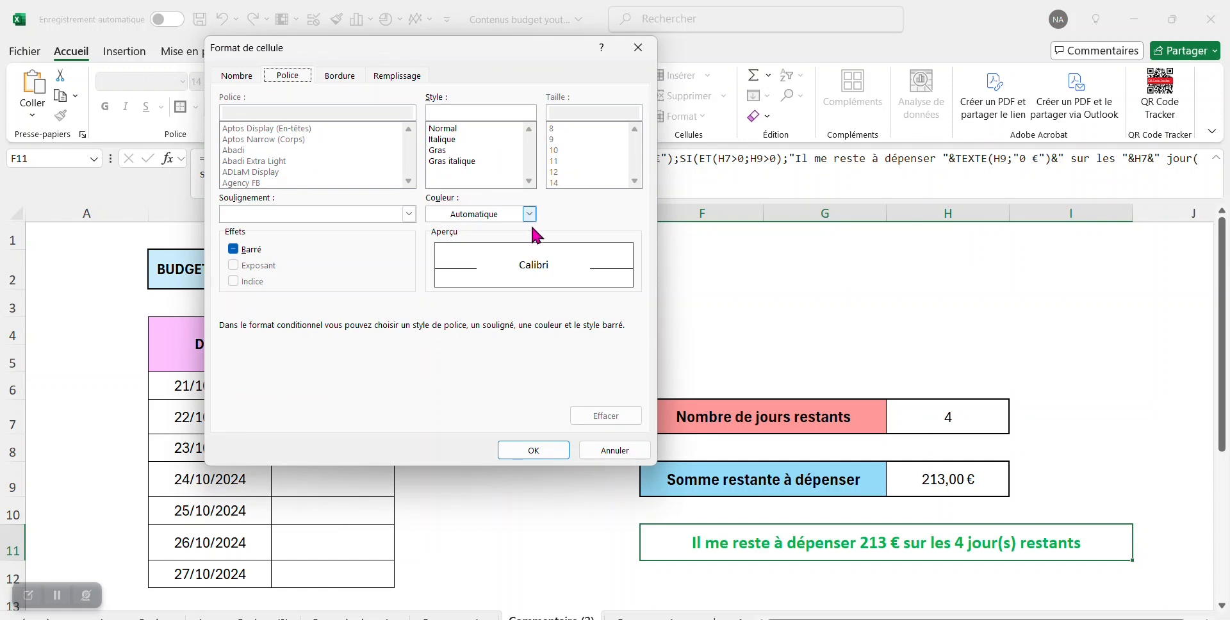
pyautogui.click(529, 214)
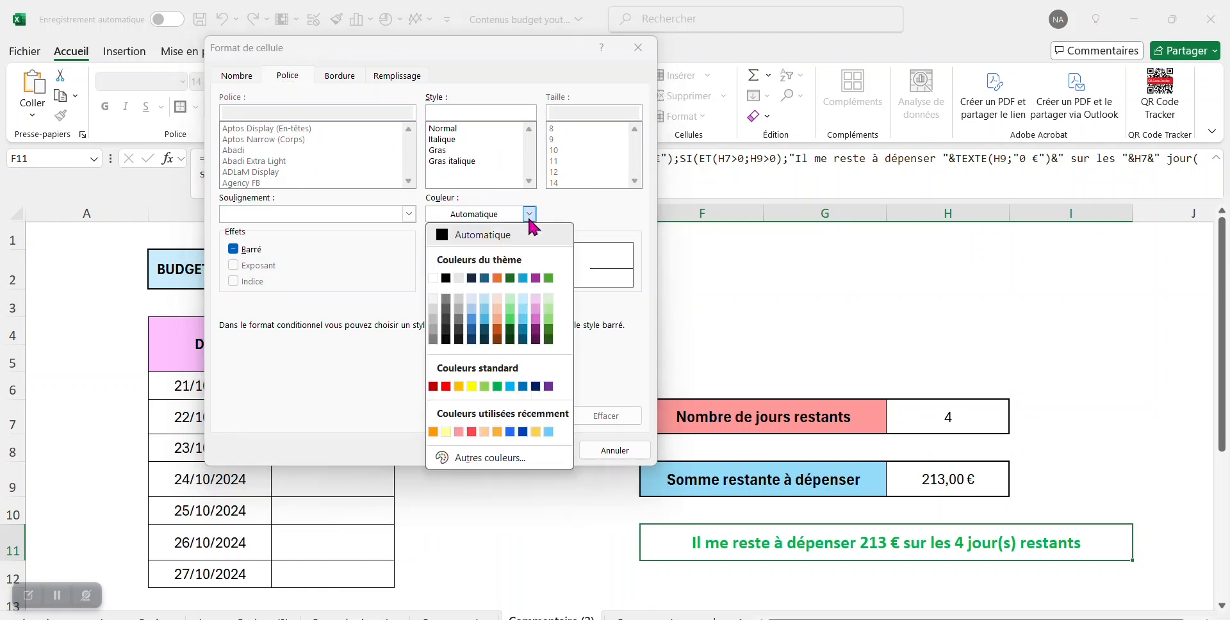
pyautogui.click(447, 386)
pyautogui.click(541, 450)
pyautogui.click(545, 410)
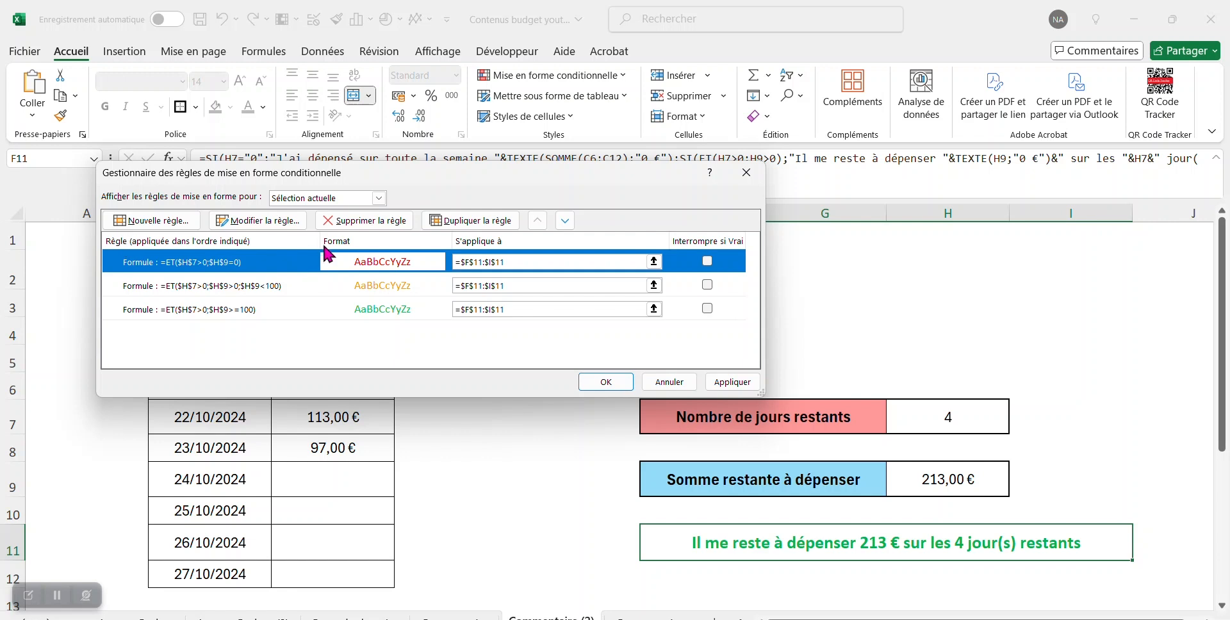
pyautogui.click(608, 383)
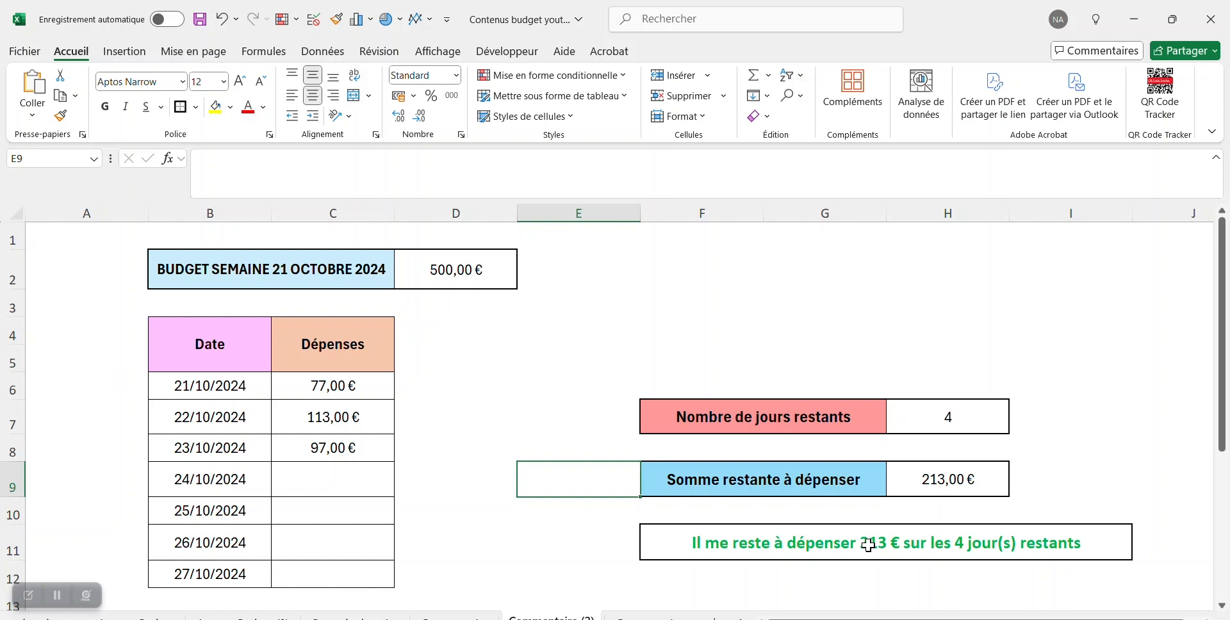
# Enter expenses of 77, 69 and 67 for 24/10/2024 to 26/10/2024 in C9:C11
pyautogui.click(315, 473)
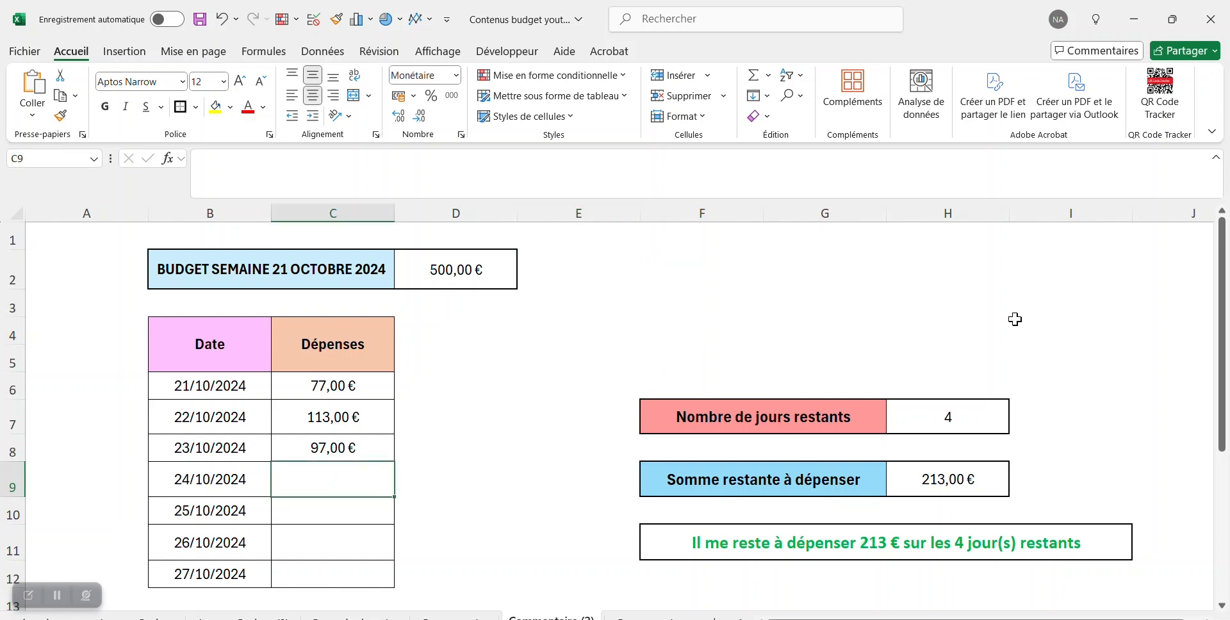
pyautogui.write('7')
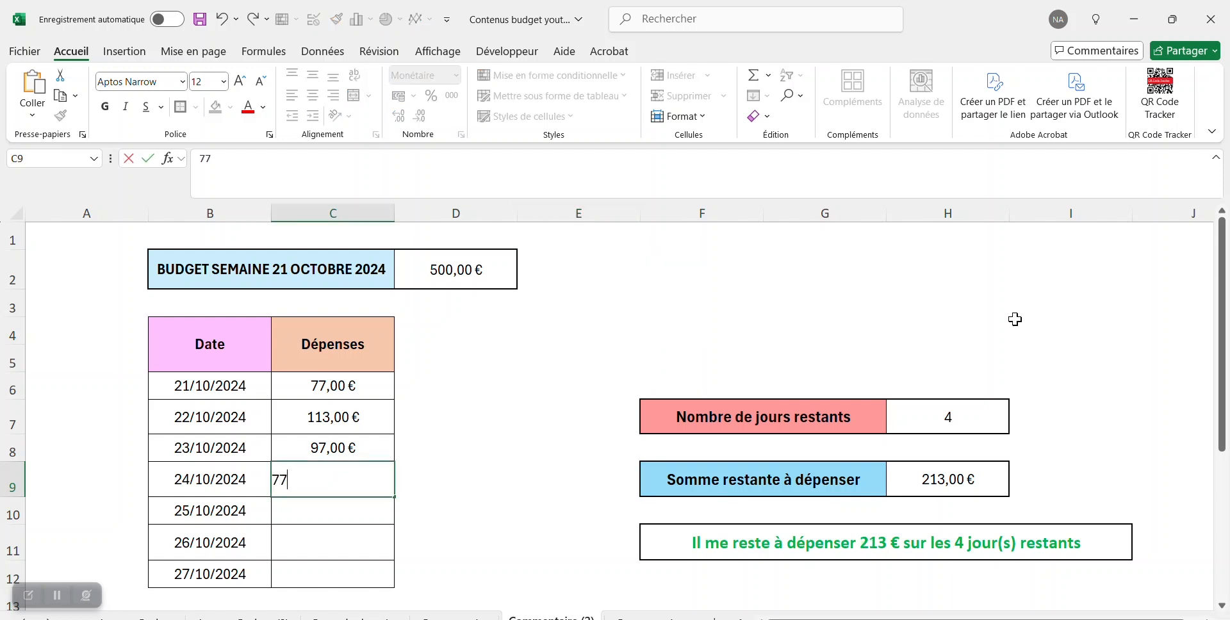
pyautogui.write('7')
pyautogui.press('Return')
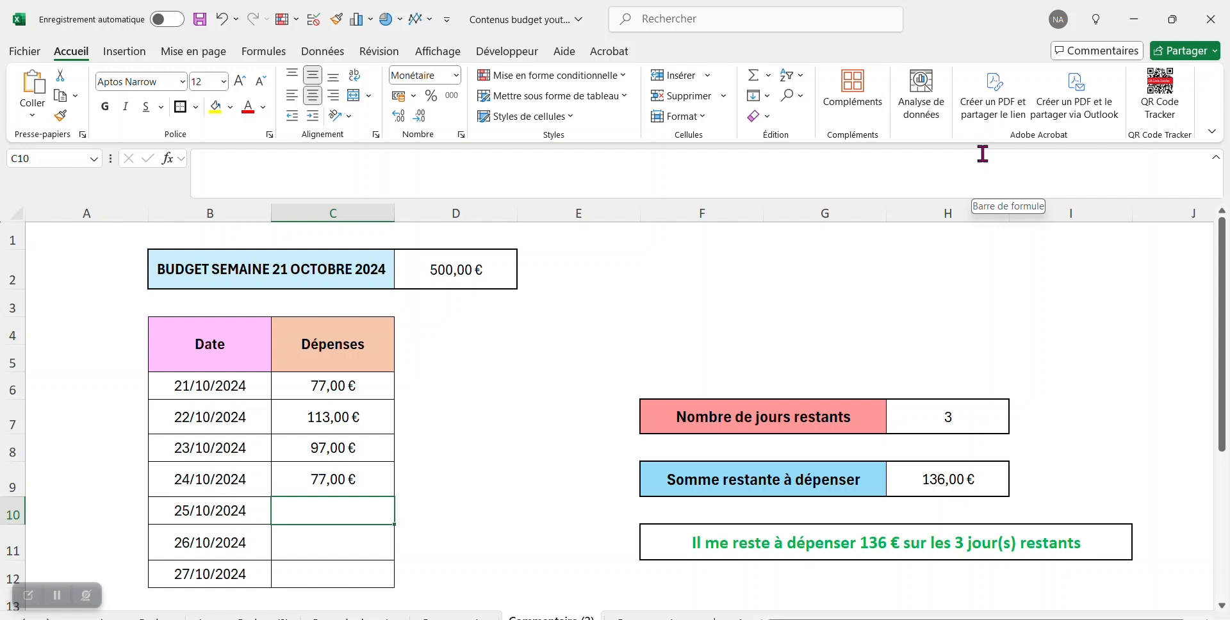
pyautogui.write('69')
pyautogui.press('Return')
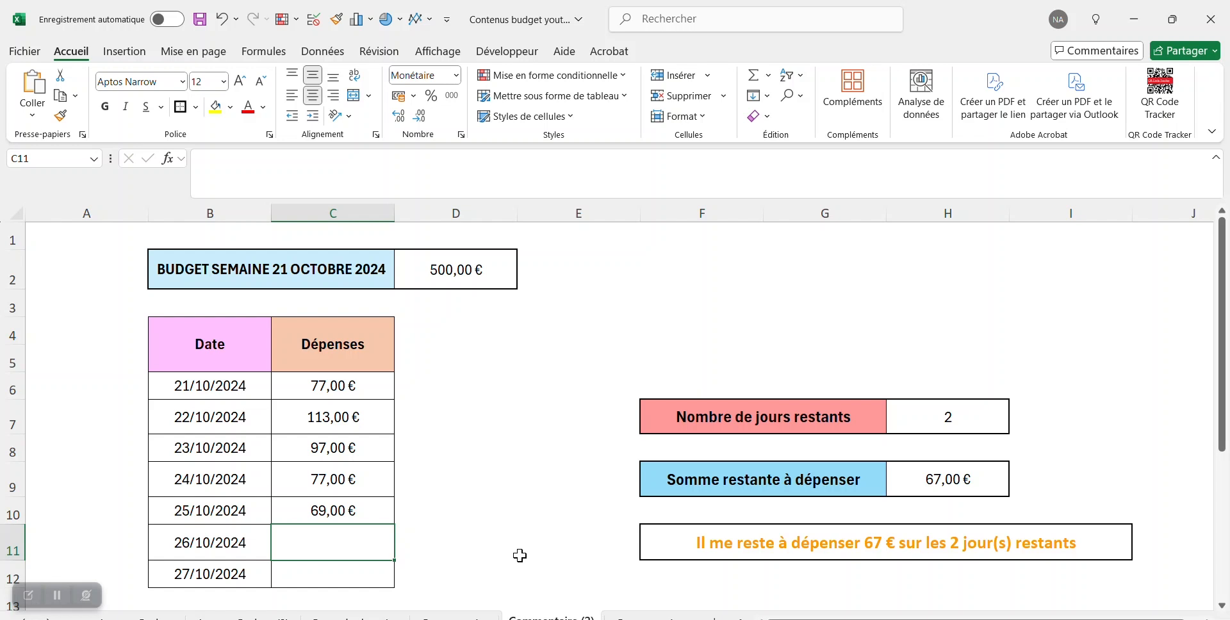
pyautogui.write('67')
pyautogui.press('Return')
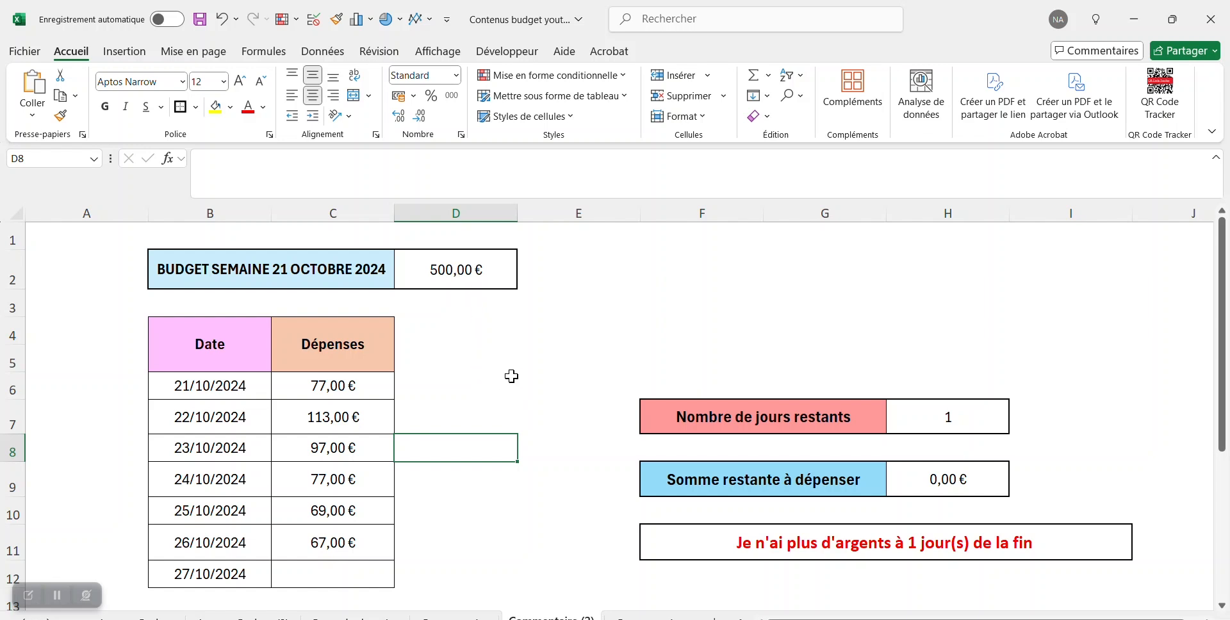
# Change the weekly budget in D2 to 560
pyautogui.click(474, 279)
pyautogui.moveTo(231, 163); pyautogui.dragTo(209, 163)
pyautogui.click(240, 160)
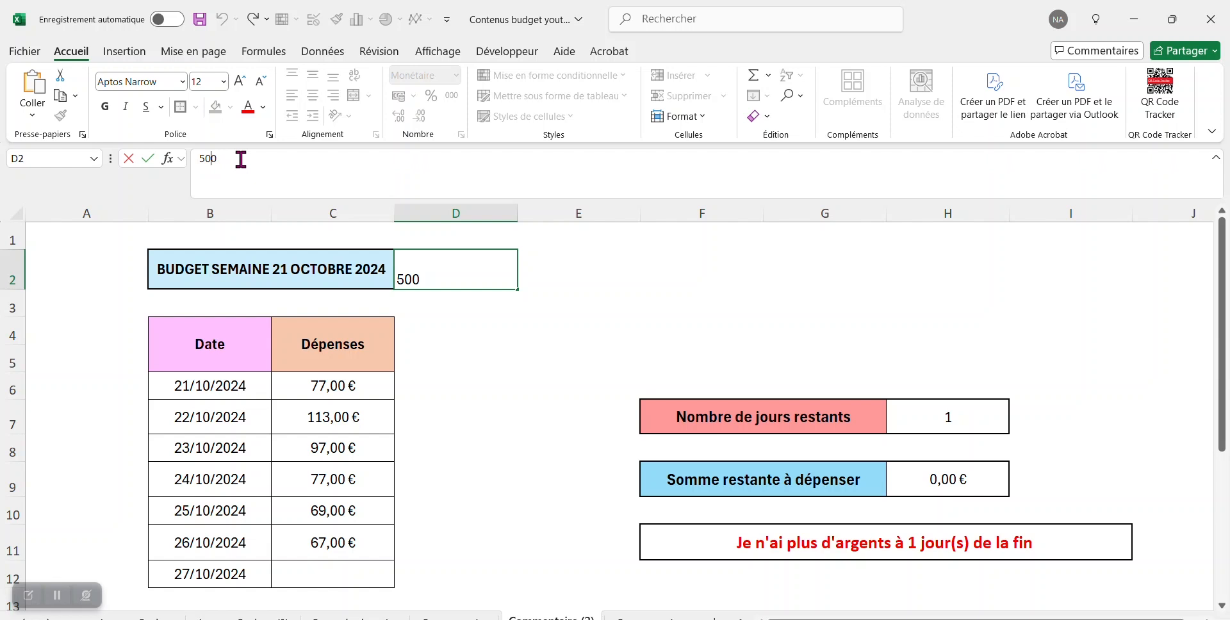
pyautogui.press('BackSpace')
pyautogui.write('6')
pyautogui.press('Return')
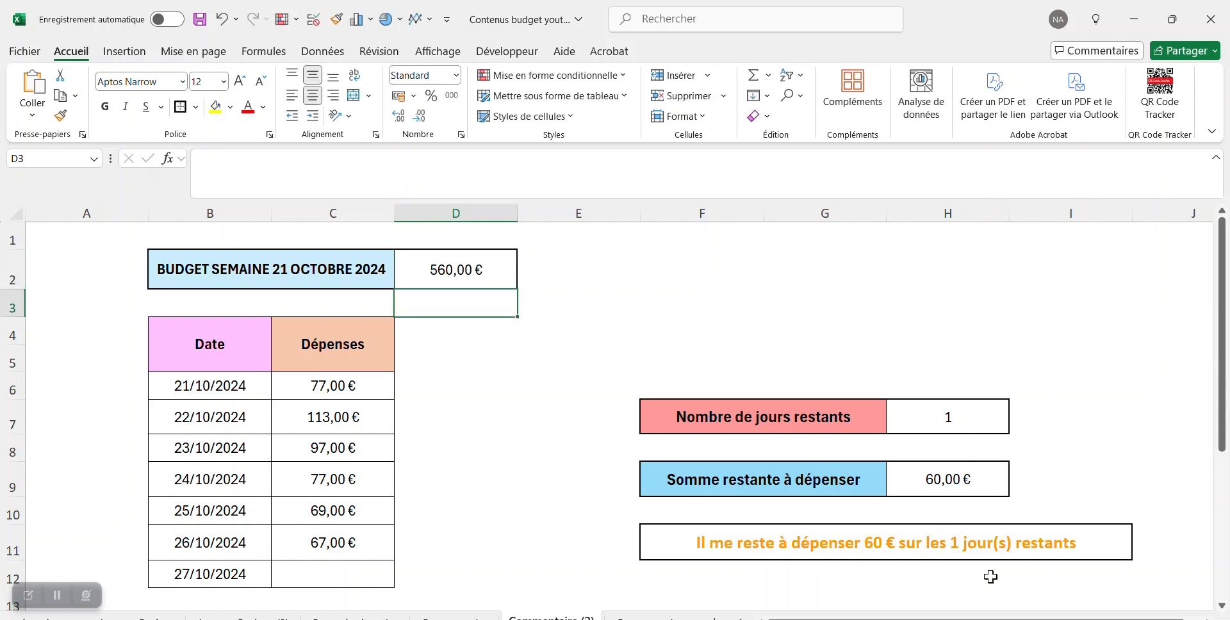
pyautogui.click(372, 587)
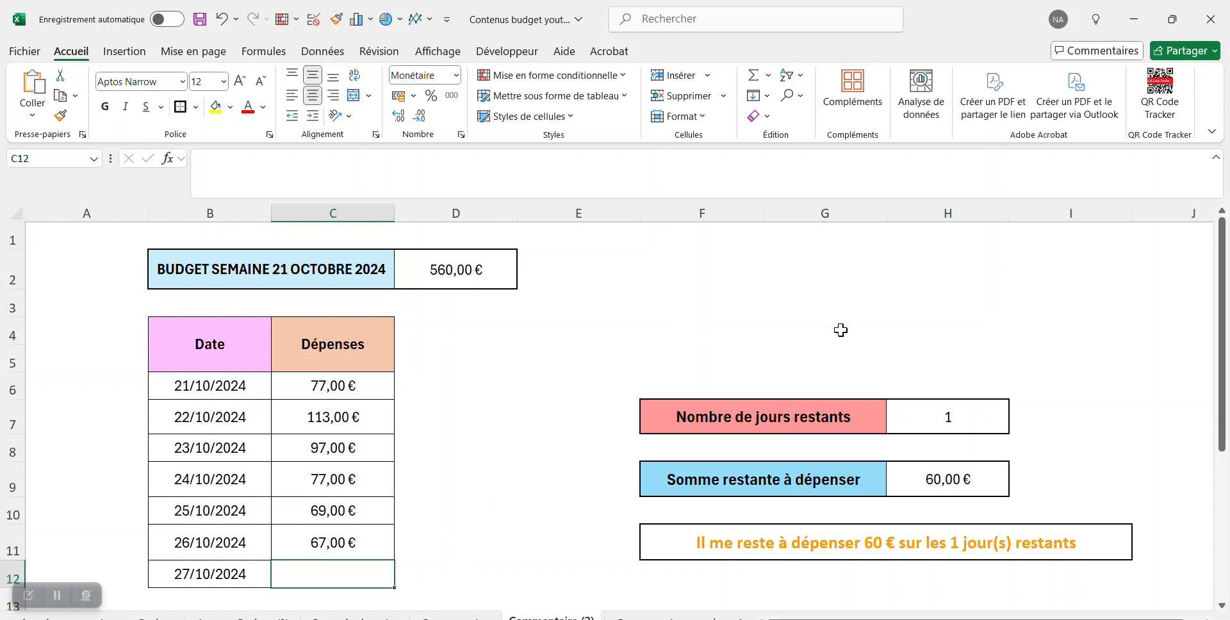
pyautogui.click(840, 302)
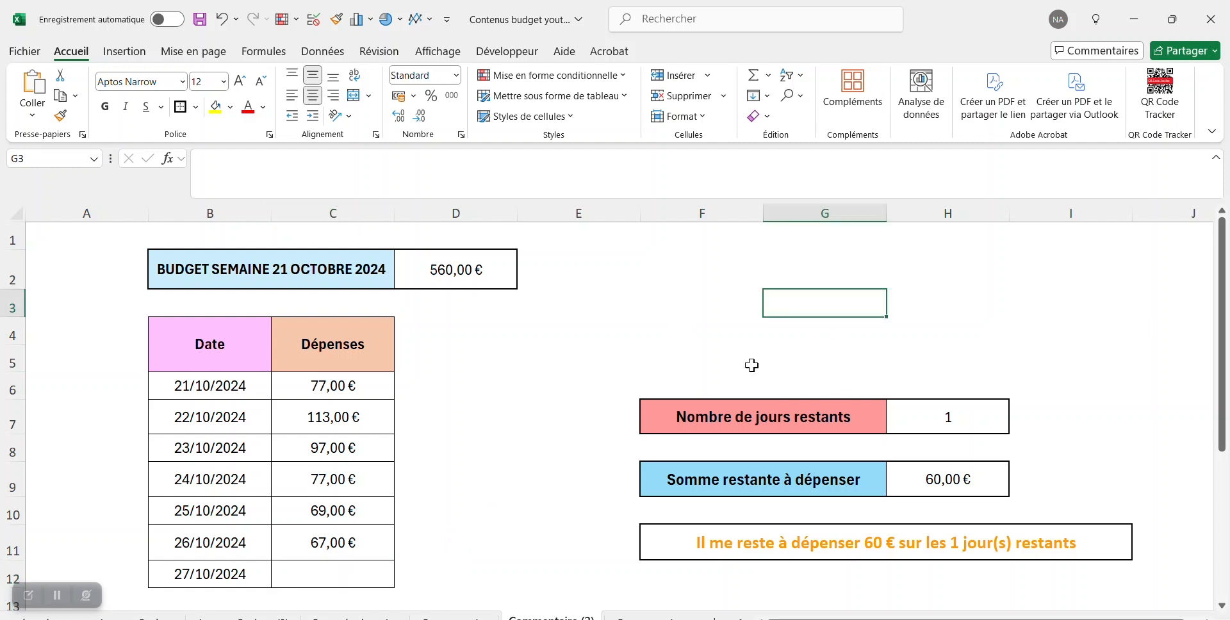